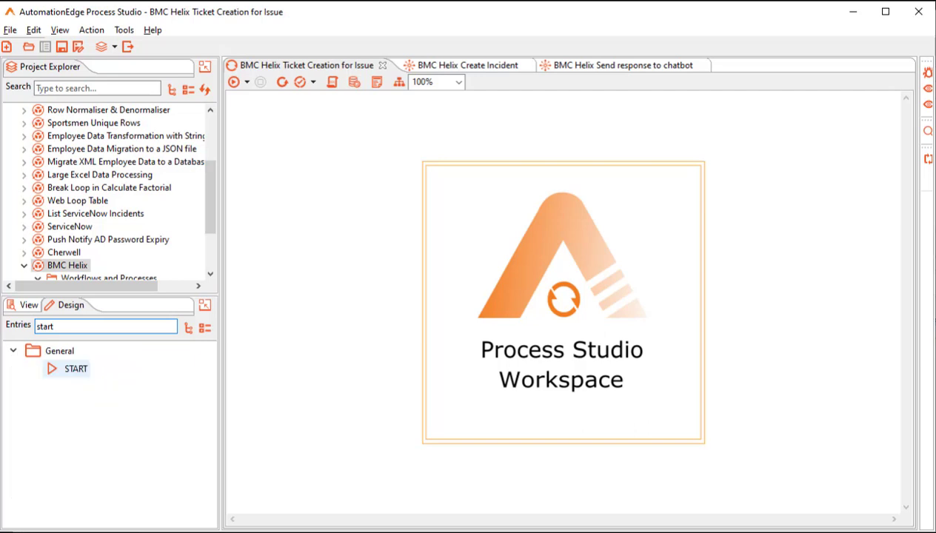
Place a START entry in the empty process and chain two Workflow Executor entries after it.
{"action": "left_click_drag", "start_coordinate": [71, 368], "coordinate": [330, 173]}
{"action": "type", "text": "workflow"}
{"action": "left_click_drag", "start_coordinate": [100, 423], "coordinate": [474, 173]}
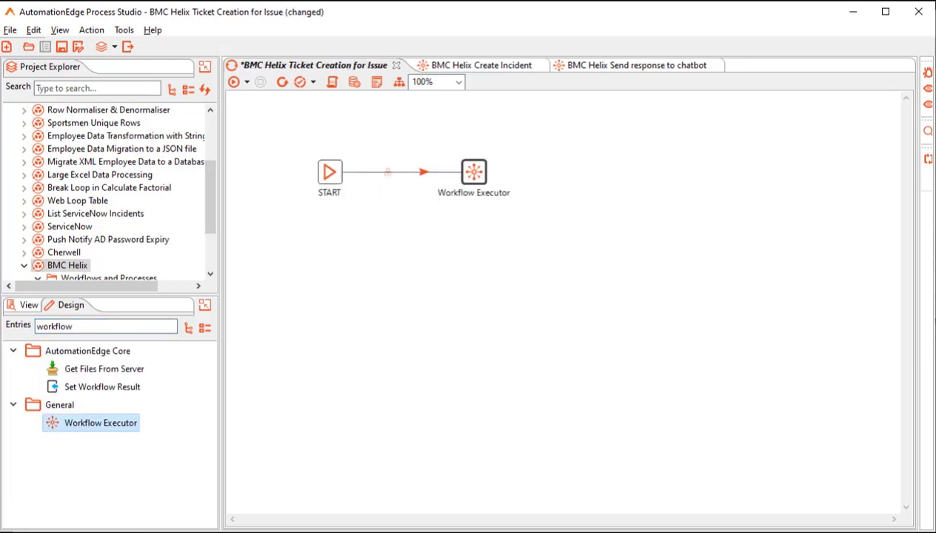
{"action": "double_click", "coordinate": [101, 422]}
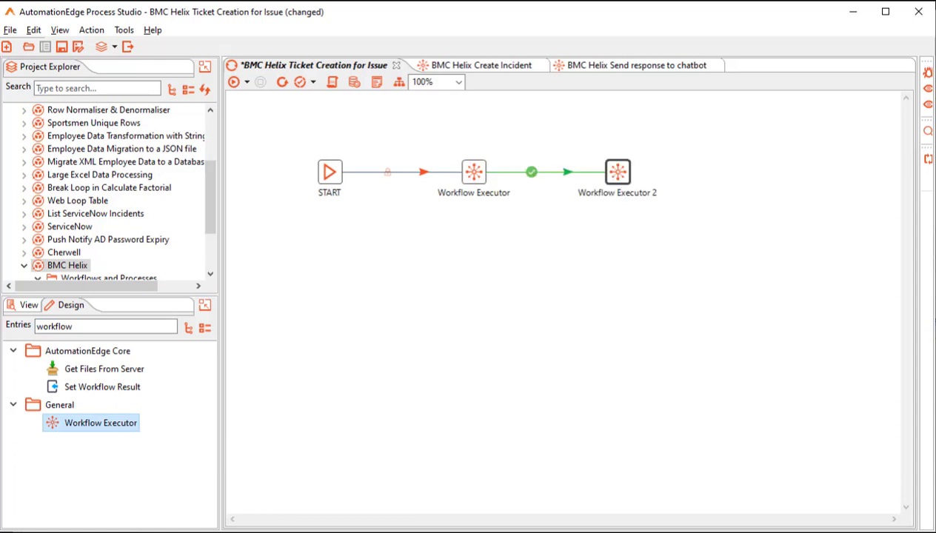
Find the Success entry and append it after the second Workflow Executor.
{"action": "triple_click", "coordinate": [103, 326]}
{"action": "type", "text": "success"}
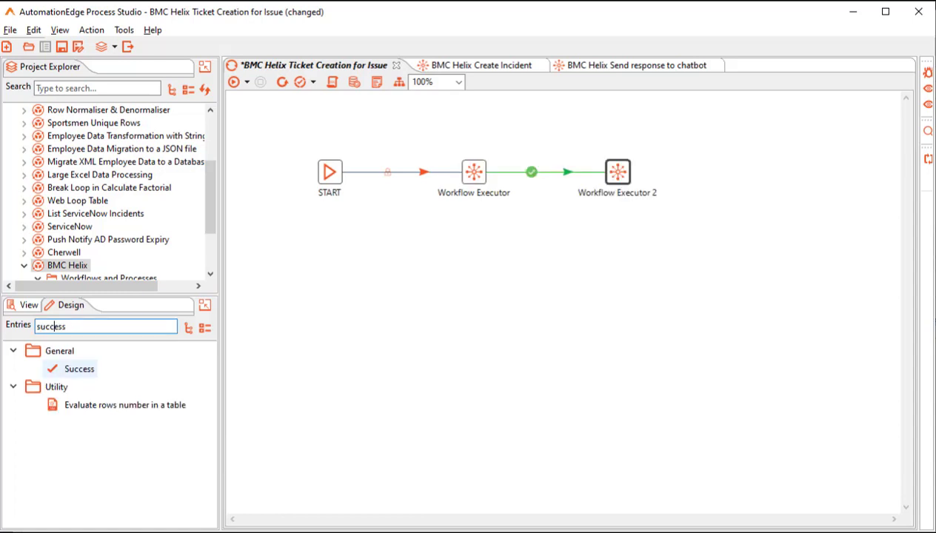
{"action": "double_click", "coordinate": [79, 369]}
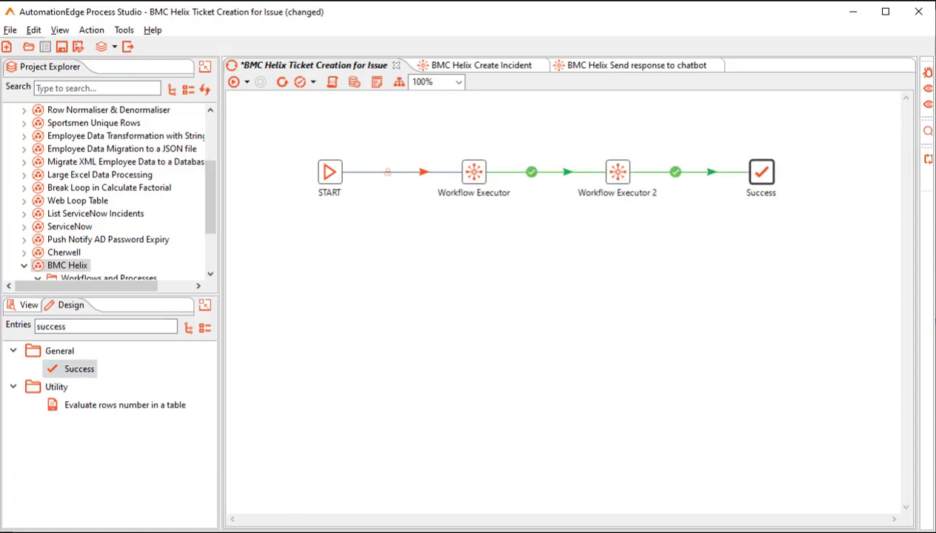
Name the first Workflow Executor "BMC Helix Create Incident" and link it to the workflow file BMC Helix Create Incident.psw.
{"action": "double_click", "coordinate": [473, 172]}
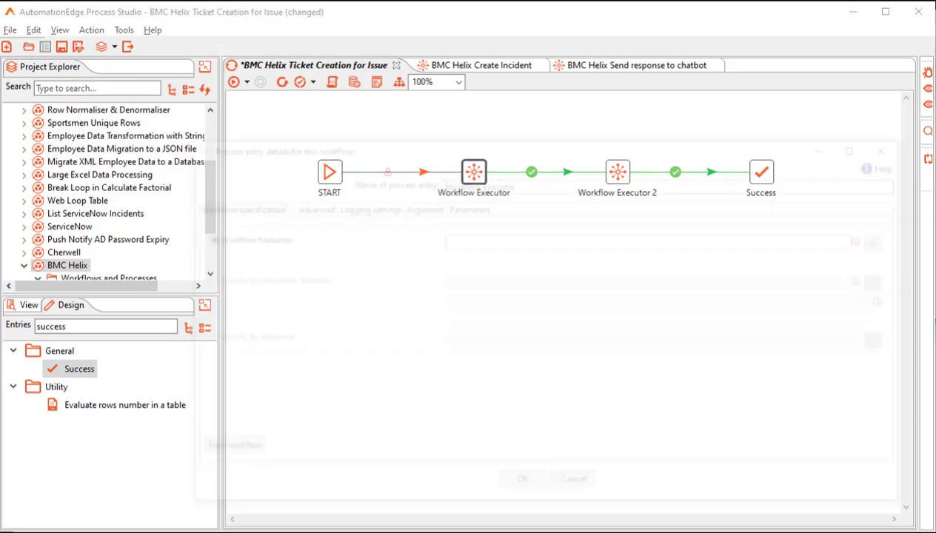
{"action": "type", "text": "BMC Helix Create Incident"}
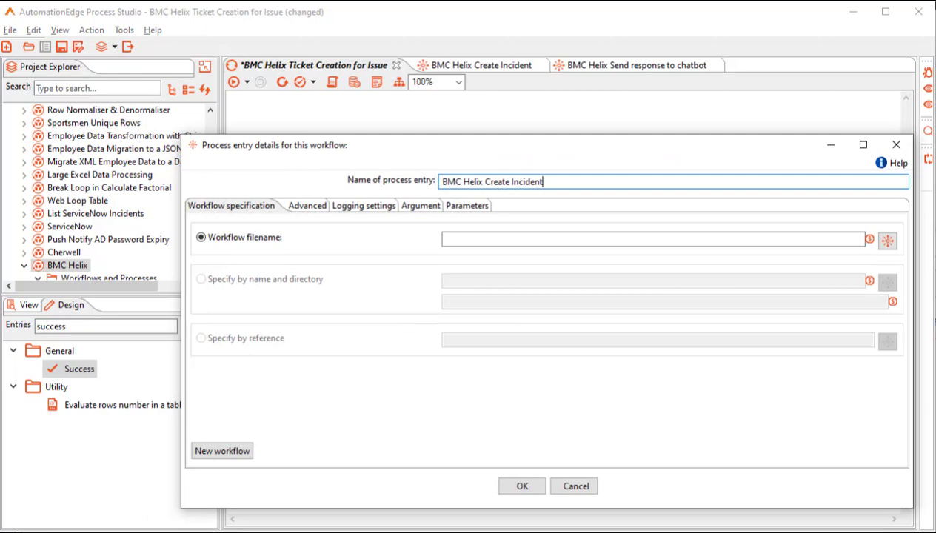
{"action": "left_click", "coordinate": [887, 239]}
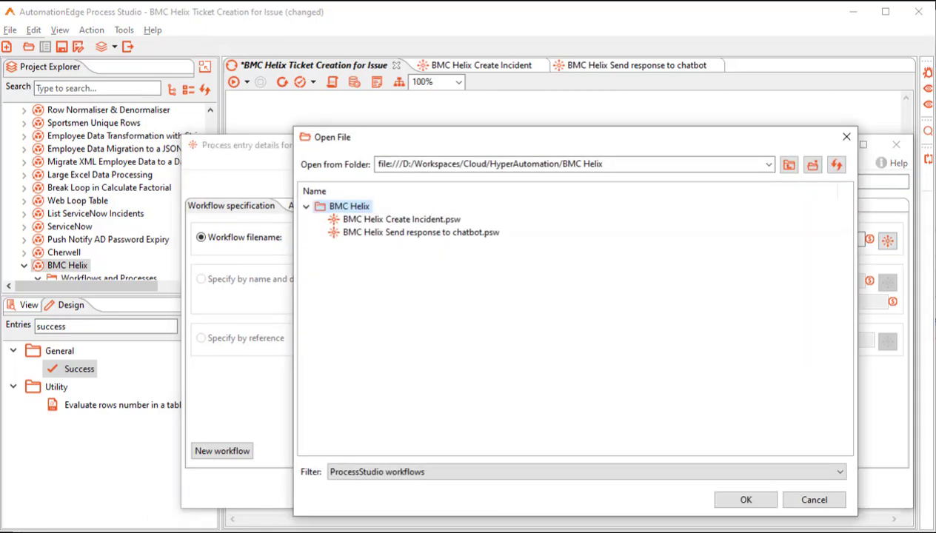
{"action": "double_click", "coordinate": [401, 219]}
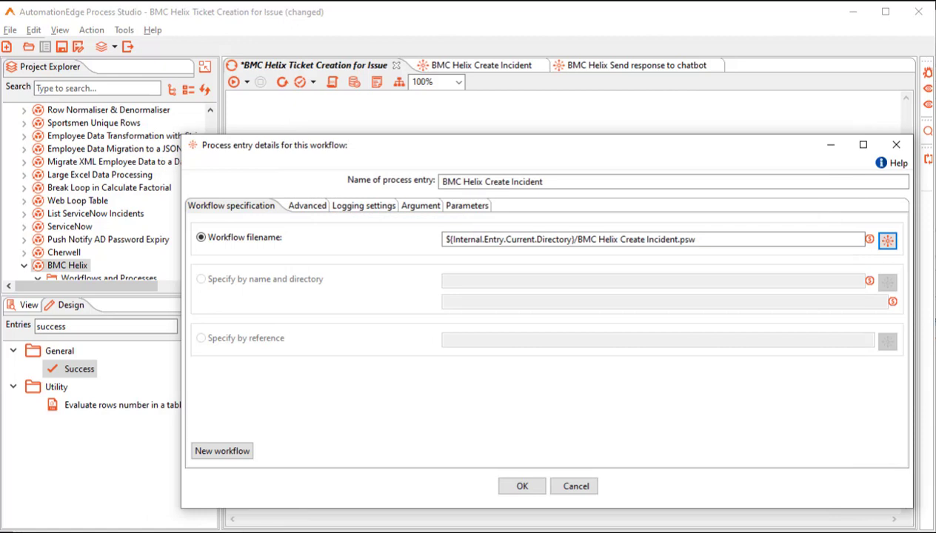
Enable an appended logfile for the Create Incident entry, named ${Internal.Entry.Current.Directory}/CreateTicket_Log.
{"action": "left_click", "coordinate": [356, 205]}
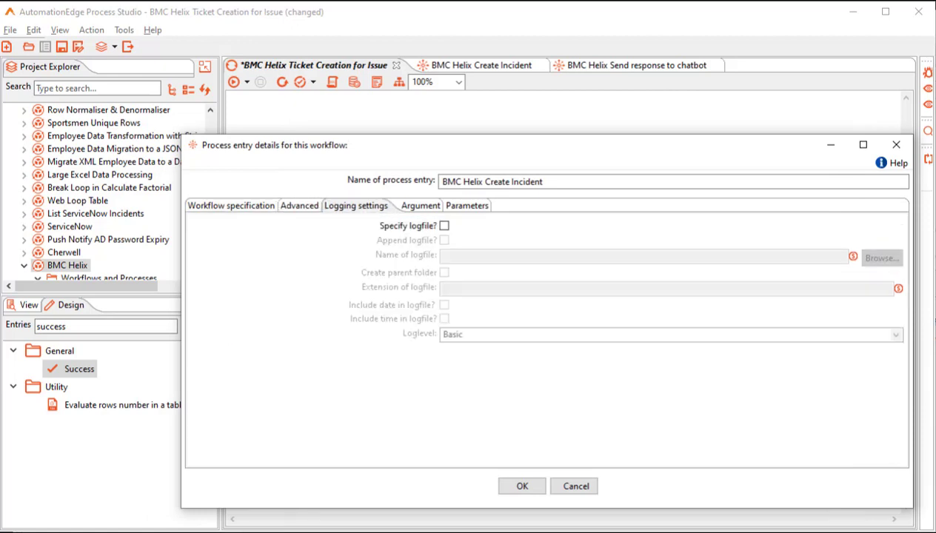
{"action": "left_click", "coordinate": [445, 225]}
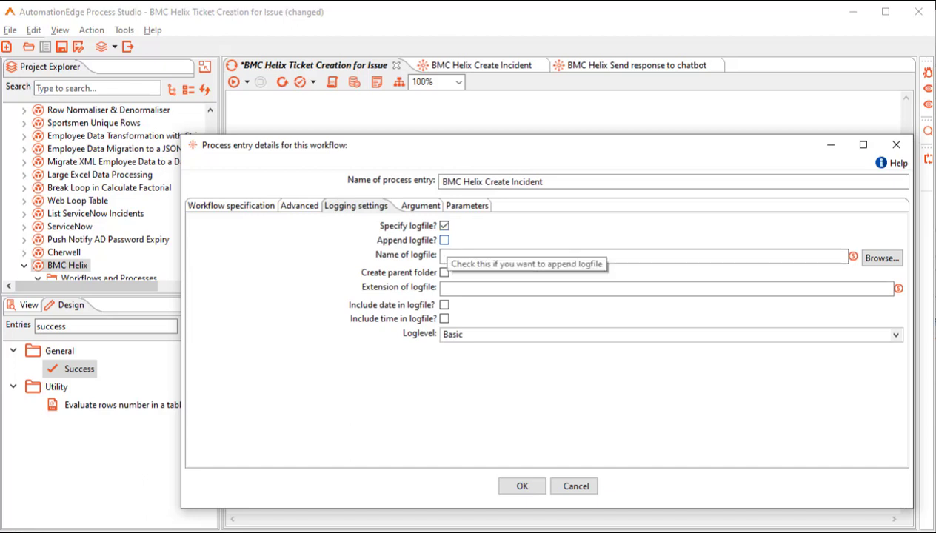
{"action": "left_click", "coordinate": [444, 240]}
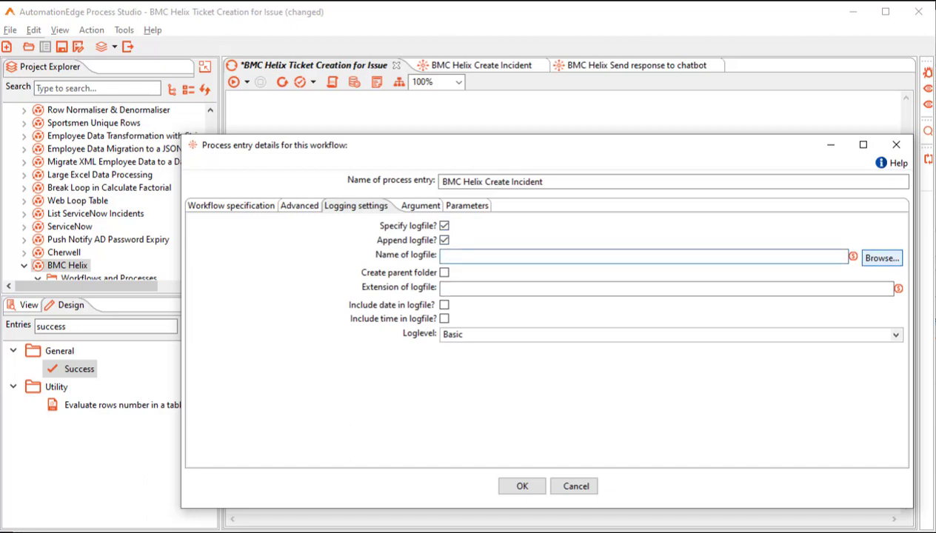
{"action": "left_click", "coordinate": [644, 255]}
{"action": "key", "text": "ctrl+space"}
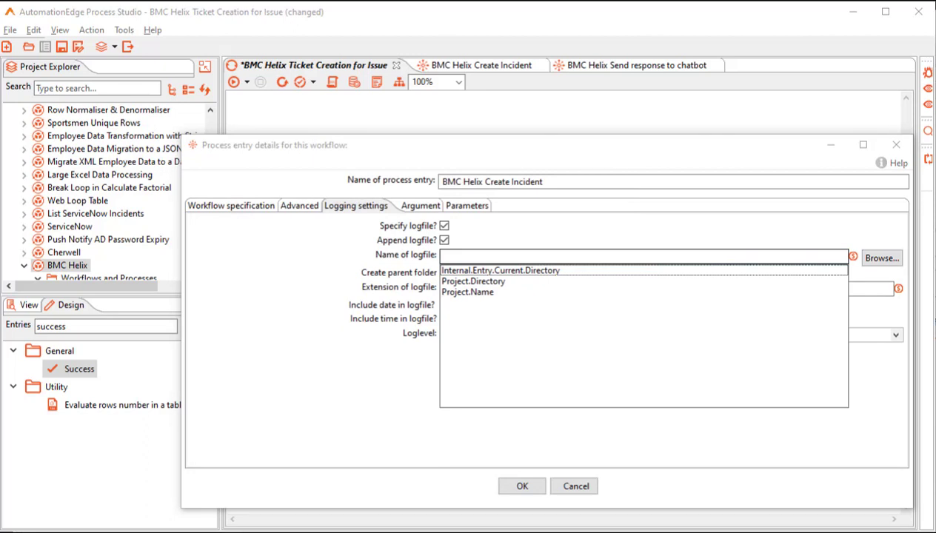
{"action": "key", "text": "Return"}
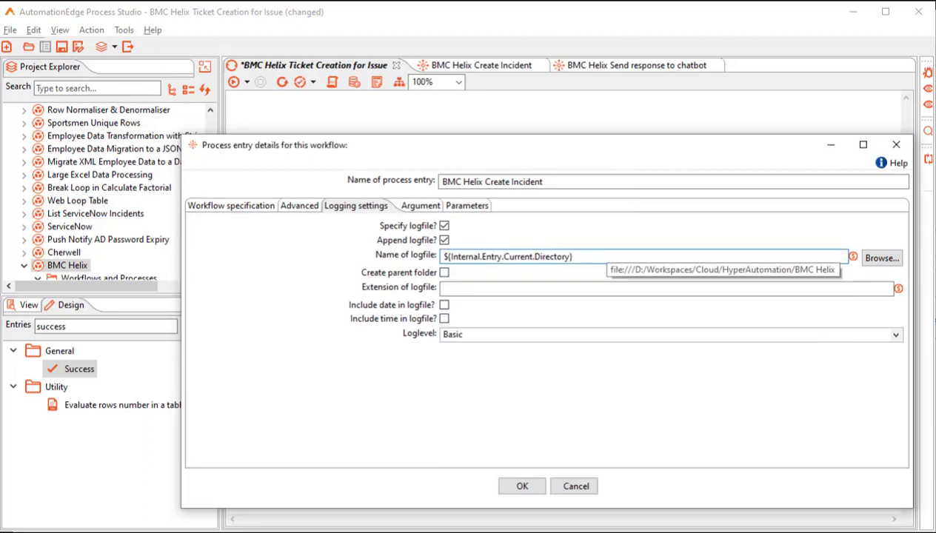
{"action": "type", "text": "/CreateTicket_Log"}
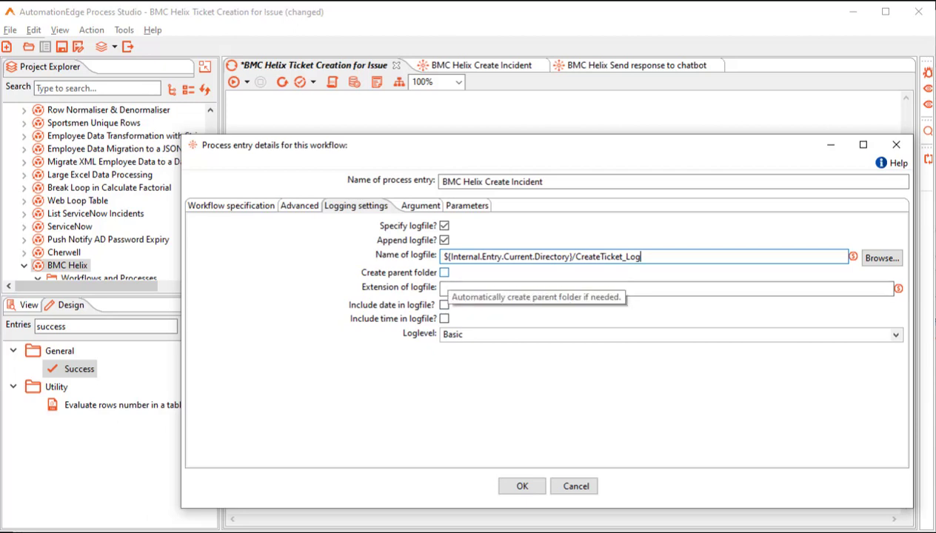
Enable parent folder creation, set the logfile extension to .txt, include the date, keep the Basic log level and accept the entry.
{"action": "left_click", "coordinate": [443, 273]}
{"action": "key", "text": "Tab"}
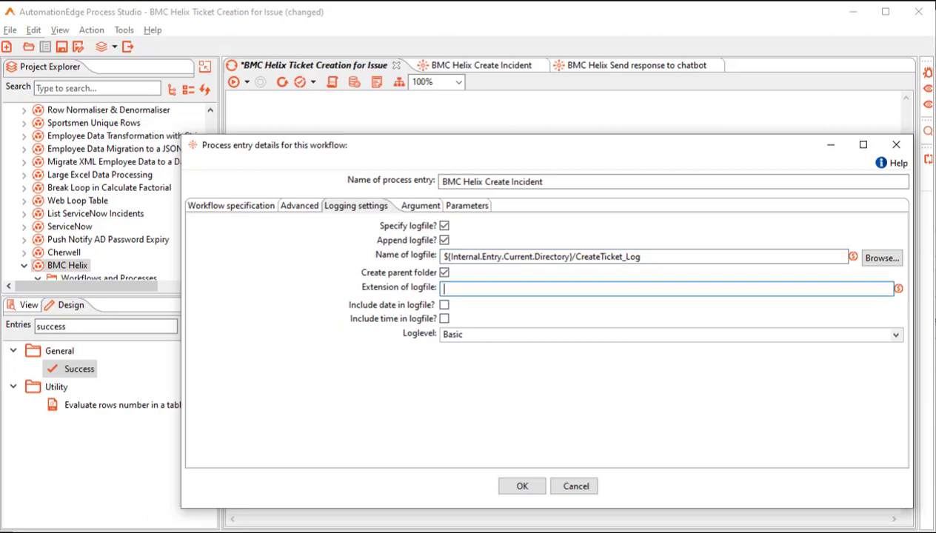
{"action": "type", "text": ".txt"}
{"action": "left_click", "coordinate": [443, 305]}
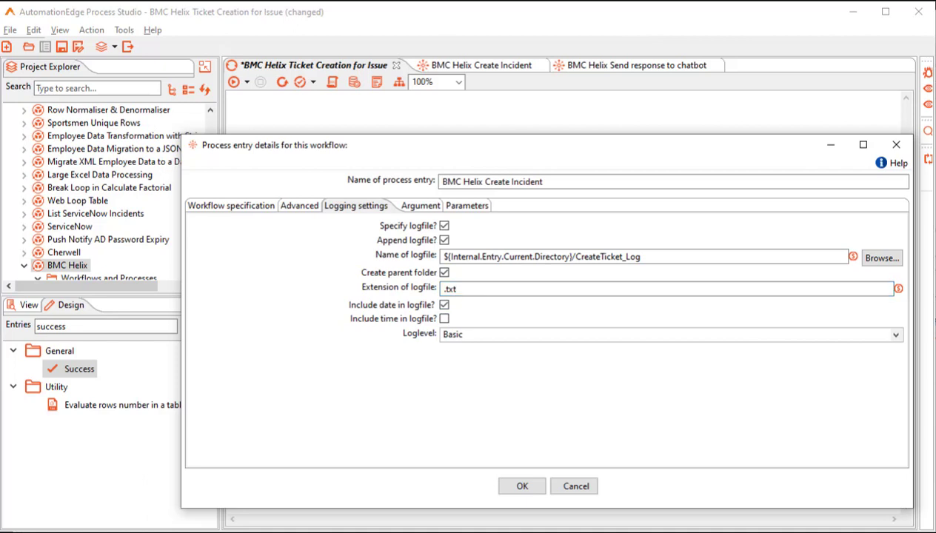
{"action": "left_click", "coordinate": [670, 334]}
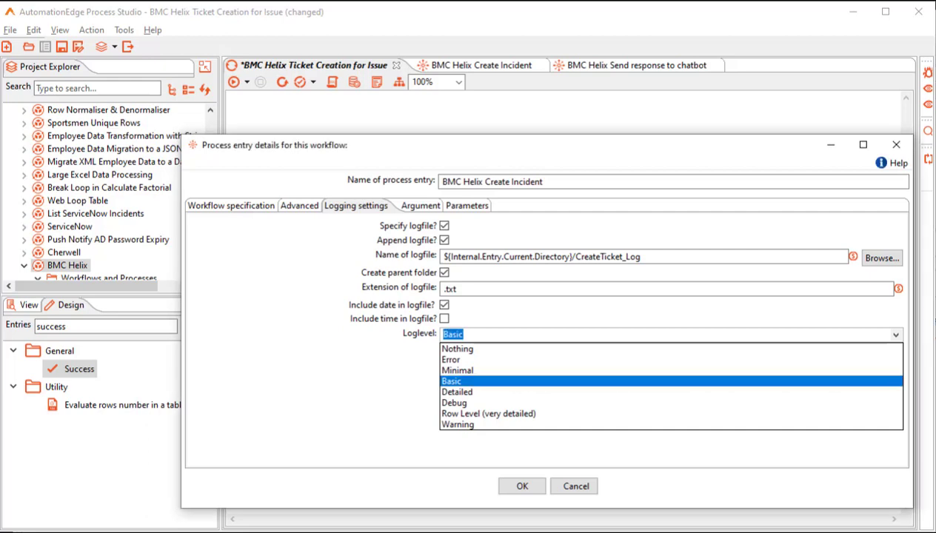
{"action": "left_click", "coordinate": [481, 380]}
{"action": "left_click", "coordinate": [522, 486]}
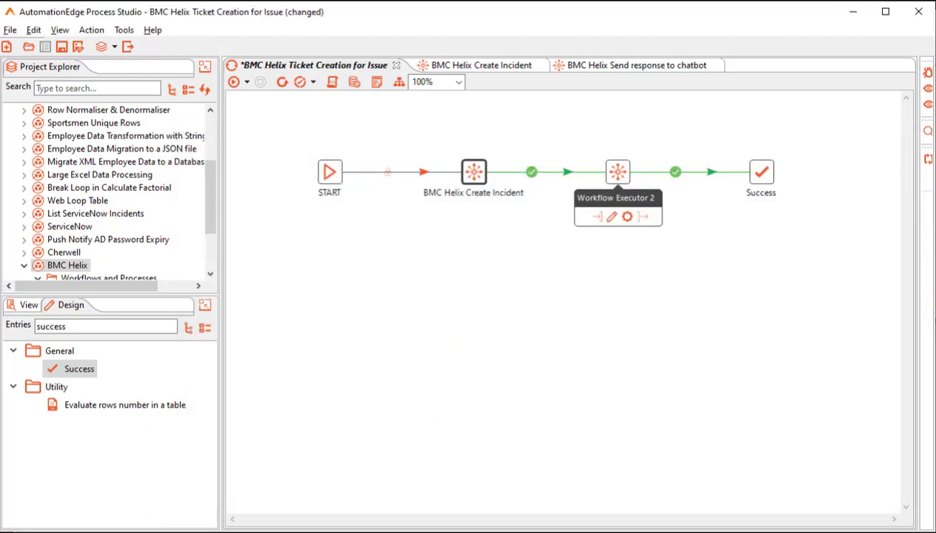
Name the second Workflow Executor "BMC Helix Send Response to Chatbot" and link it to BMC Helix Send response to chatbot.psw.
{"action": "double_click", "coordinate": [617, 172]}
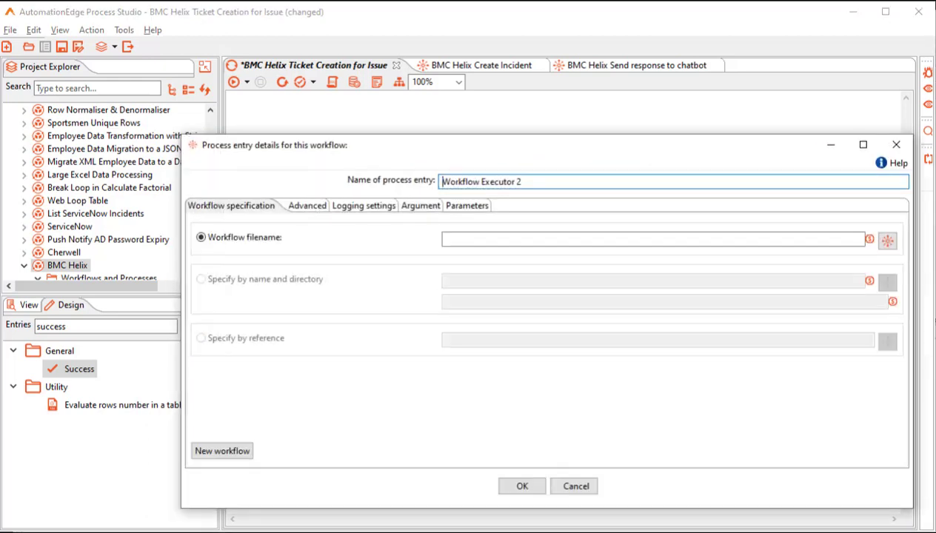
{"action": "type", "text": "BMC Helix Send Response to Chatbot"}
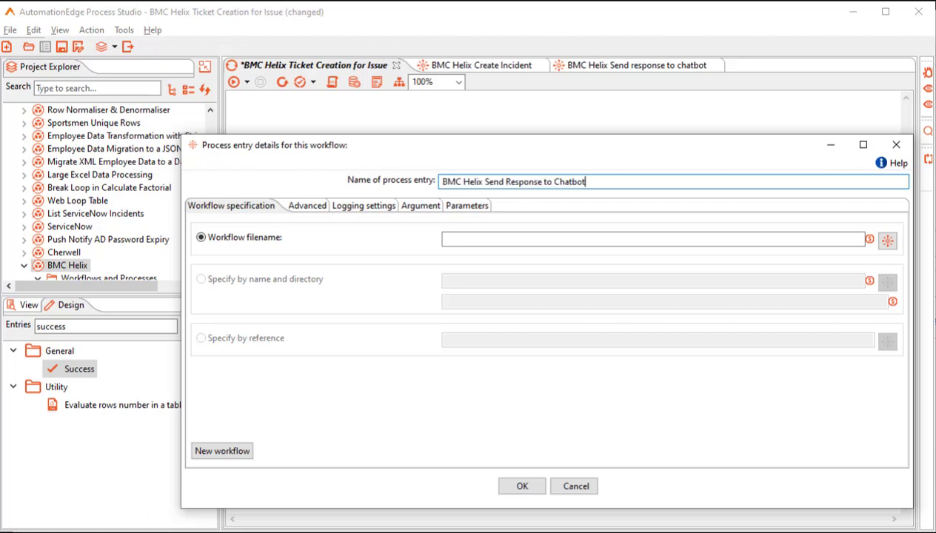
{"action": "left_click", "coordinate": [886, 240]}
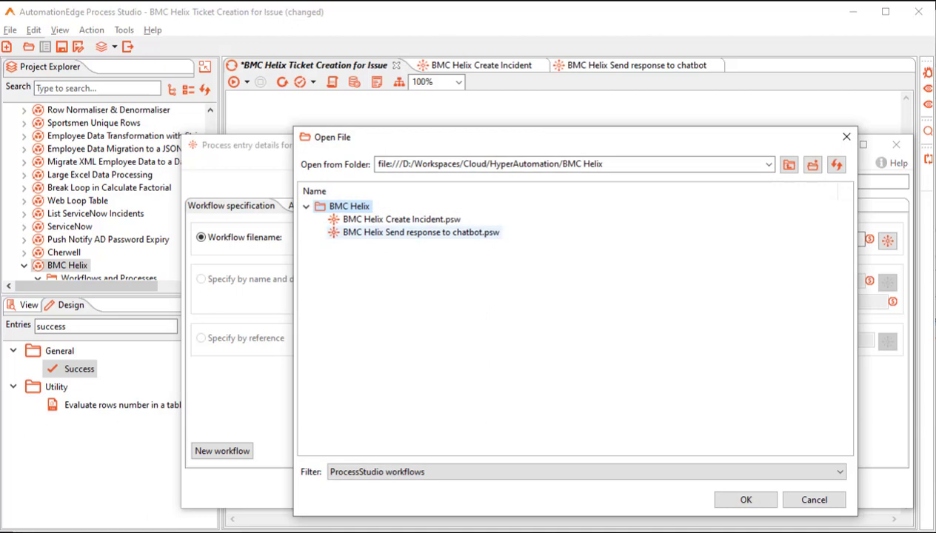
{"action": "key", "text": "Return"}
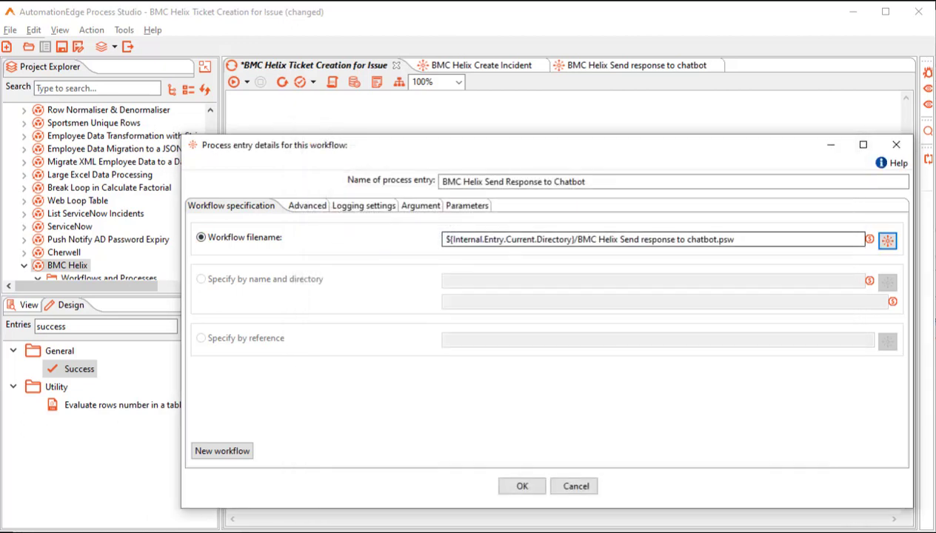
Enable an appended logfile for the Send Response to Chatbot entry, named ${Internal.Entry.Current.Directory}/CreateTicket_Log.
{"action": "left_click", "coordinate": [356, 205]}
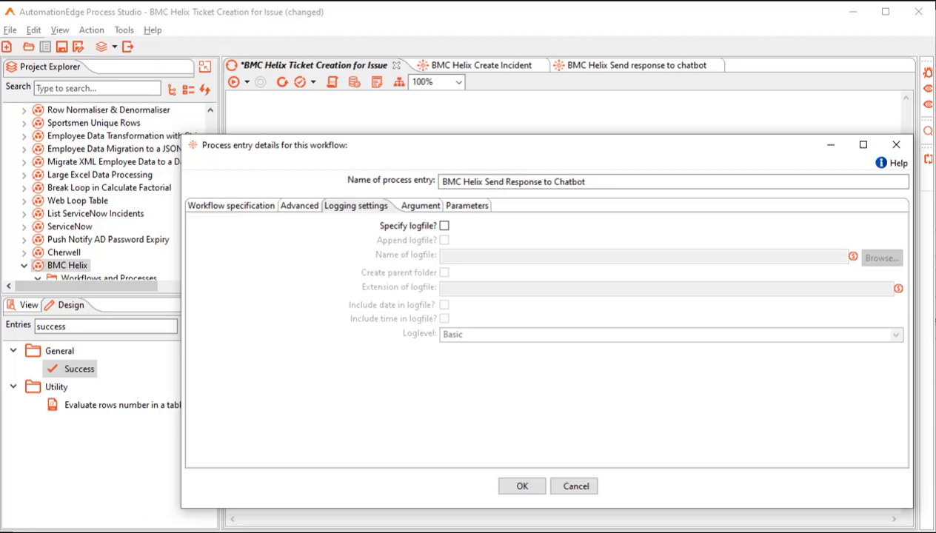
{"action": "left_click", "coordinate": [443, 225]}
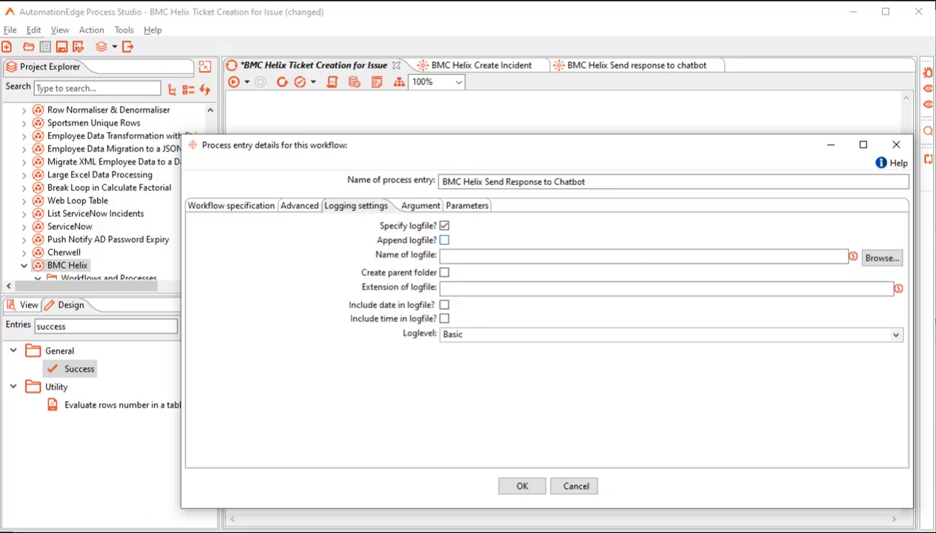
{"action": "left_click", "coordinate": [443, 240]}
{"action": "key", "text": "Tab"}
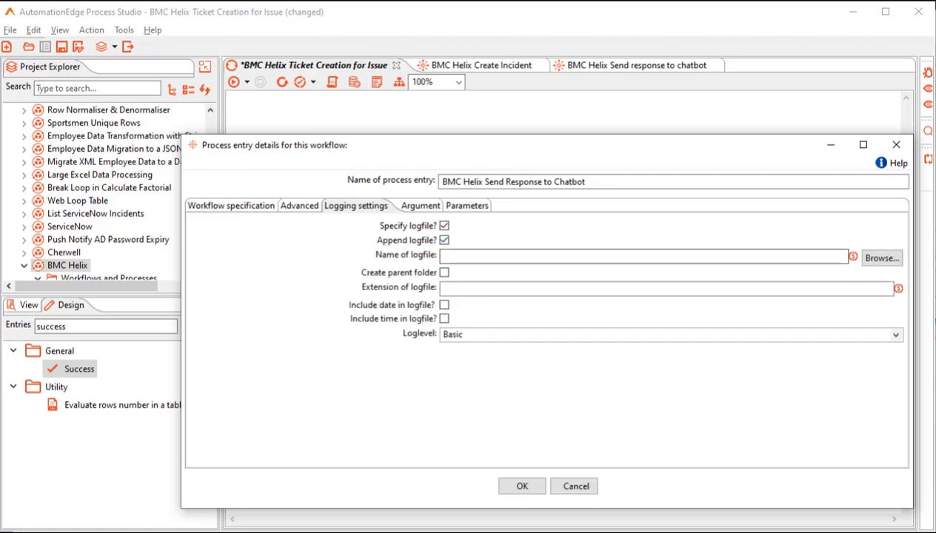
{"action": "key", "text": "ctrl+space"}
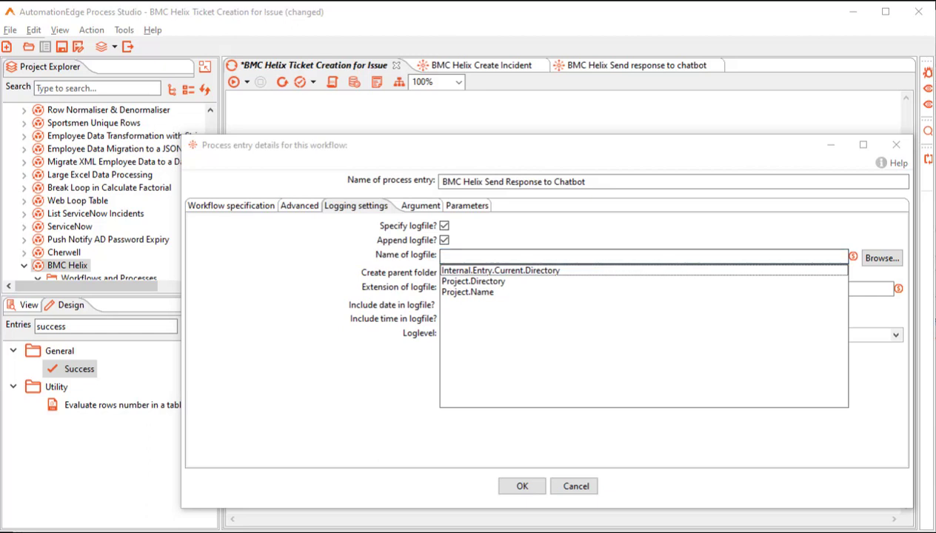
{"action": "key", "text": "Return"}
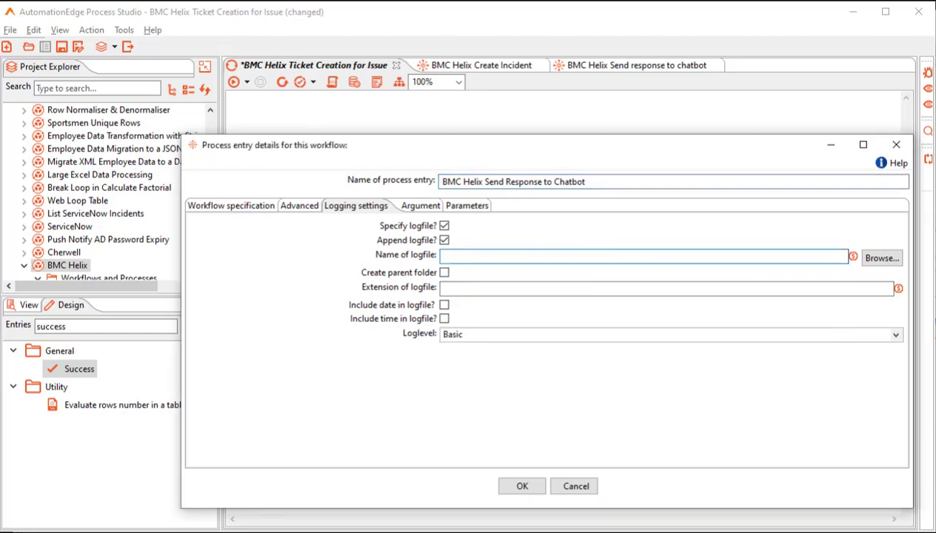
{"action": "type", "text": "/CreateTicket_Log"}
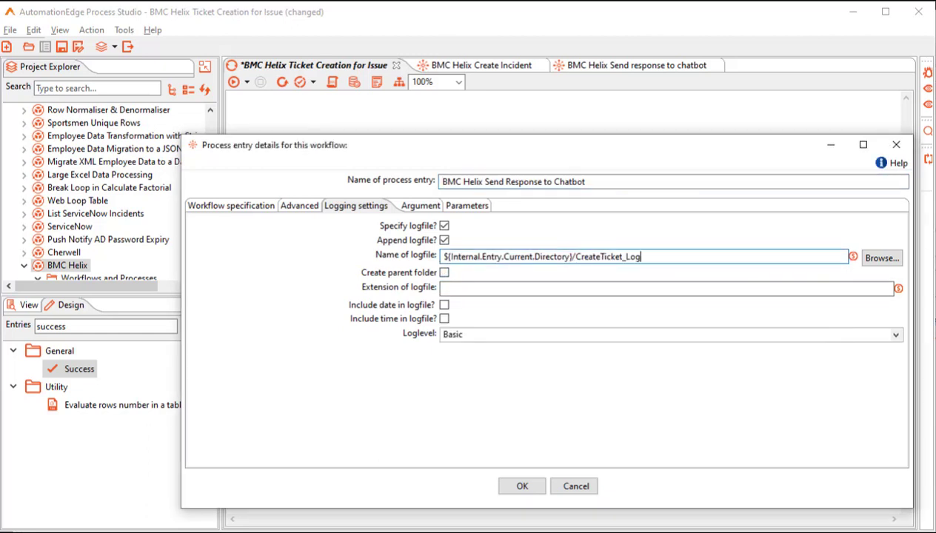
Set the chatbot entry's logfile extension to txt, include the date in the logfile and accept the entry settings.
{"action": "left_click", "coordinate": [444, 288]}
{"action": "type", "text": "txt"}
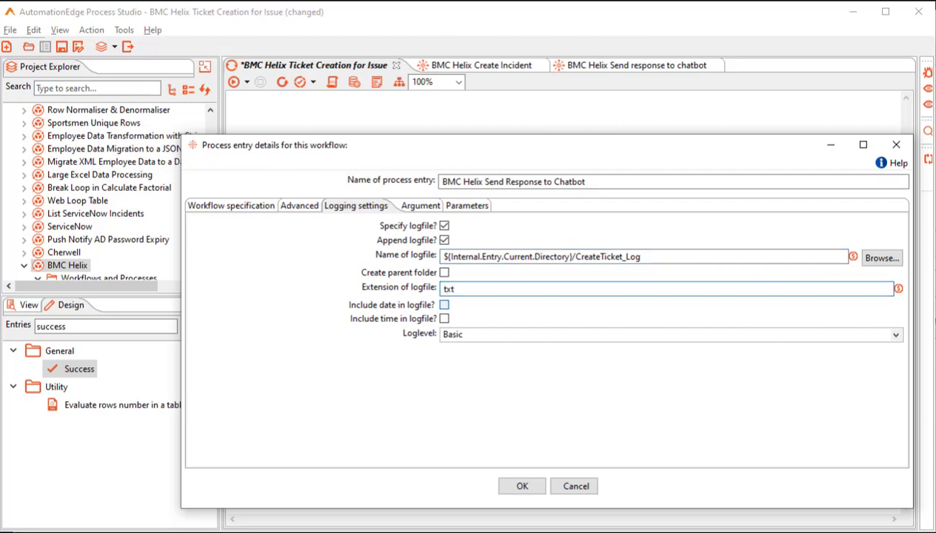
{"action": "left_click", "coordinate": [443, 304]}
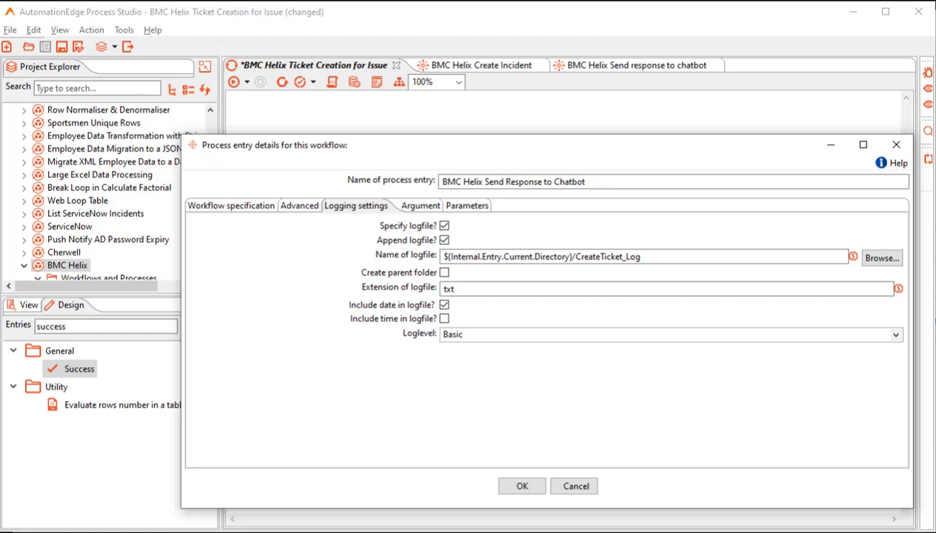
{"action": "left_click", "coordinate": [522, 486]}
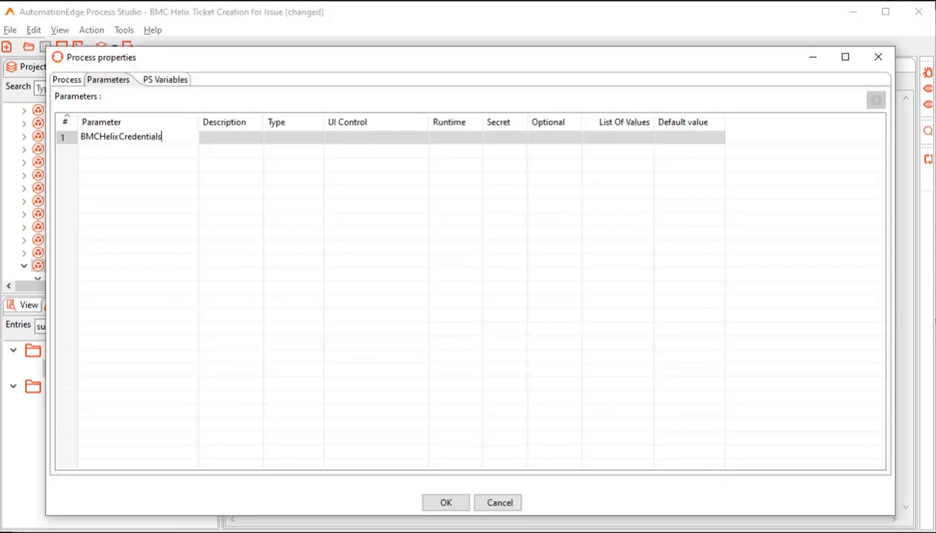
Describe the BMCHelixCredentials parameter as "BMC Helix Credentials" and add EmailCredentials ("Email Credentials") and AdditionalInfo ("Additional Info") to the process parameters.
{"action": "key", "text": "Tab"}
{"action": "key", "text": "ctrl+v"}
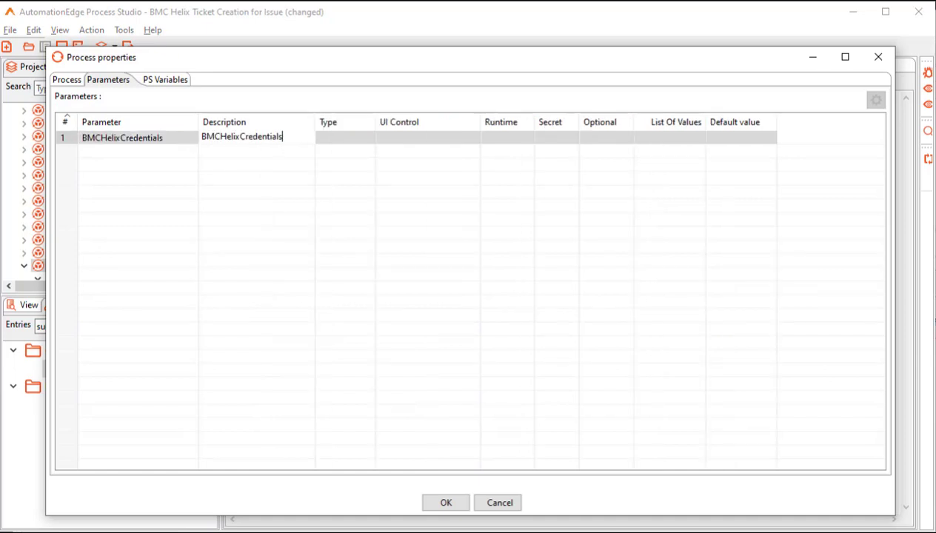
{"action": "left_click", "coordinate": [221, 137]}
{"action": "left_click", "coordinate": [241, 137]}
{"action": "left_click_drag", "start_coordinate": [146, 150], "coordinate": [80, 150]}
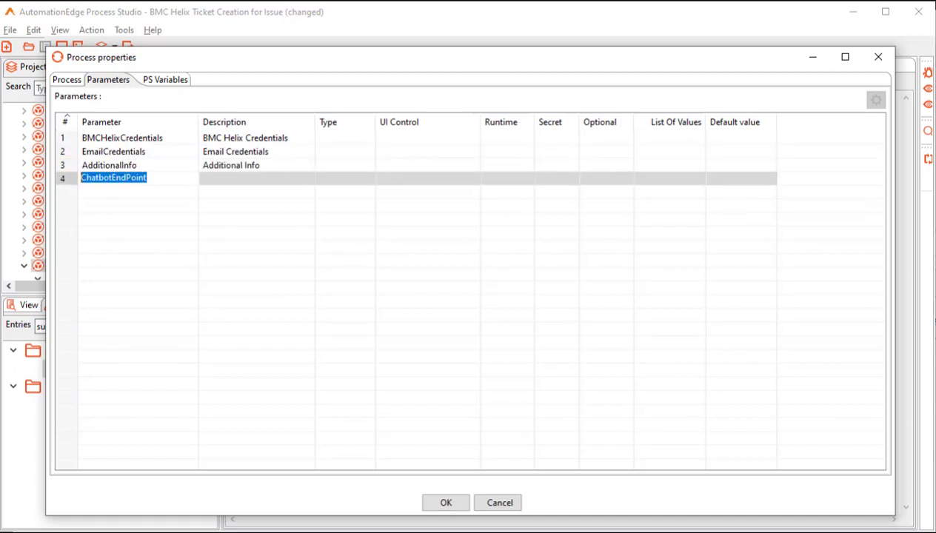
Describe the ChatbotEndPoint parameter as "Chatbot End Point" and add an Issue parameter described as "Issue Description".
{"action": "key", "text": "Tab"}
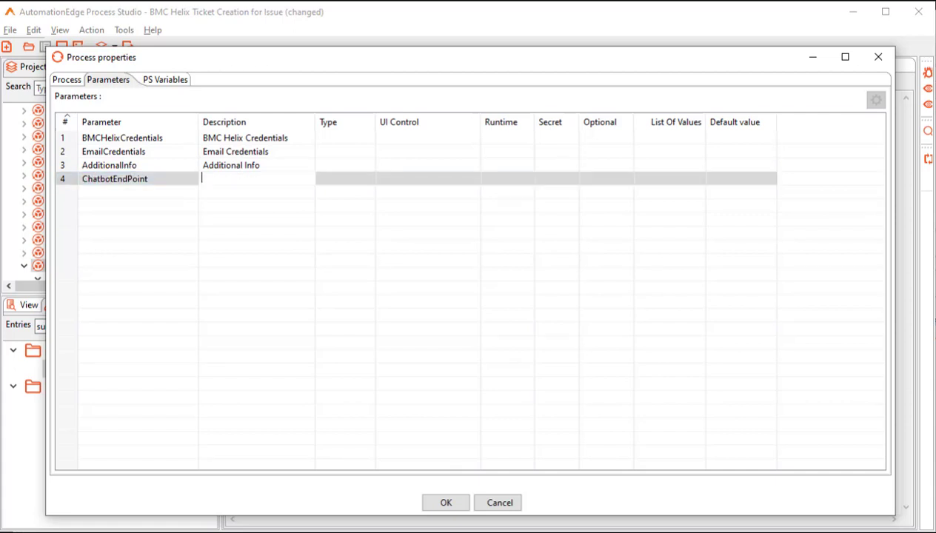
{"action": "type", "text": "Chatbot End Point"}
{"action": "key", "text": "Return"}
{"action": "type", "text": "Issue"}
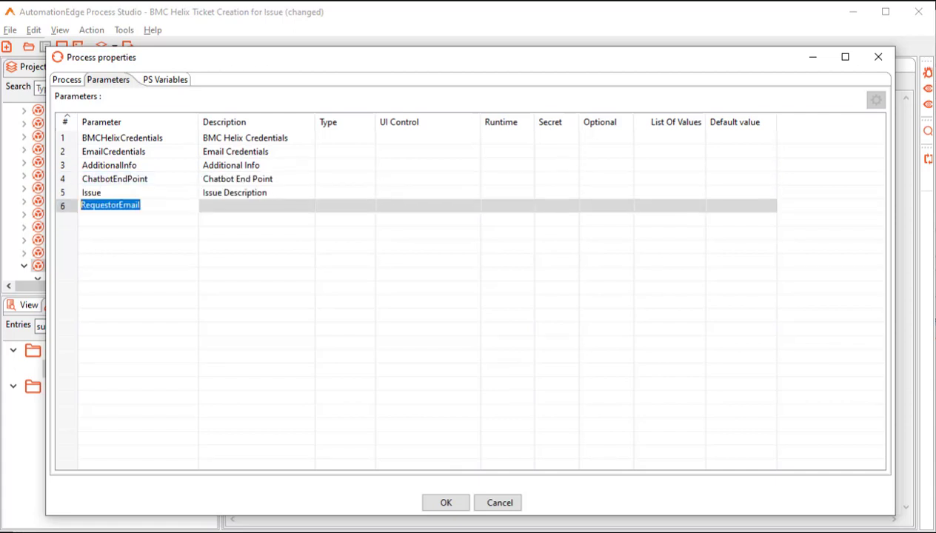
Describe the RequestorEmail parameter as "Requestor Email" and add Impact ("Impact"), Urgency ("Urgency") and AETeam ("AutomationEdge Team") to the process parameters.
{"action": "key", "text": "Tab"}
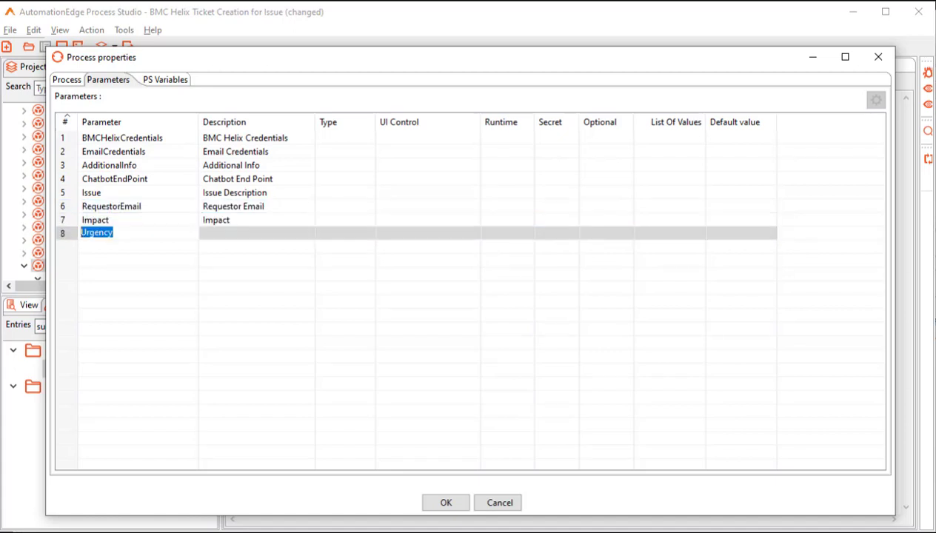
{"action": "key", "text": "Tab"}
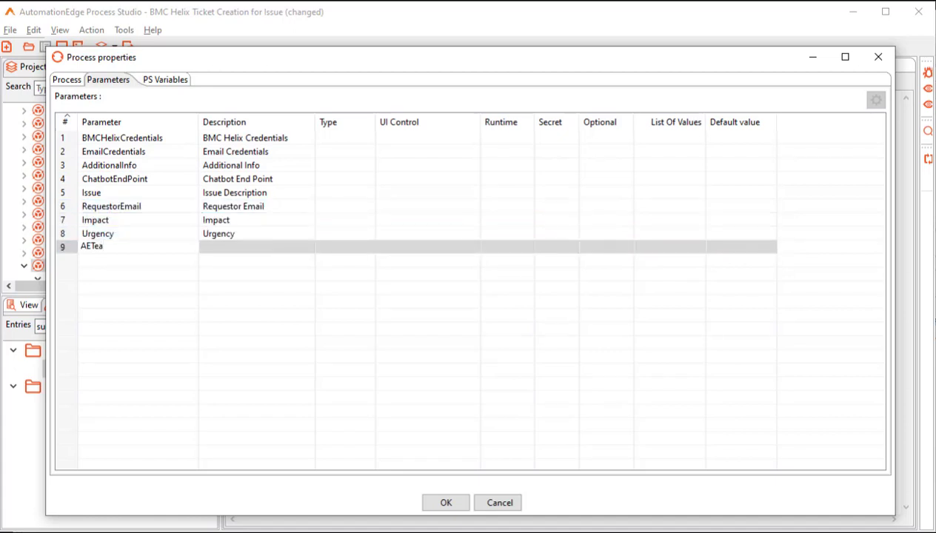
{"action": "type", "text": "m"}
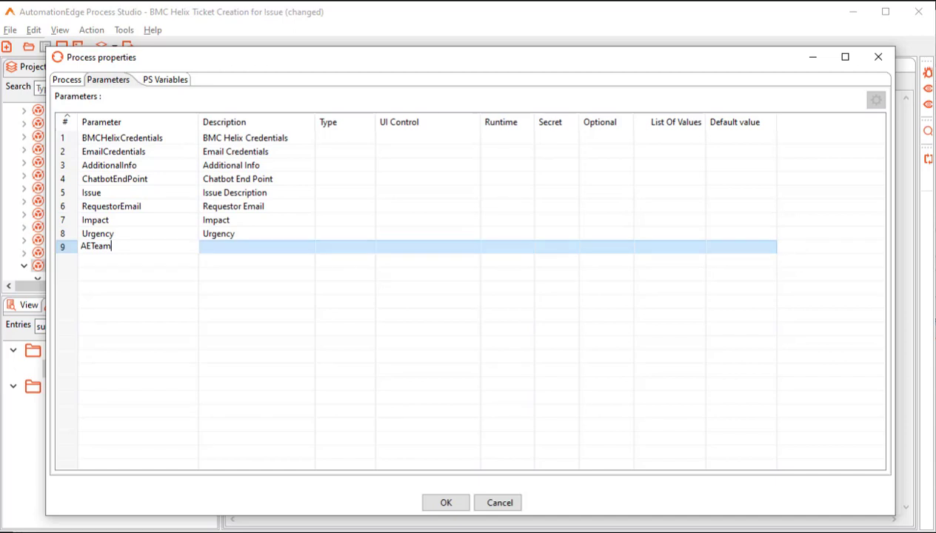
{"action": "key", "text": "Tab"}
{"action": "type", "text": "AutomationEdge Team"}
{"action": "key", "text": "Return"}
Add a Status parameter described as "Status" and a ReportedSource parameter described as "Reported Source".
{"action": "type", "text": "Status"}
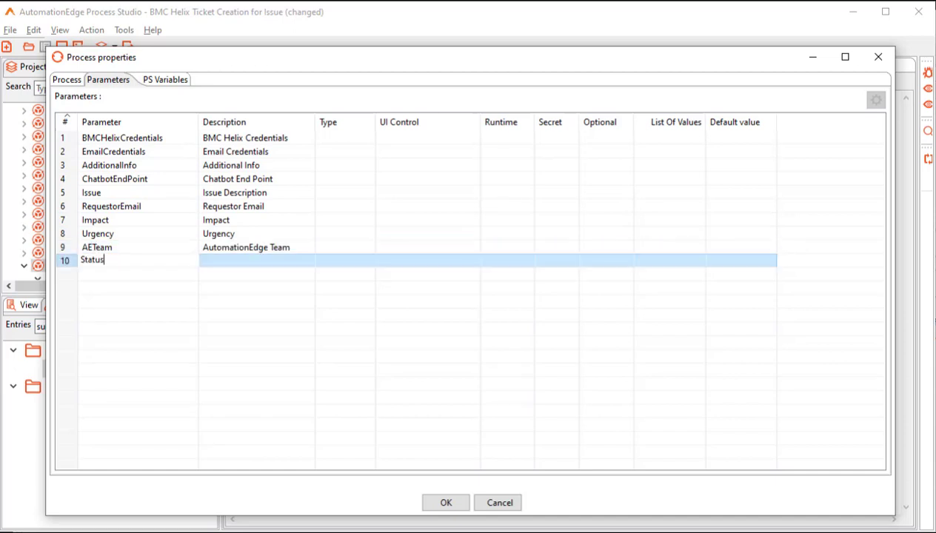
{"action": "key", "text": "Tab"}
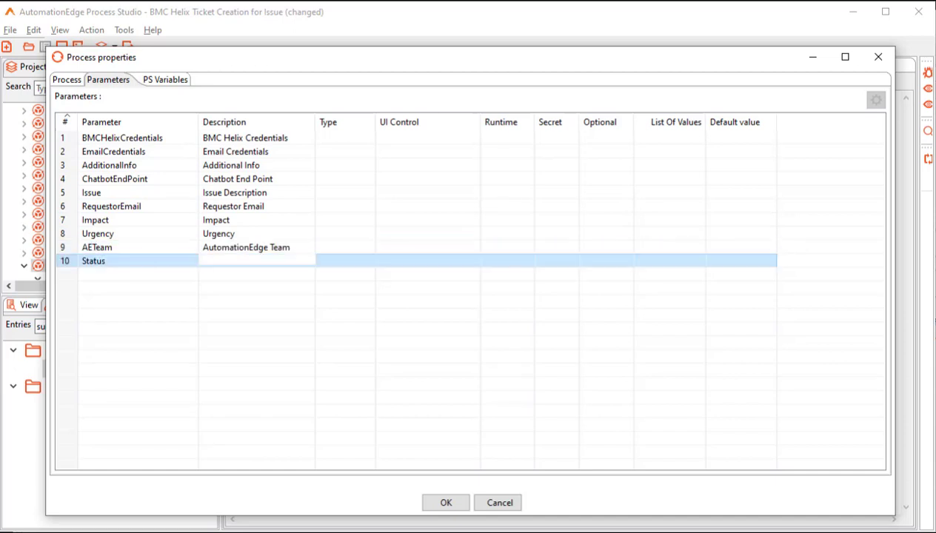
{"action": "type", "text": "Status"}
{"action": "key", "text": "Return"}
{"action": "type", "text": "ReportedSour"}
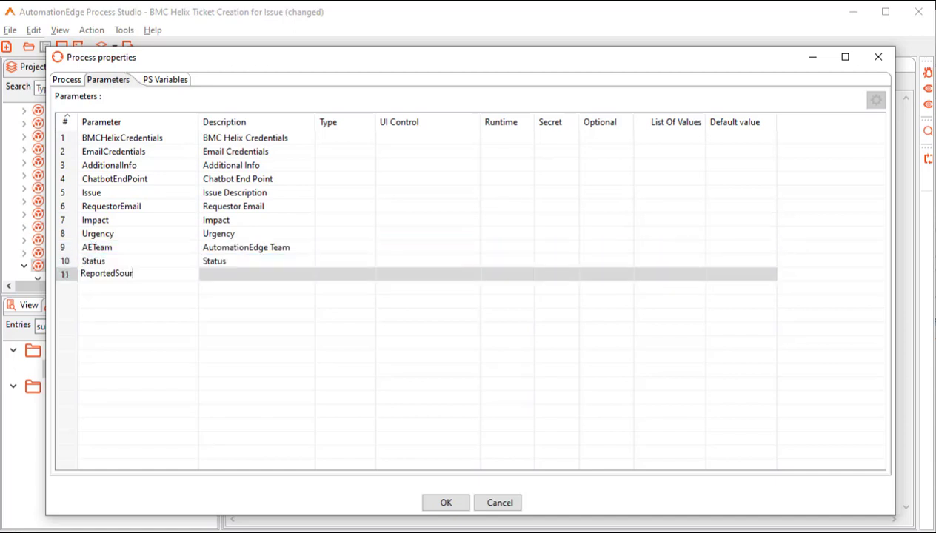
{"action": "type", "text": "ce"}
{"action": "key", "text": "Tab"}
{"action": "type", "text": "Reported Source"}
{"action": "key", "text": "Return"}
Add a ServiceType parameter described as "Service Type" and a TeamsUser parameter described as "Teams User".
{"action": "type", "text": "ServiceType"}
{"action": "key", "text": "Tab"}
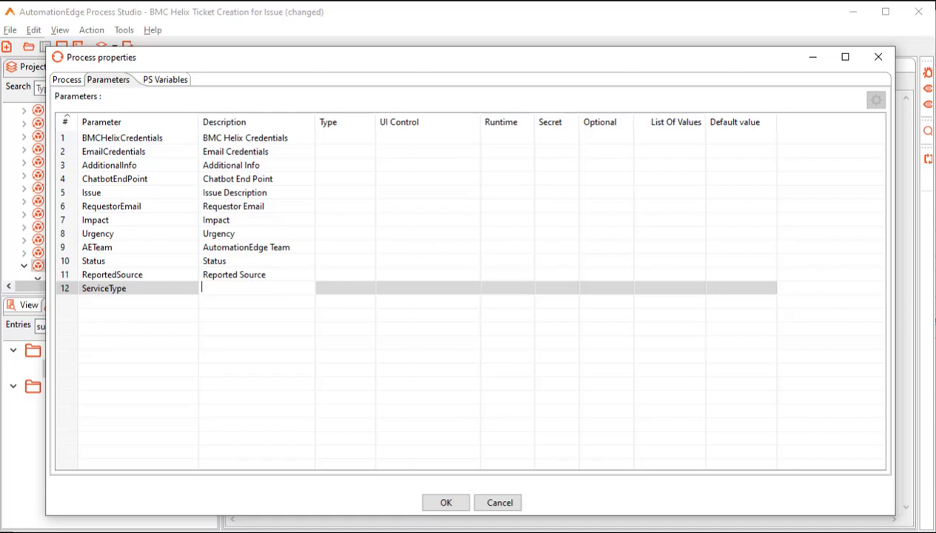
{"action": "type", "text": "ServiceType"}
{"action": "key", "text": "Return"}
{"action": "type", "text": "TeamsUser"}
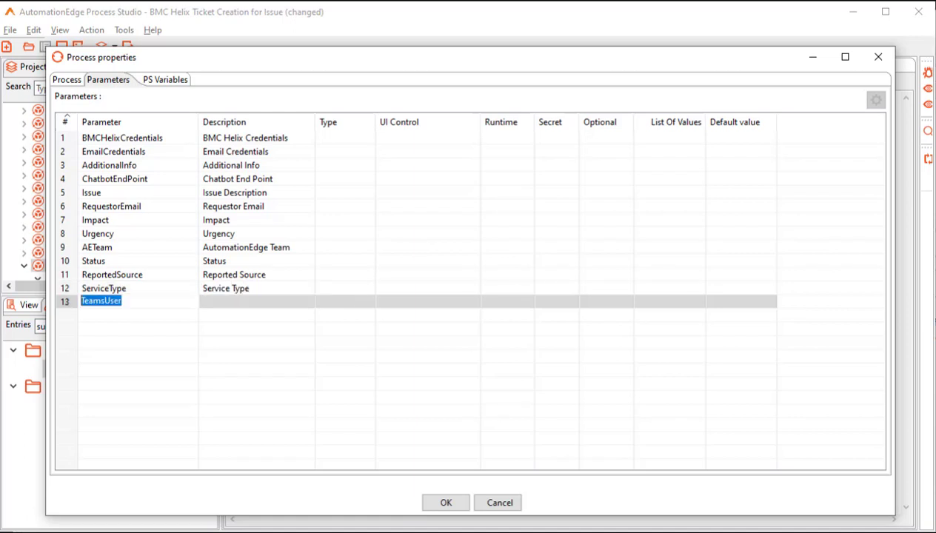
{"action": "key", "text": "Tab"}
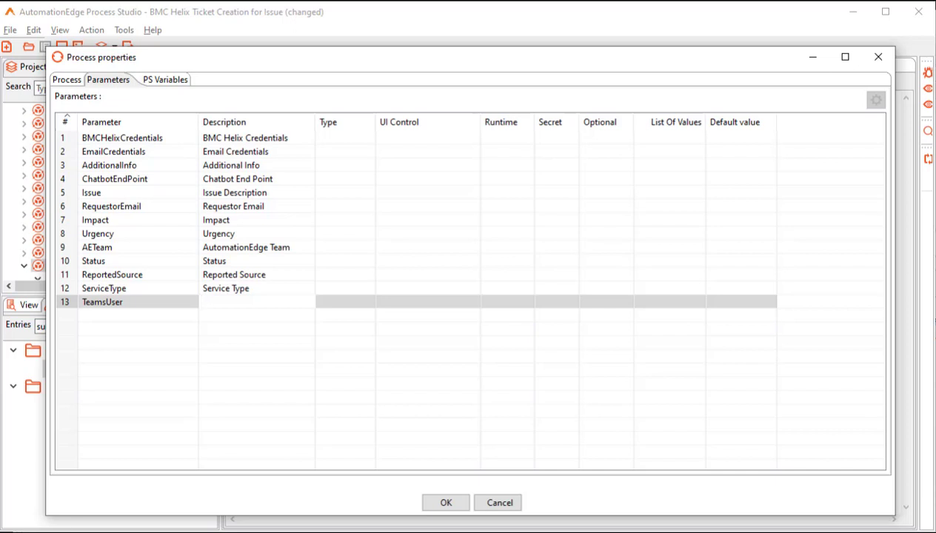
{"action": "type", "text": "Teams User"}
{"action": "key", "text": "Return"}
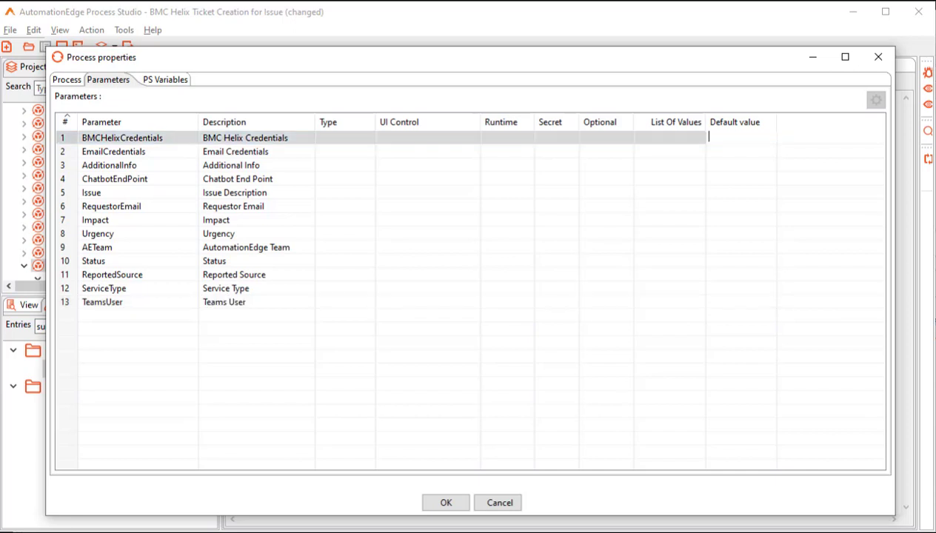
Set the type of the BMCHelixCredentials and EmailCredentials parameters to Credential.
{"action": "left_click_drag", "start_coordinate": [775, 122], "coordinate": [834, 122]}
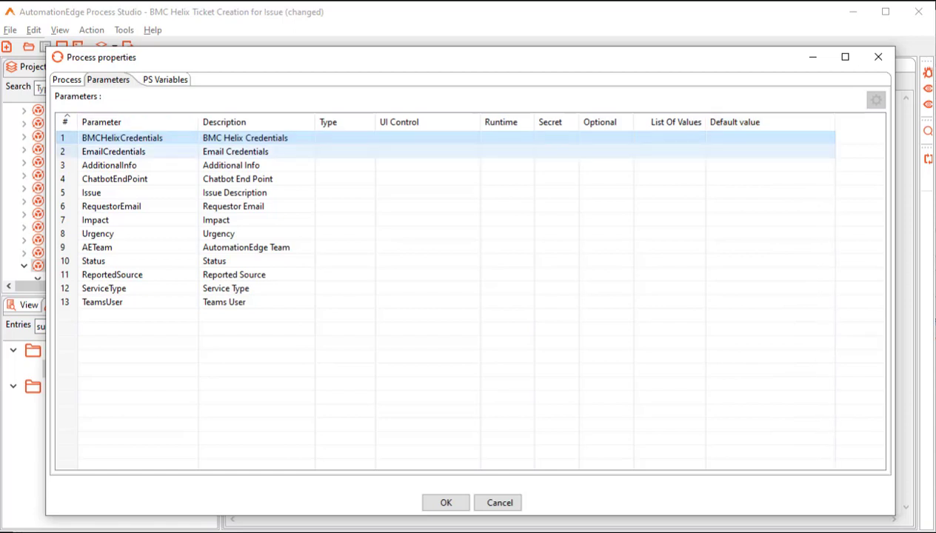
{"action": "left_click", "coordinate": [344, 137]}
{"action": "left_click", "coordinate": [369, 138]}
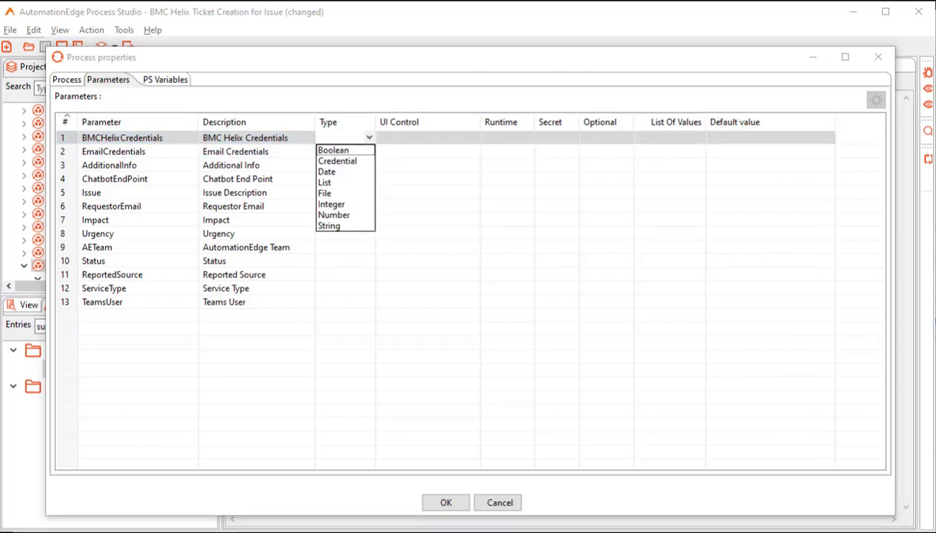
{"action": "left_click", "coordinate": [337, 161]}
{"action": "left_click", "coordinate": [344, 151]}
{"action": "left_click", "coordinate": [368, 151]}
{"action": "left_click", "coordinate": [336, 173]}
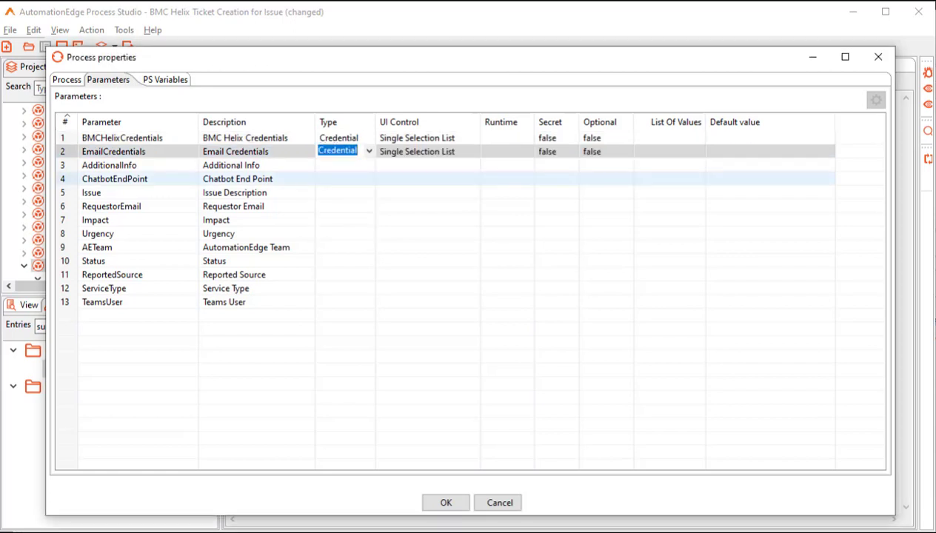
Set the type of AdditionalInfo and all parameters listed below it to String.
{"action": "left_click", "coordinate": [344, 165]}
{"action": "left_click", "coordinate": [368, 165]}
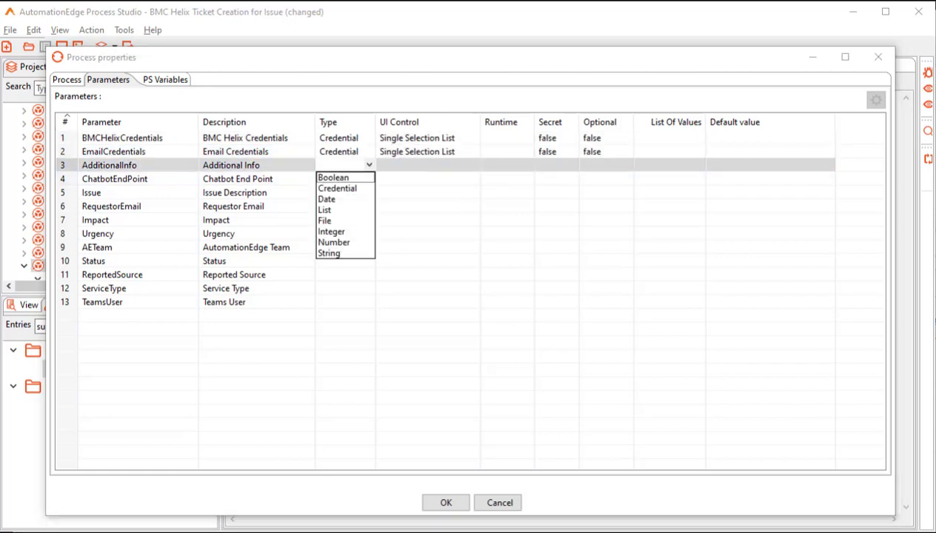
{"action": "left_click", "coordinate": [329, 252]}
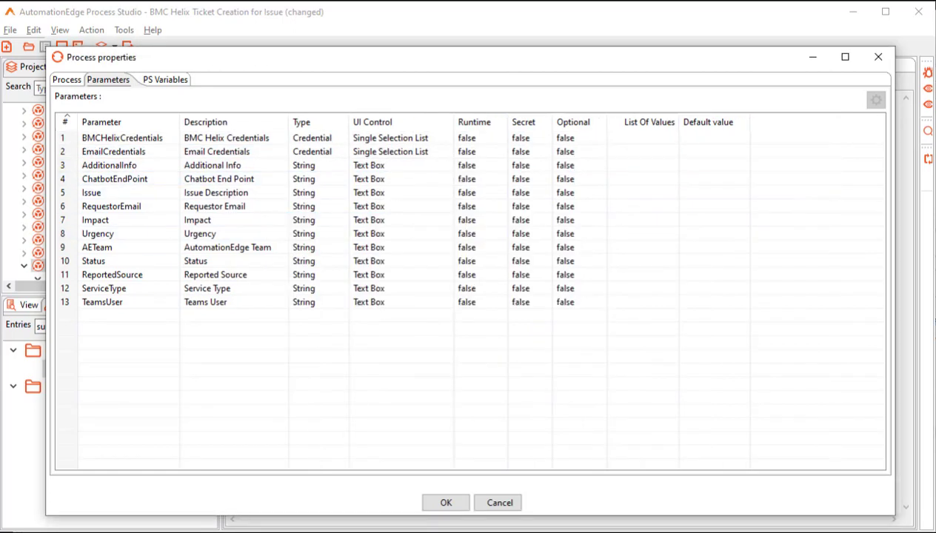
Set Runtime to true for the ChatbotEndPoint and AdditionalInfo parameters.
{"action": "left_click", "coordinate": [114, 178]}
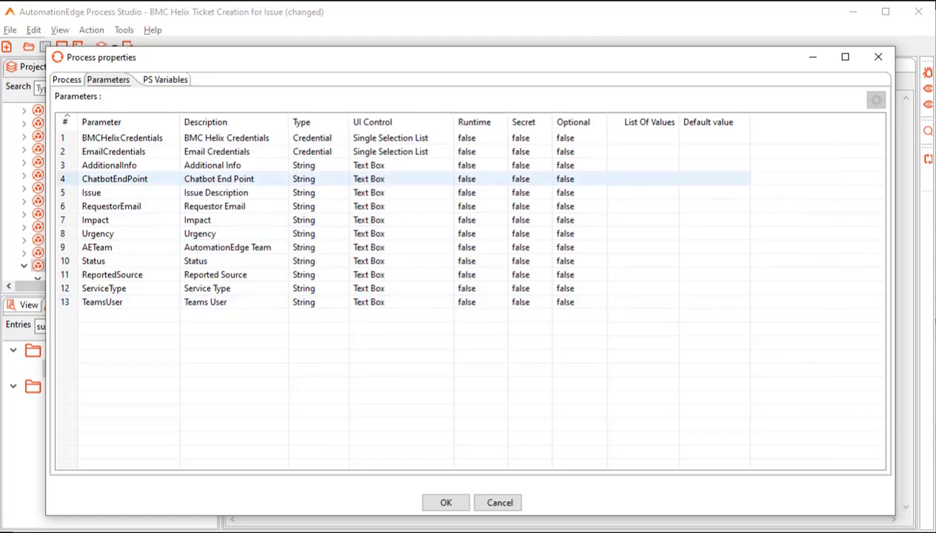
{"action": "key", "text": "Up"}
{"action": "key", "text": "Up"}
{"action": "key", "text": "Up"}
{"action": "key", "text": "Down"}
{"action": "key", "text": "Down"}
{"action": "key", "text": "Down"}
{"action": "left_click", "coordinate": [473, 178]}
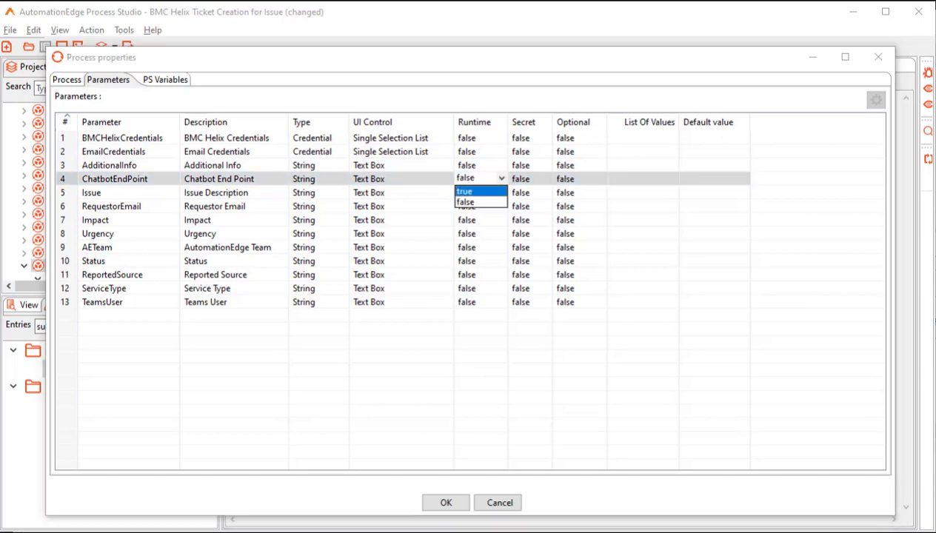
{"action": "left_click", "coordinate": [466, 191]}
{"action": "left_click", "coordinate": [467, 165]}
{"action": "left_click", "coordinate": [501, 165]}
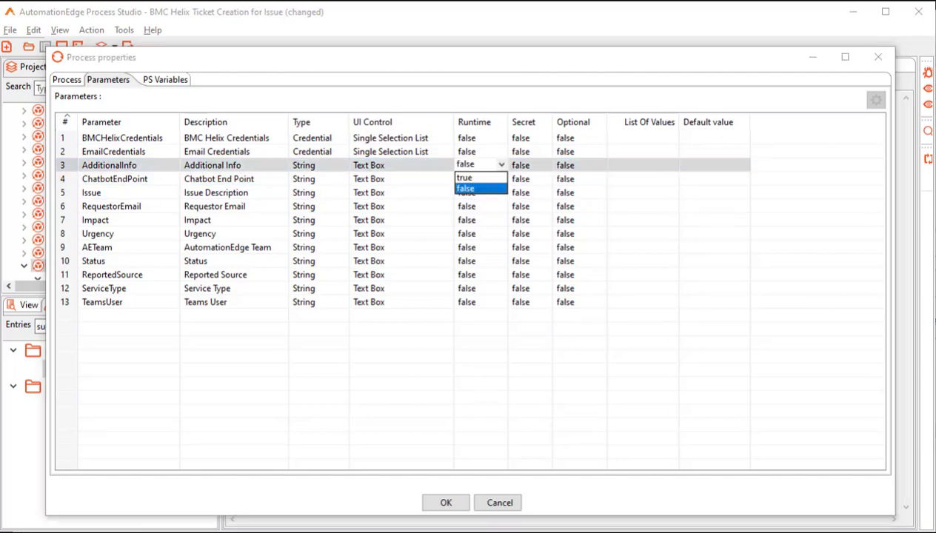
{"action": "left_click", "coordinate": [464, 178]}
Set Runtime to true for the TeamsUser, Issue and RequestorEmail parameters.
{"action": "left_click", "coordinate": [467, 302]}
{"action": "left_click", "coordinate": [467, 302]}
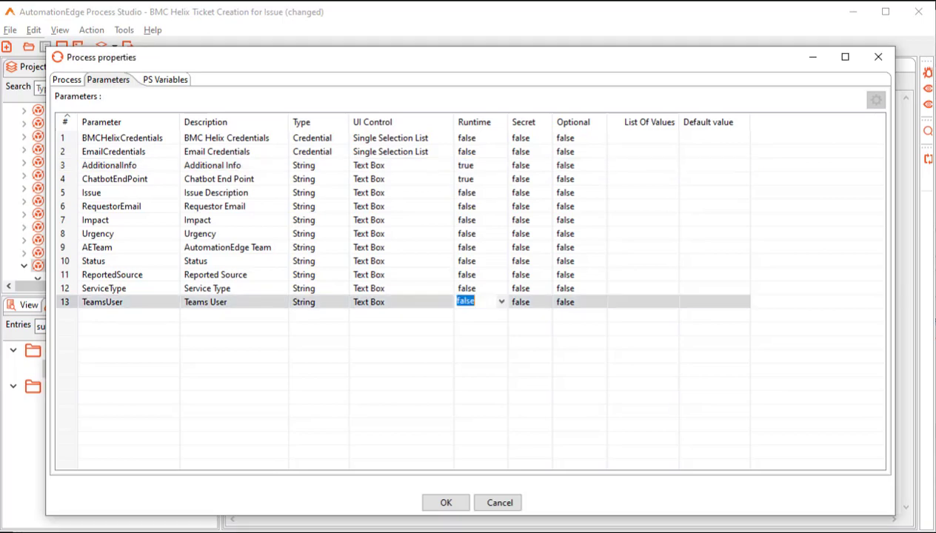
{"action": "left_click", "coordinate": [502, 302]}
{"action": "left_click", "coordinate": [464, 314]}
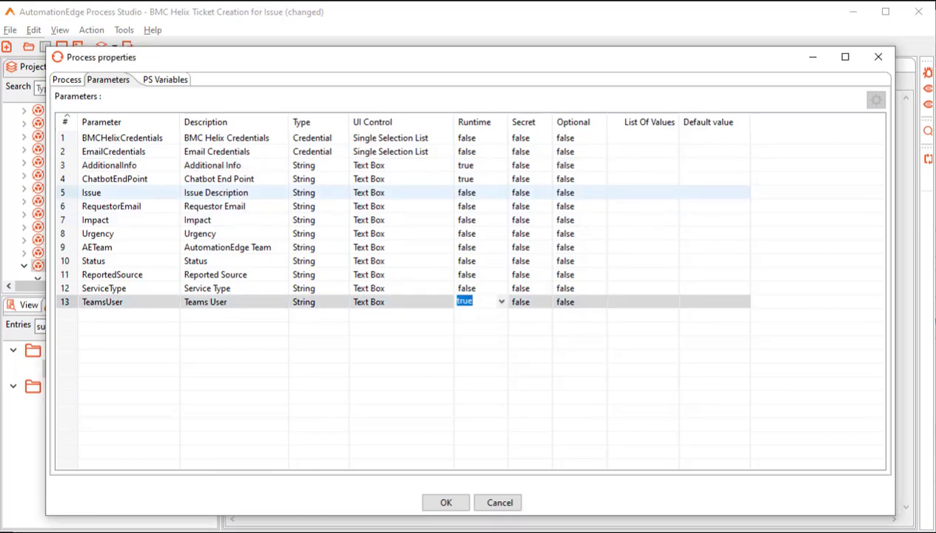
{"action": "double_click", "coordinate": [467, 192]}
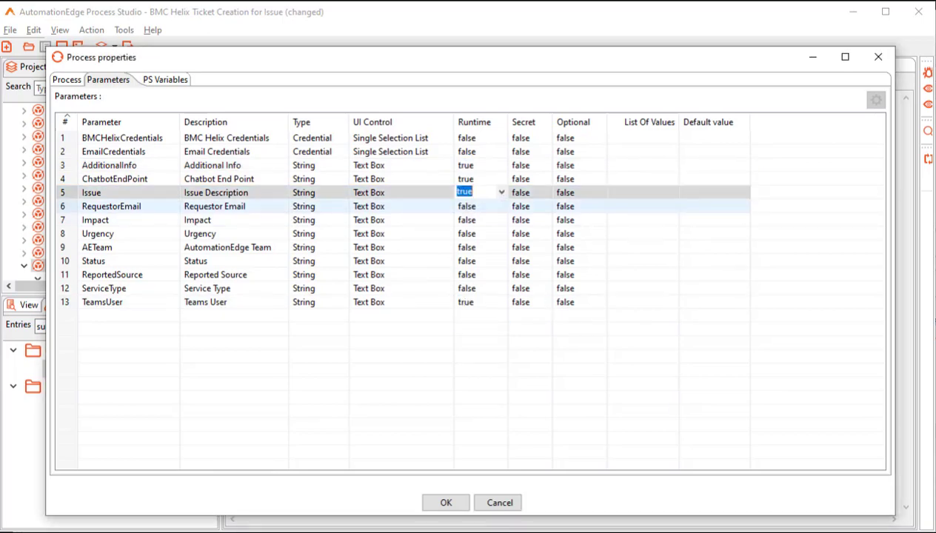
{"action": "left_click", "coordinate": [466, 205]}
{"action": "left_click", "coordinate": [466, 206]}
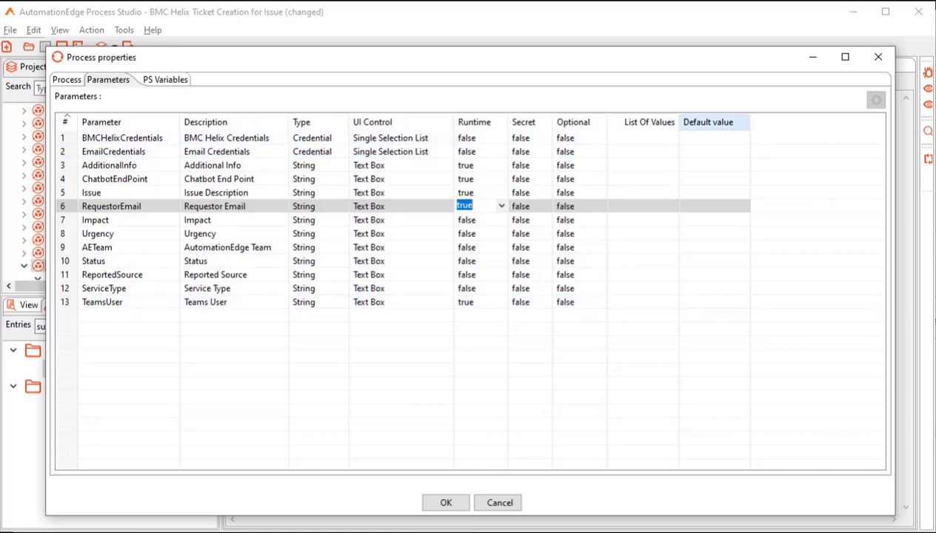
Enter the username and password as the default credential value of BMCHelixCredentials and accept it.
{"action": "left_click_drag", "start_coordinate": [749, 122], "coordinate": [812, 123]}
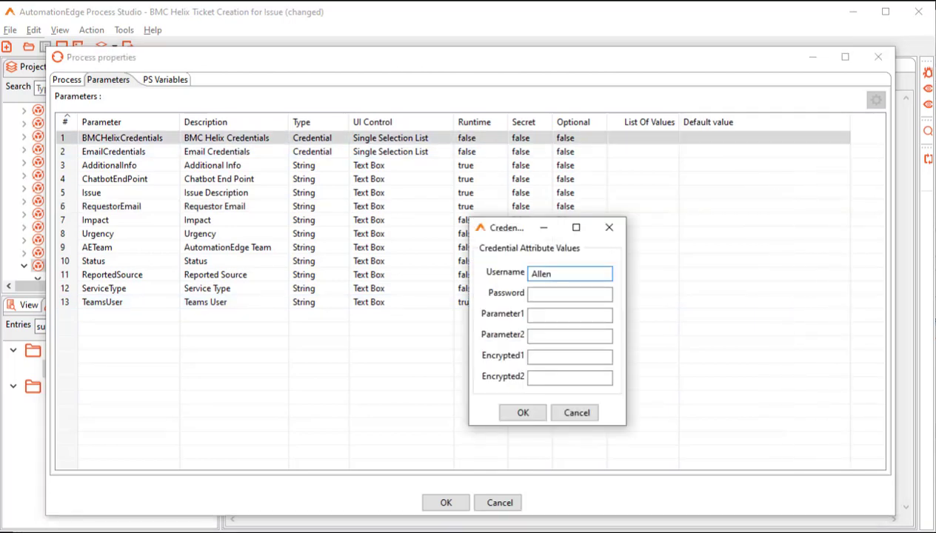
{"action": "left_click", "coordinate": [569, 293]}
{"action": "type", "text": "*************"}
{"action": "key", "text": "Return"}
Give EmailCredentials a default value with the sender's e-mail as username, the account password, smtp.gmail.com as Parameter1 and 465 as Parameter2.
{"action": "left_click", "coordinate": [763, 151]}
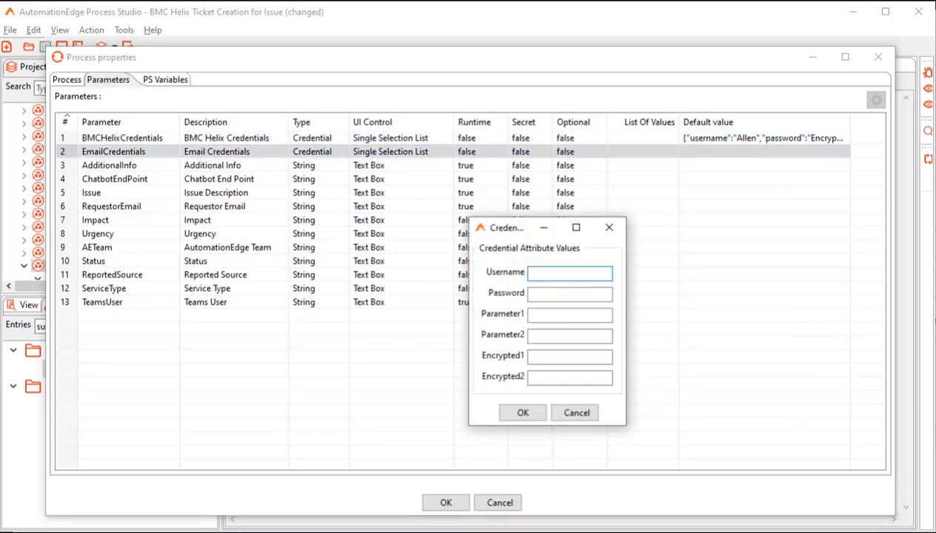
{"action": "key", "text": "ctrl+v"}
{"action": "key", "text": "Tab"}
{"action": "type", "text": "*********"}
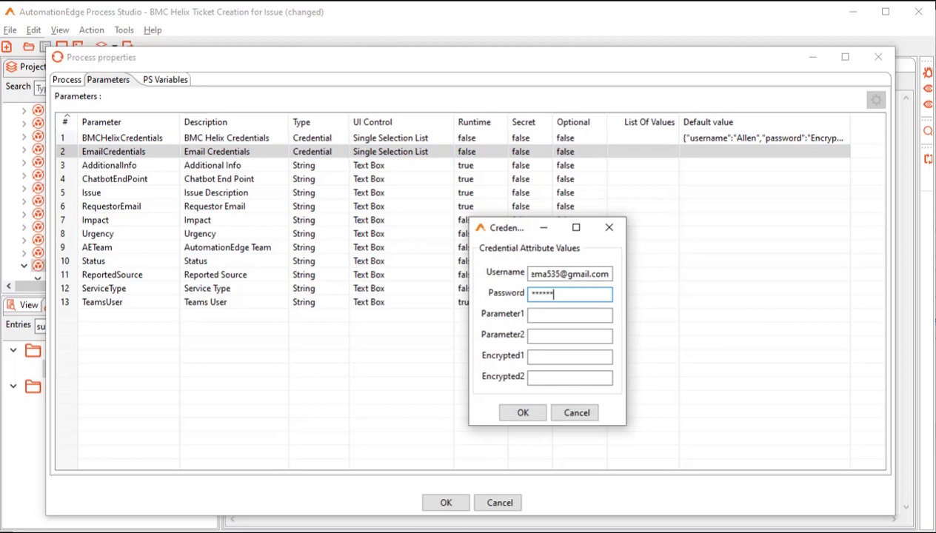
{"action": "left_click", "coordinate": [568, 314]}
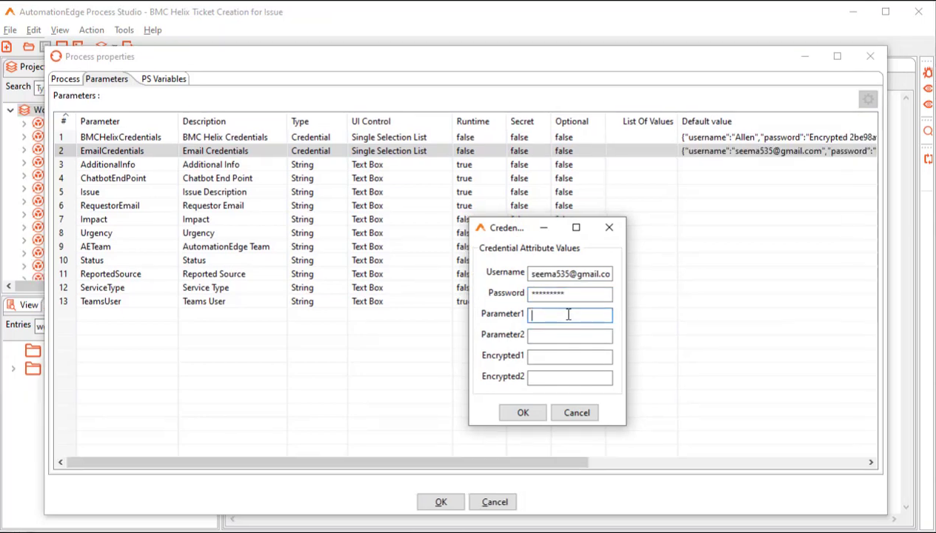
{"action": "type", "text": "smtp.gmail.com"}
{"action": "left_click", "coordinate": [560, 337]}
{"action": "type", "text": "465"}
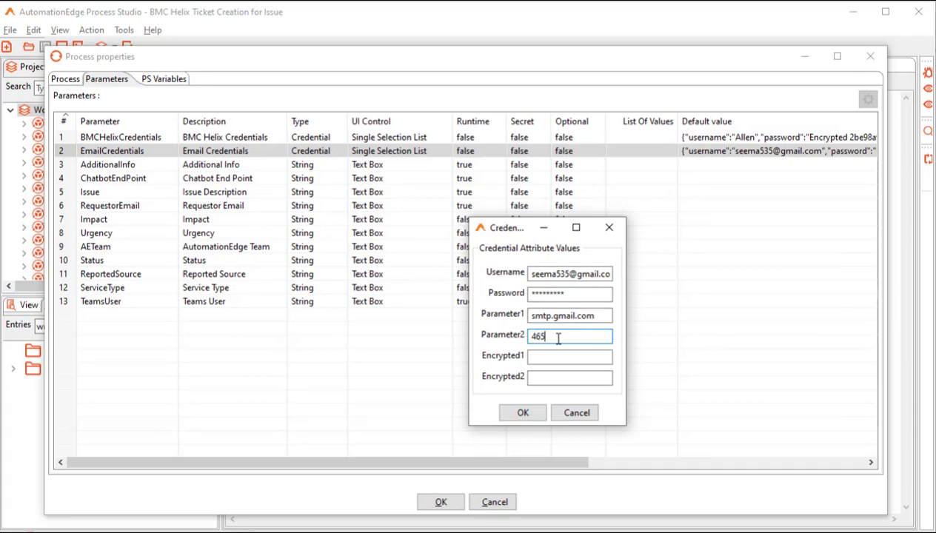
{"action": "left_click", "coordinate": [522, 413]}
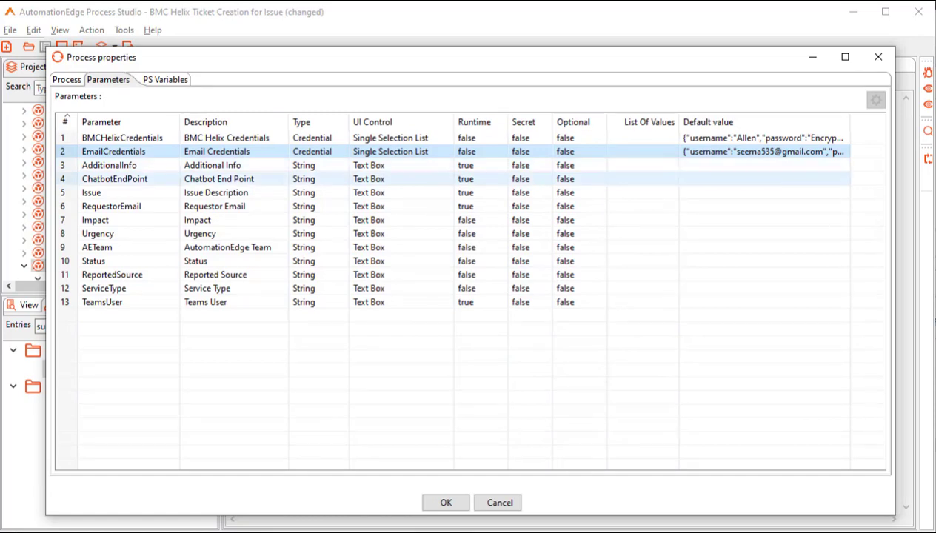
Paste the chatbot's https endpoint URL as the default value of the ChatbotEndPoint parameter.
{"action": "left_click", "coordinate": [681, 179]}
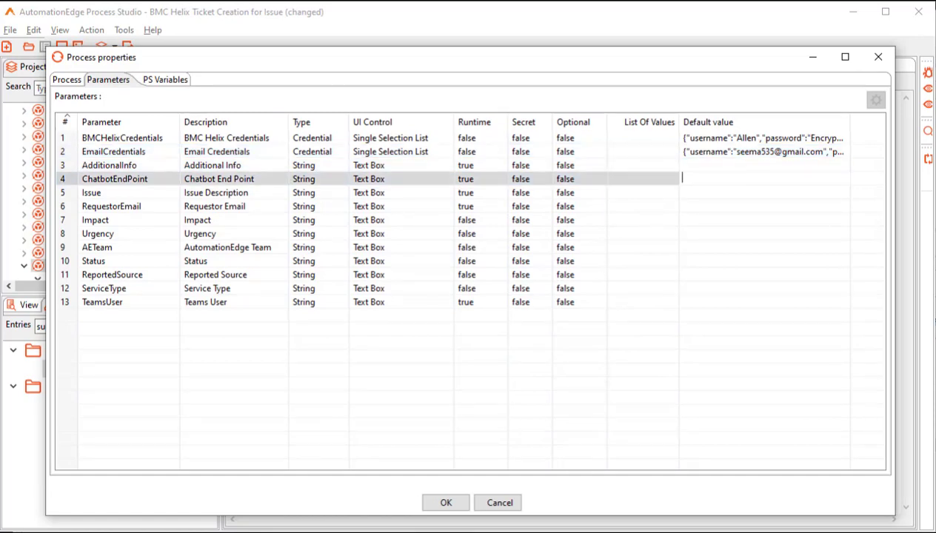
{"action": "key", "text": "ctrl+v"}
{"action": "key", "text": "Return"}
Set the default value of Issue to "Network Down" and fill in the requestor's e-mail as the RequestorEmail default.
{"action": "left_click", "coordinate": [685, 193]}
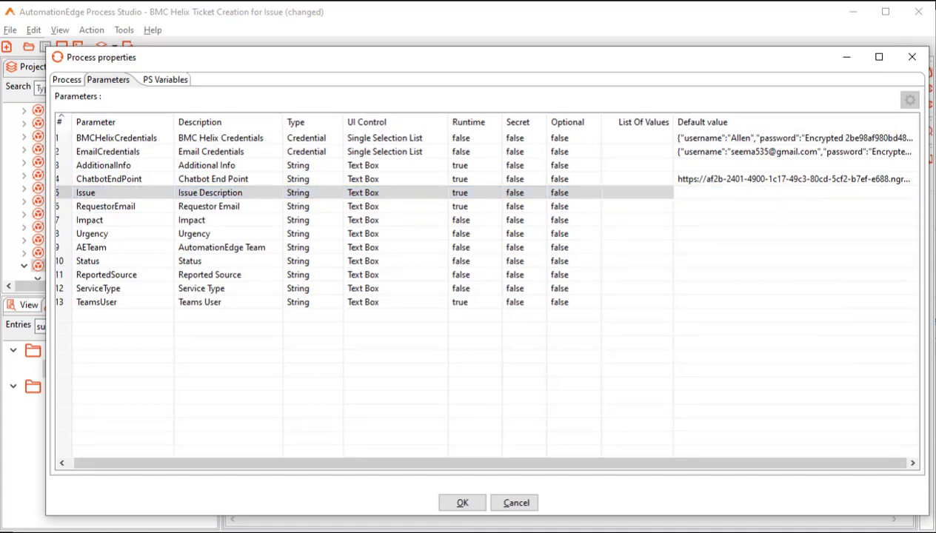
{"action": "type", "text": "Network Down"}
{"action": "key", "text": "Return"}
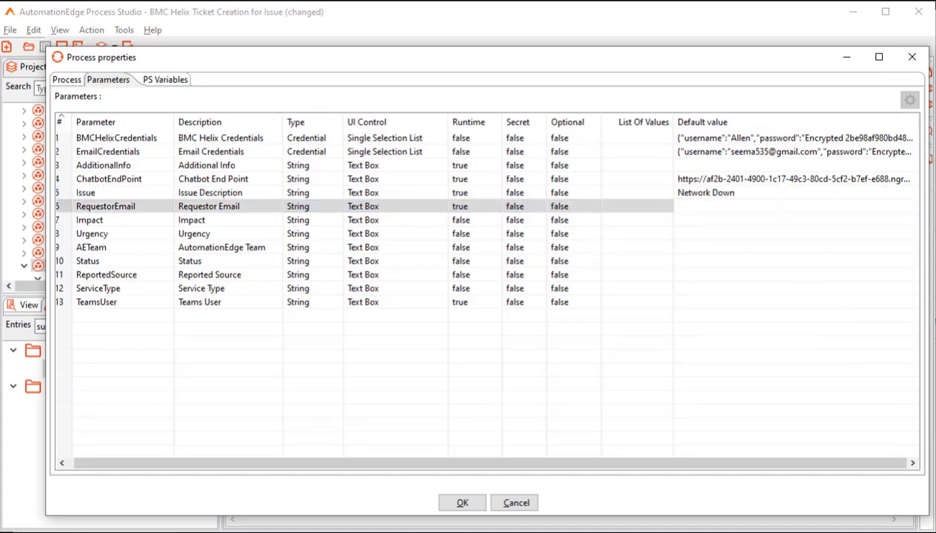
{"action": "key", "text": "ctrl+v"}
{"action": "key", "text": "Return"}
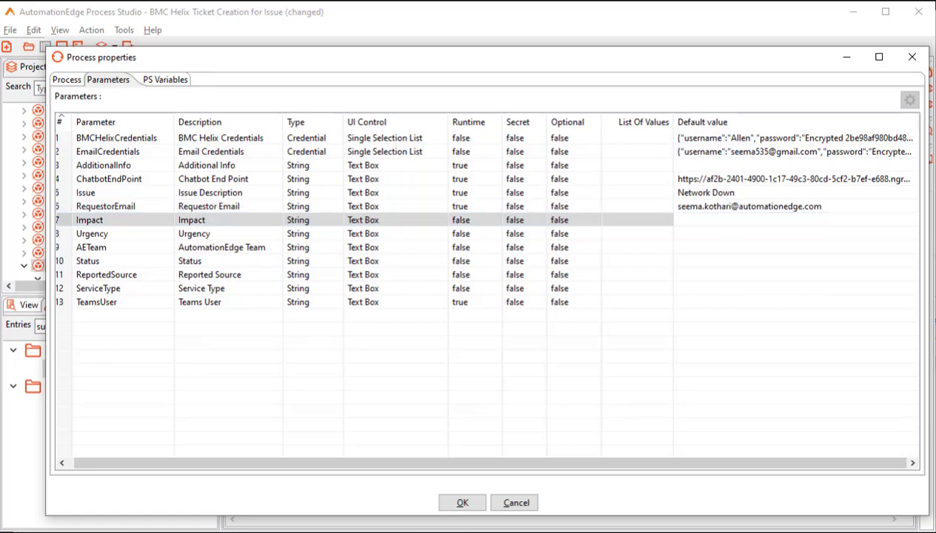
Set the default values of Impact to "1-Extensive/Widespread" and Urgency to "1-Critical".
{"action": "type", "text": "1-Extensive/Widespread"}
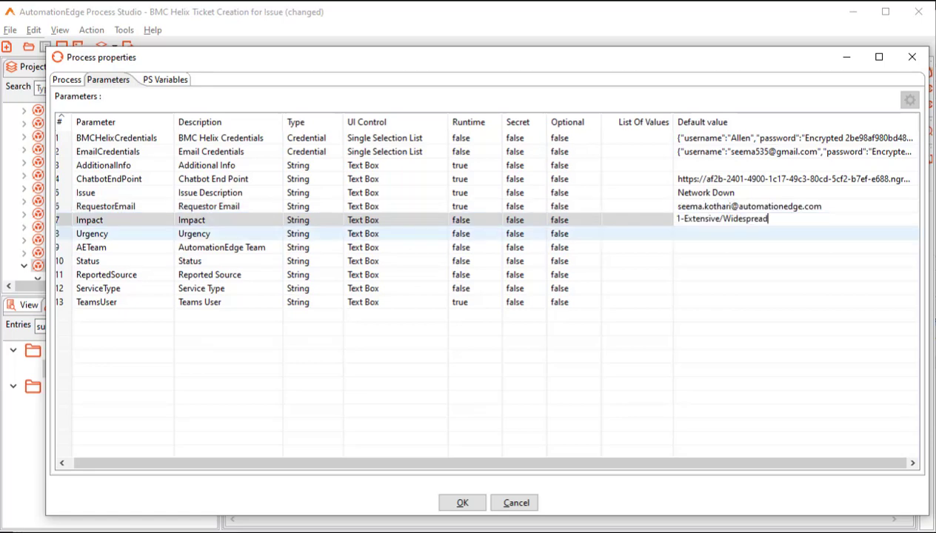
{"action": "left_click", "coordinate": [733, 233]}
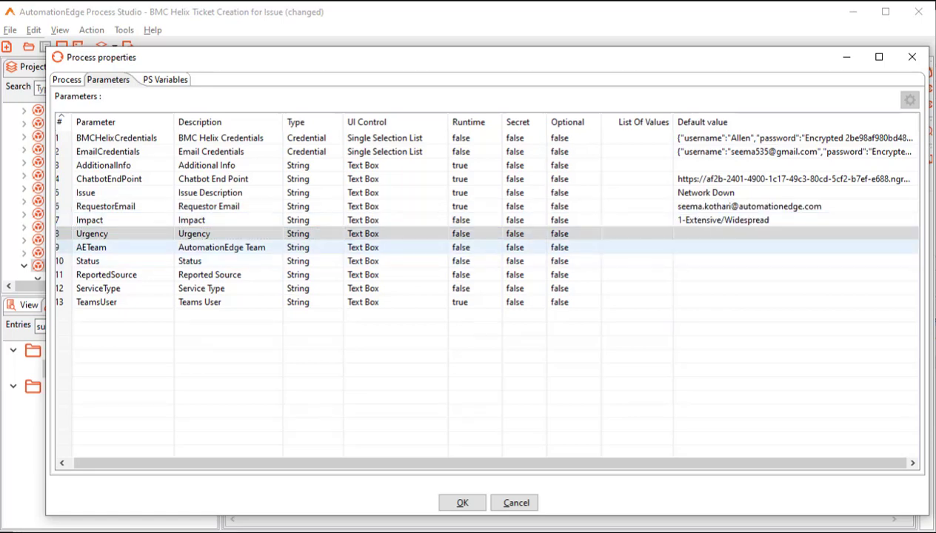
{"action": "left_click", "coordinate": [733, 233]}
{"action": "type", "text": "1-Critical"}
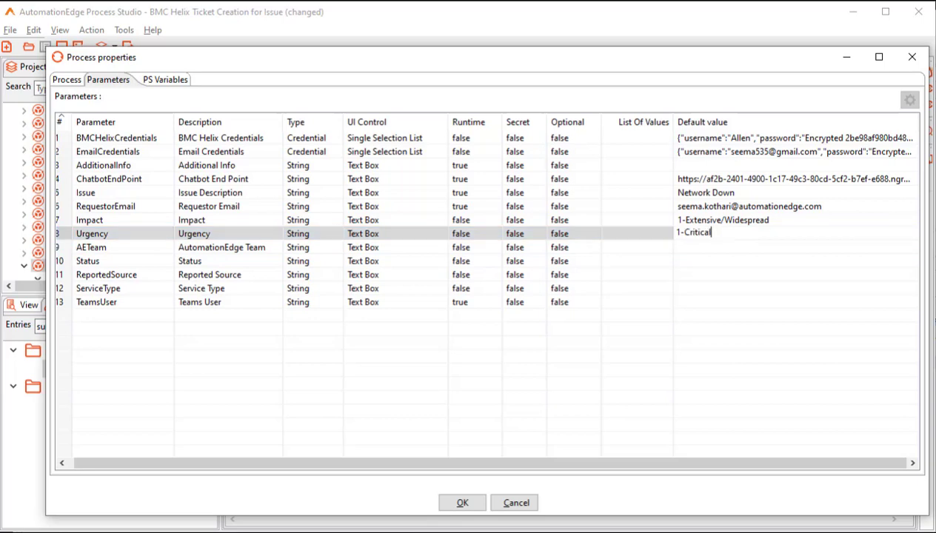
Set the default value of the AETeam parameter to "AutomationEdge Team".
{"action": "key", "text": "Return"}
{"action": "left_click", "coordinate": [220, 247]}
{"action": "key", "text": "ctrl+c"}
{"action": "left_click", "coordinate": [725, 247]}
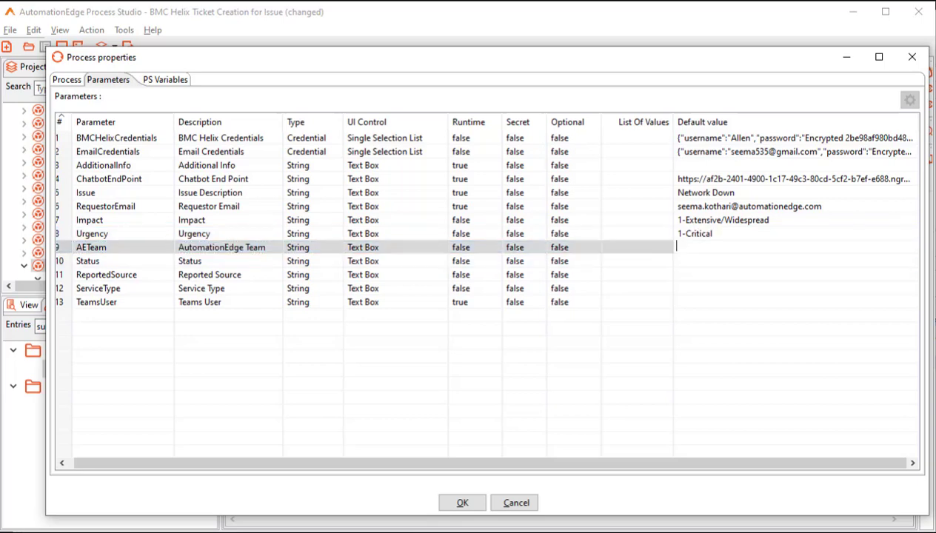
{"action": "key", "text": "ctrl+v"}
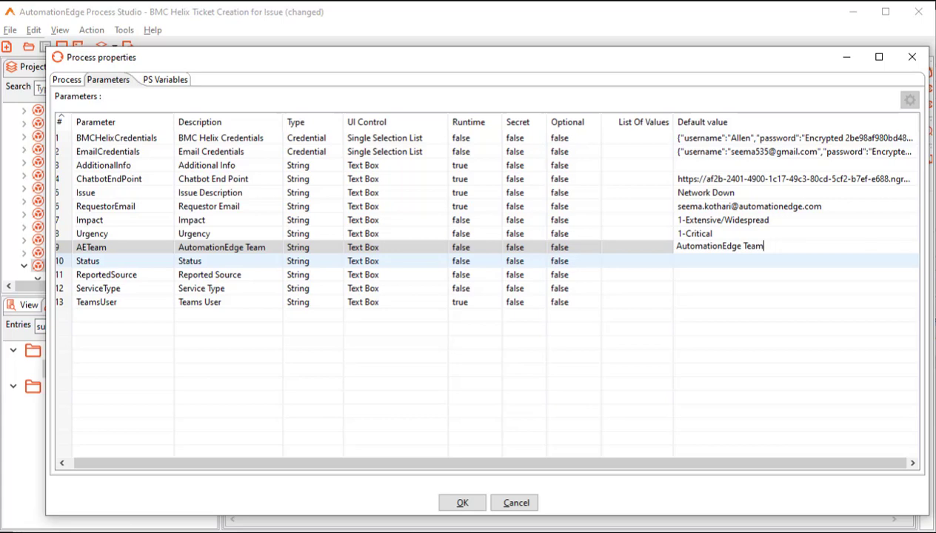
Set the default values of Status to "New" and ReportedSource to "Direct Input".
{"action": "key", "text": "Return"}
{"action": "type", "text": "New"}
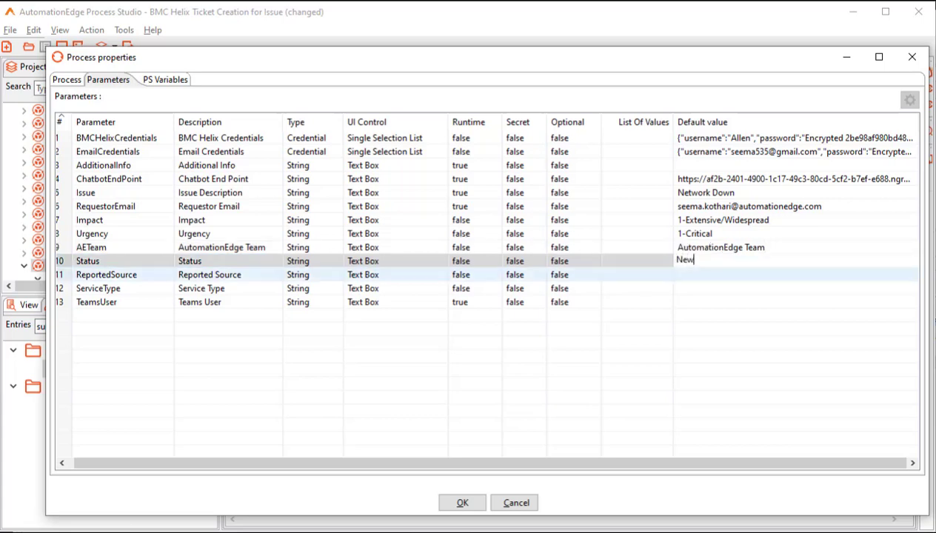
{"action": "key", "text": "Return"}
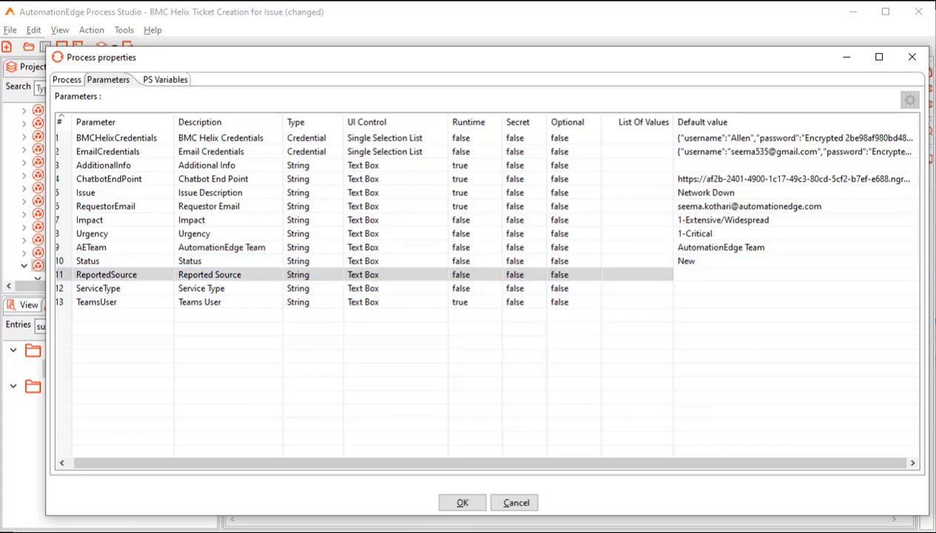
{"action": "key", "text": "ctrl+v"}
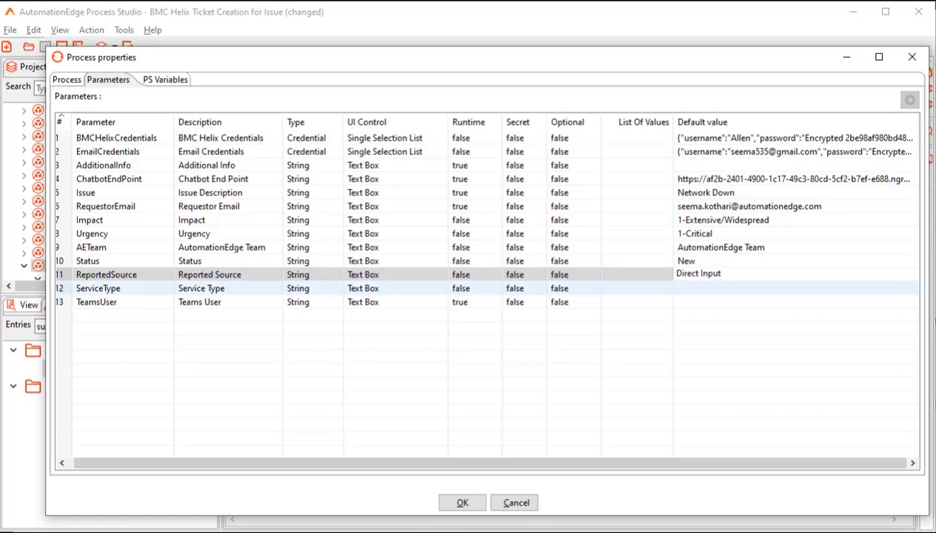
Set the default value of ServiceType to "User Service Restoration" and fill in the Teams user's full name as the TeamsUser default.
{"action": "key", "text": "Return"}
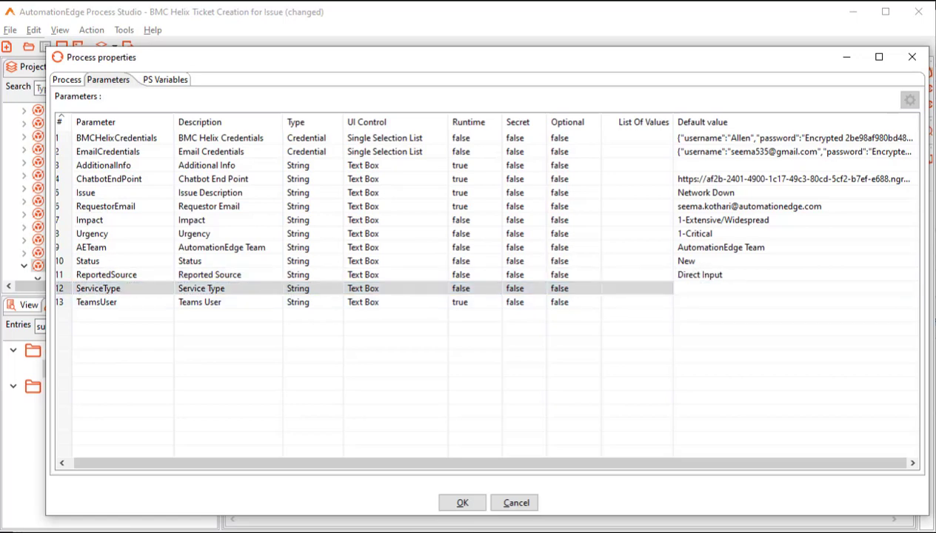
{"action": "key", "text": "ctrl+v"}
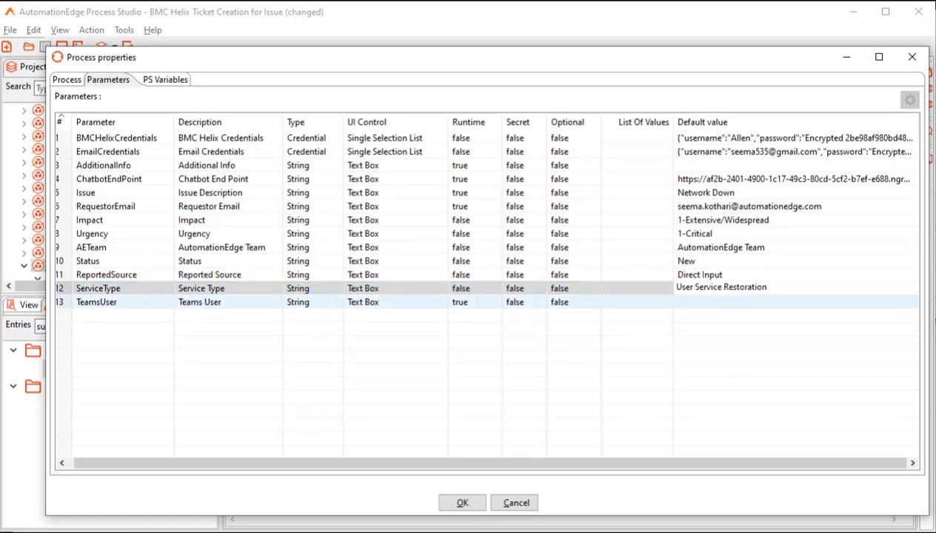
{"action": "key", "text": "Return"}
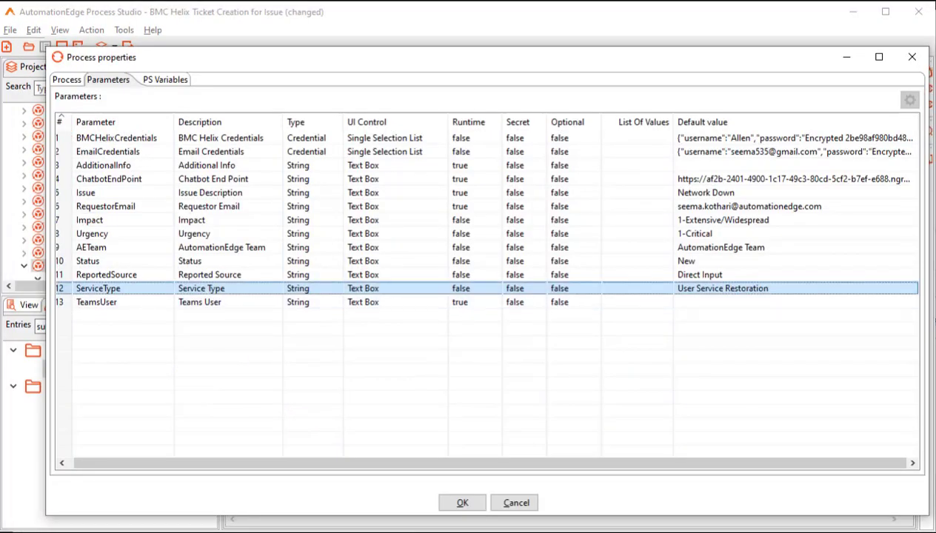
{"action": "key", "text": "Return"}
{"action": "key", "text": "ctrl+v"}
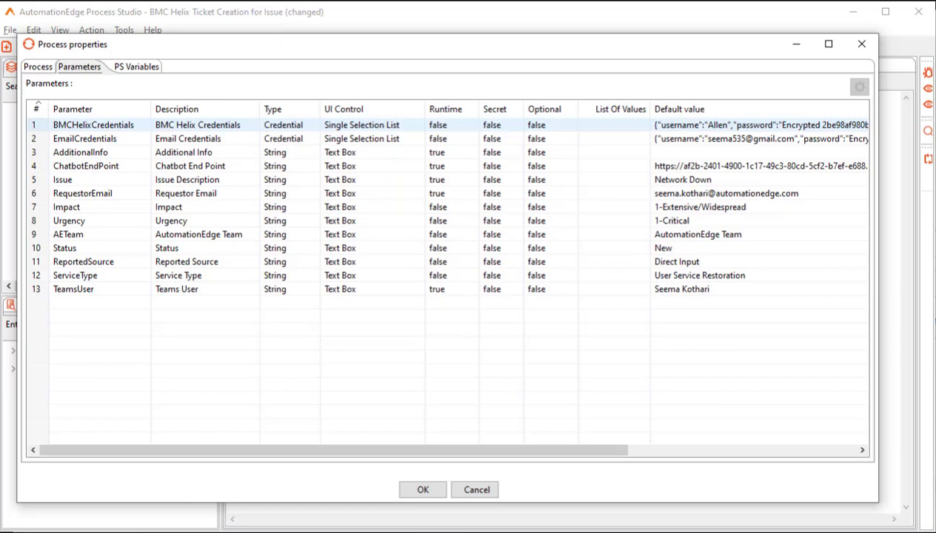
Paste the BMC Helix https base URL as Parameter1 of the BMCHelixCredentials default value and save the process.
{"action": "left_click", "coordinate": [757, 125]}
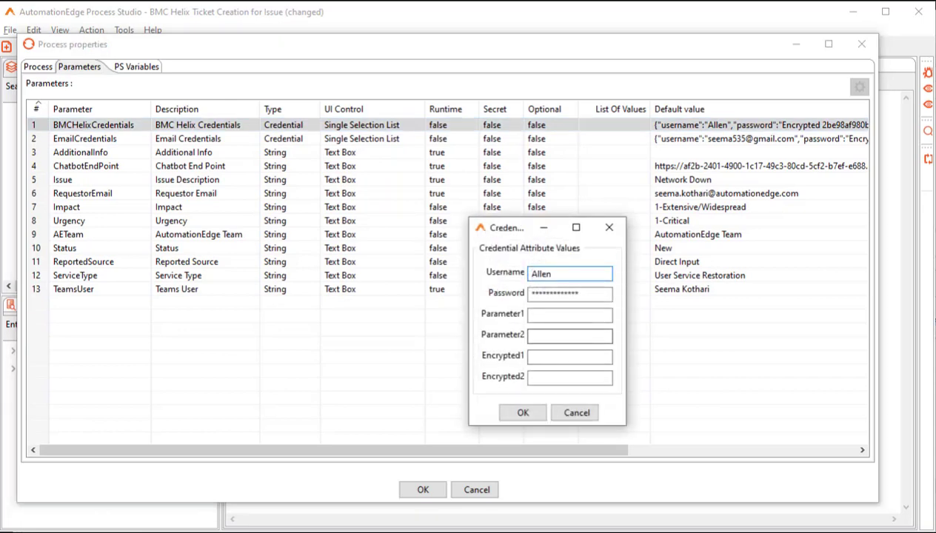
{"action": "left_click", "coordinate": [569, 314]}
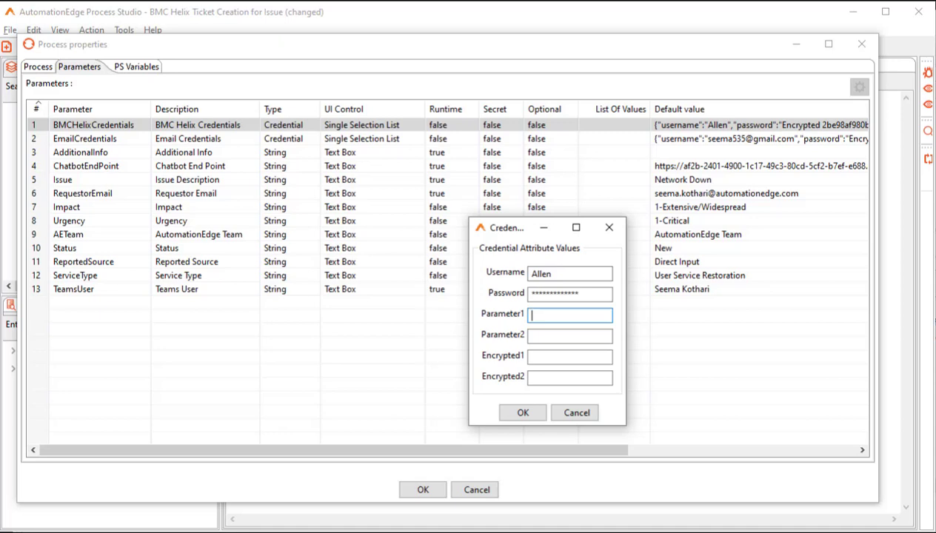
{"action": "key", "text": "ctrl+v"}
{"action": "key", "text": "ctrl+a"}
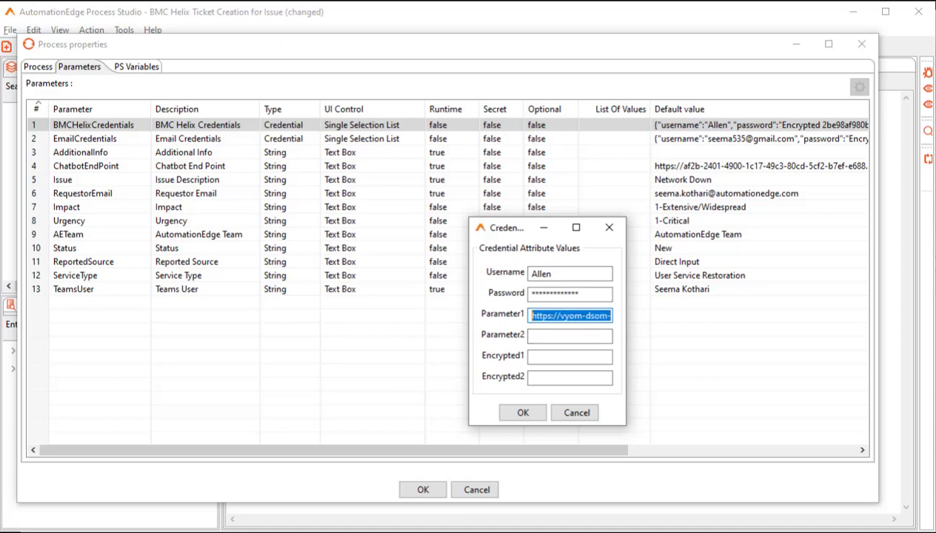
{"action": "left_click", "coordinate": [522, 412]}
{"action": "left_click", "coordinate": [461, 501]}
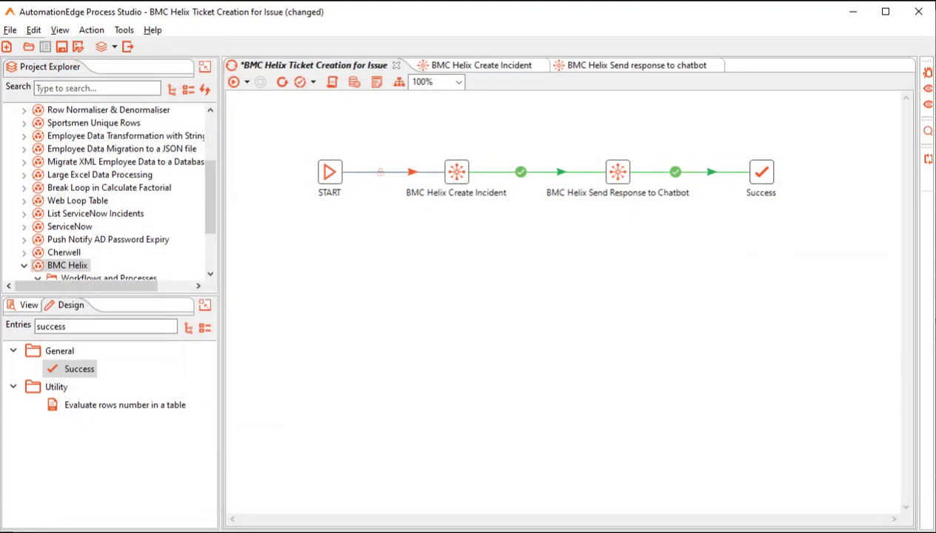
{"action": "key", "text": "ctrl+s"}
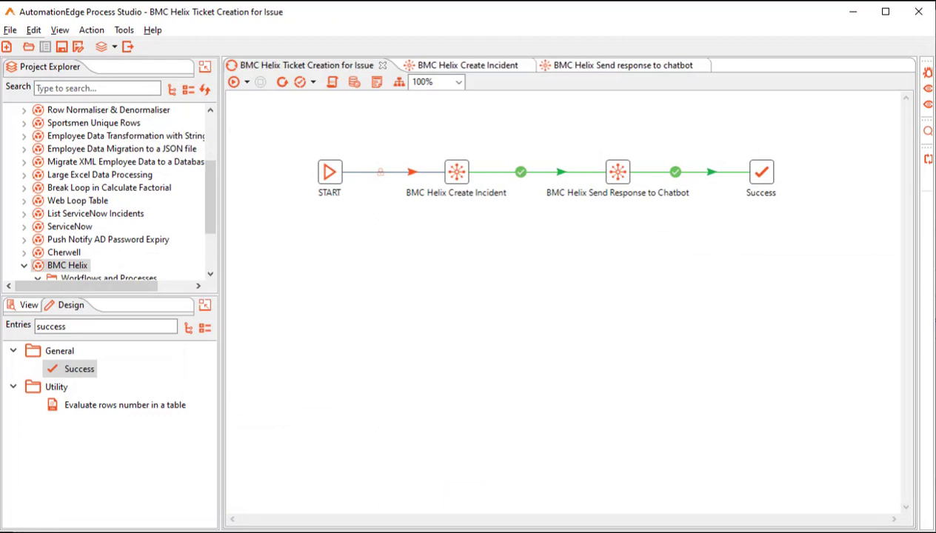
Check the parameters of the BMC Helix Create Incident workflow and load them into its entry in the ticket creation process.
{"action": "left_click", "coordinate": [467, 65]}
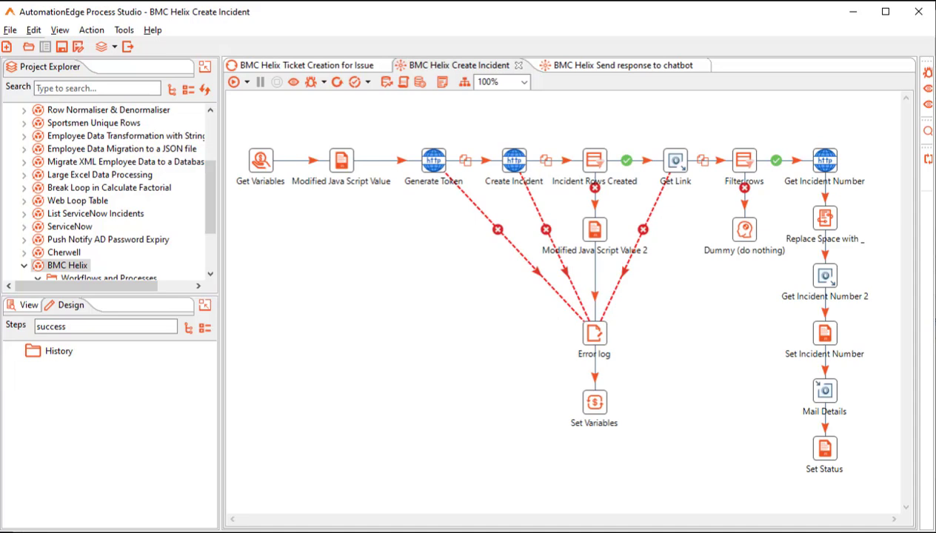
{"action": "key", "text": "ctrl+t"}
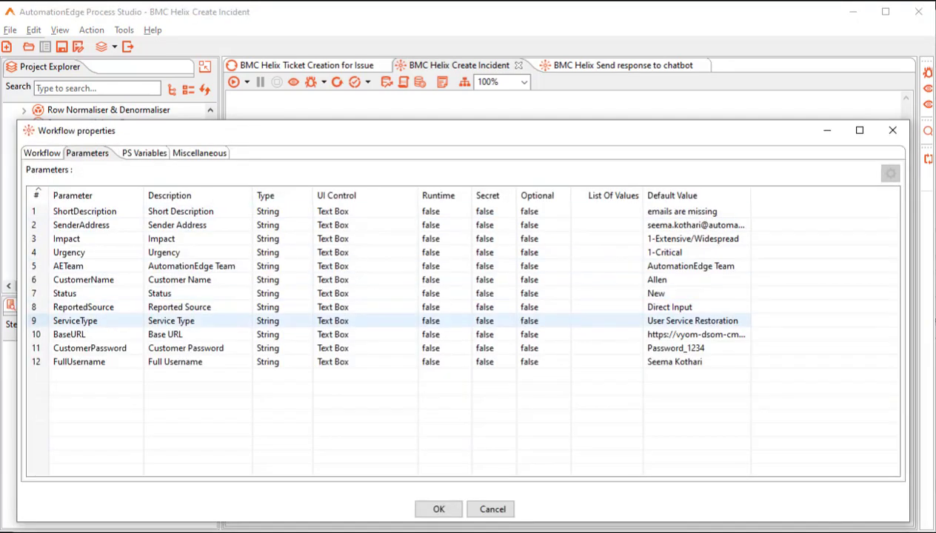
{"action": "key", "text": "Escape"}
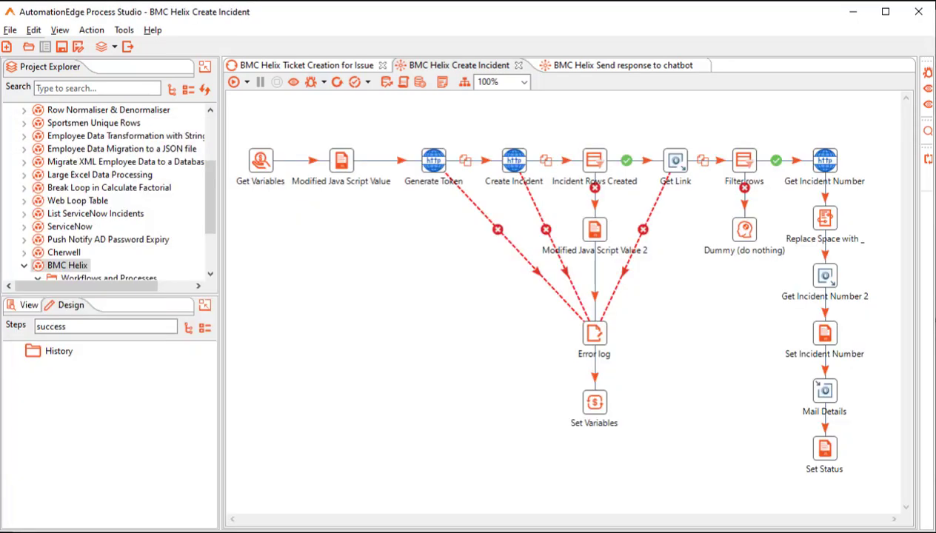
{"action": "left_click", "coordinate": [307, 65]}
{"action": "double_click", "coordinate": [456, 172]}
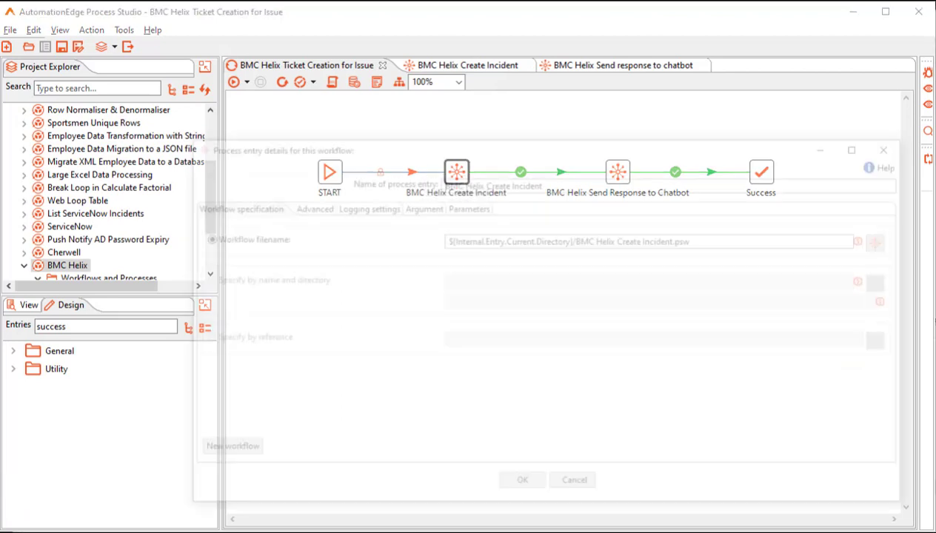
{"action": "left_click", "coordinate": [467, 205]}
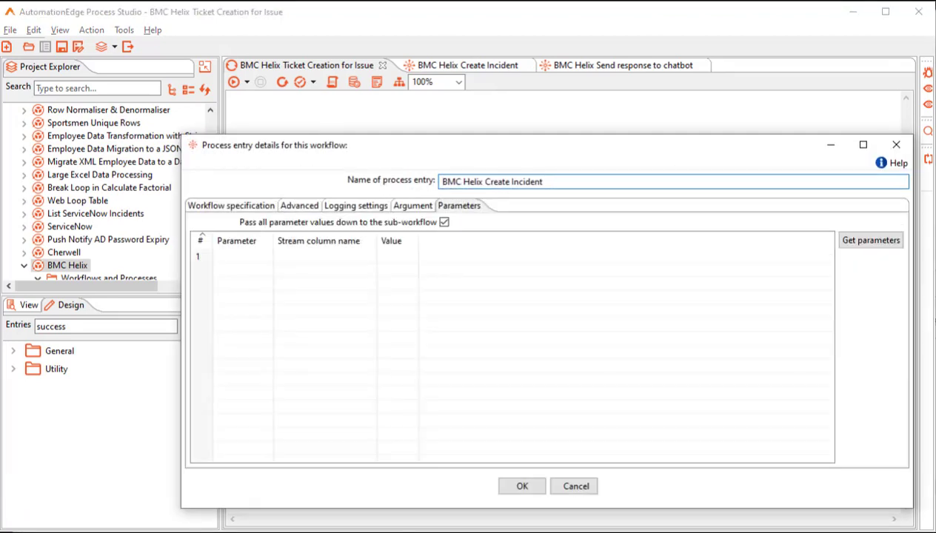
{"action": "left_click", "coordinate": [871, 240]}
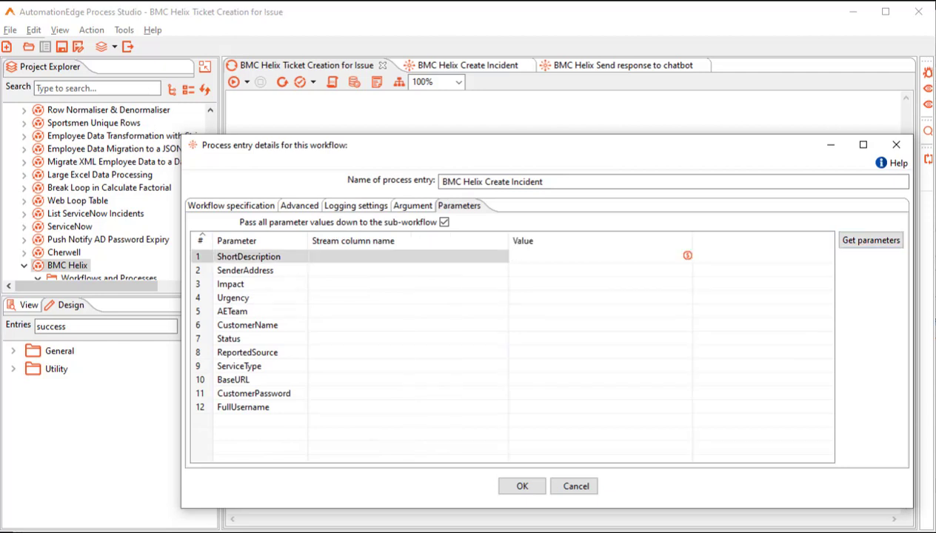
Map ShortDescription to ${Issue} and SenderAddress to ${BMCHelixCredentials.Username} in the Create Incident entry.
{"action": "left_click", "coordinate": [511, 255]}
{"action": "type", "text": "${Issue}"}
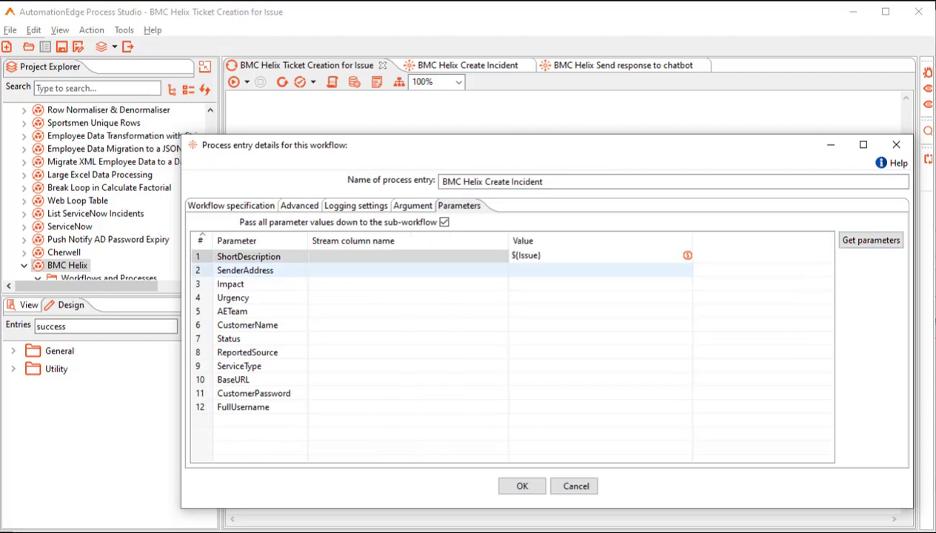
{"action": "key", "text": "Return"}
{"action": "key", "text": "ctrl+space"}
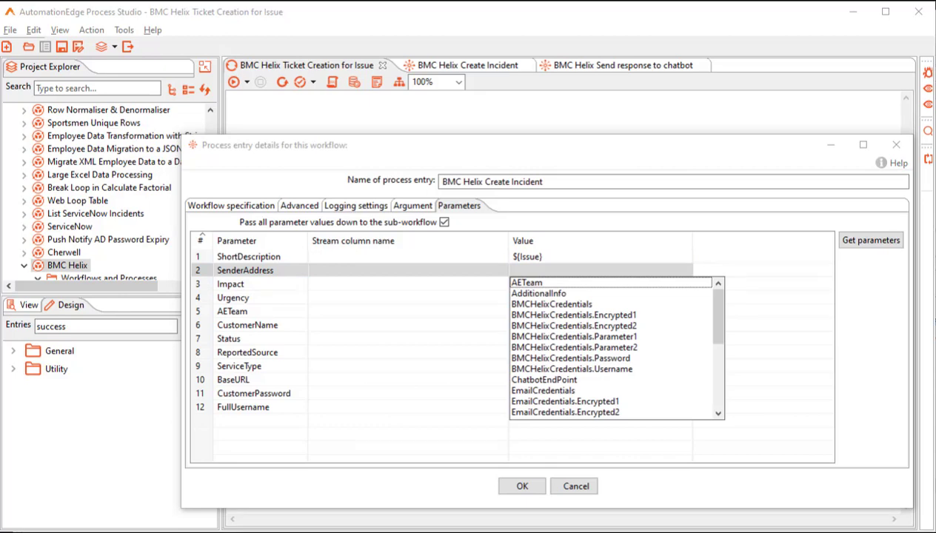
{"action": "key", "text": "Down"}
{"action": "key", "text": "Down"}
{"action": "key", "text": "Down"}
{"action": "key", "text": "Down"}
{"action": "key", "text": "Down"}
{"action": "key", "text": "Down"}
{"action": "key", "text": "Down"}
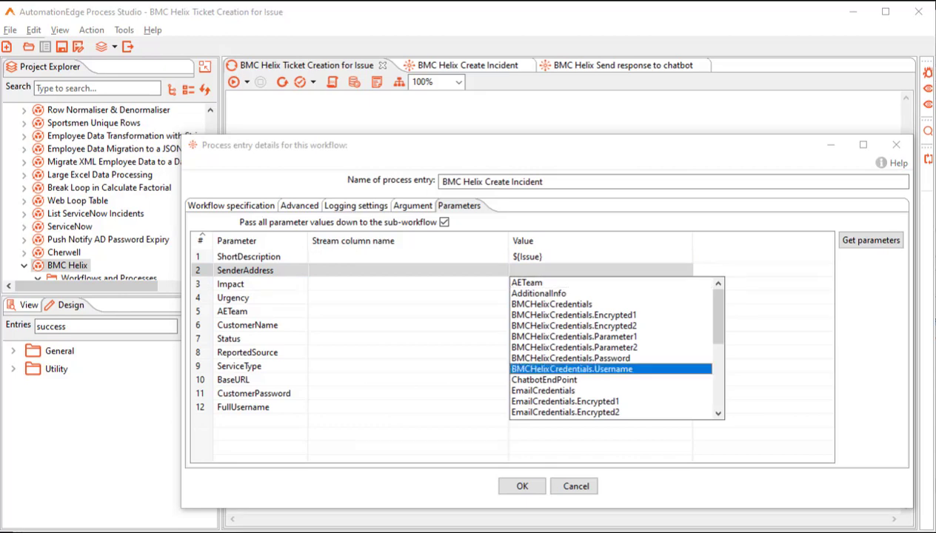
{"action": "key", "text": "Return"}
{"action": "key", "text": "Return"}
Map the Impact parameter to ${Impact} and the Urgency parameter to ${Urgency}.
{"action": "key", "text": "ctrl+space"}
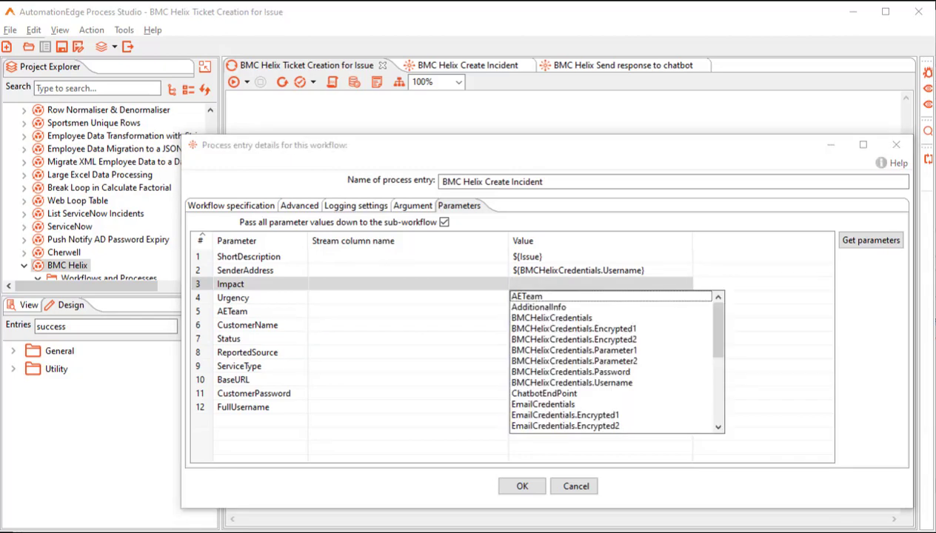
{"action": "key", "text": "Down"}
{"action": "key", "text": "Down"}
{"action": "key", "text": "Down"}
{"action": "key", "text": "Down"}
{"action": "key", "text": "Down"}
{"action": "key", "text": "Down"}
{"action": "key", "text": "Down"}
{"action": "key", "text": "Down"}
{"action": "key", "text": "Down"}
{"action": "key", "text": "Down"}
{"action": "key", "text": "Down"}
{"action": "key", "text": "Down"}
{"action": "key", "text": "Down"}
{"action": "key", "text": "Down"}
{"action": "key", "text": "Down"}
{"action": "key", "text": "Down"}
{"action": "key", "text": "Down"}
{"action": "key", "text": "Return"}
{"action": "key", "text": "Return"}
{"action": "key", "text": "ctrl+space"}
{"action": "key", "text": "Down"}
{"action": "key", "text": "Down"}
{"action": "key", "text": "Down"}
{"action": "key", "text": "Down"}
{"action": "key", "text": "Down"}
{"action": "key", "text": "Down"}
{"action": "key", "text": "Down"}
{"action": "key", "text": "Down"}
{"action": "key", "text": "Down"}
{"action": "key", "text": "Down"}
{"action": "key", "text": "Down"}
{"action": "key", "text": "Down"}
{"action": "key", "text": "Down"}
{"action": "key", "text": "Down"}
{"action": "key", "text": "Down"}
{"action": "key", "text": "Down"}
{"action": "key", "text": "Down"}
{"action": "key", "text": "Down"}
{"action": "key", "text": "Down"}
{"action": "key", "text": "Down"}
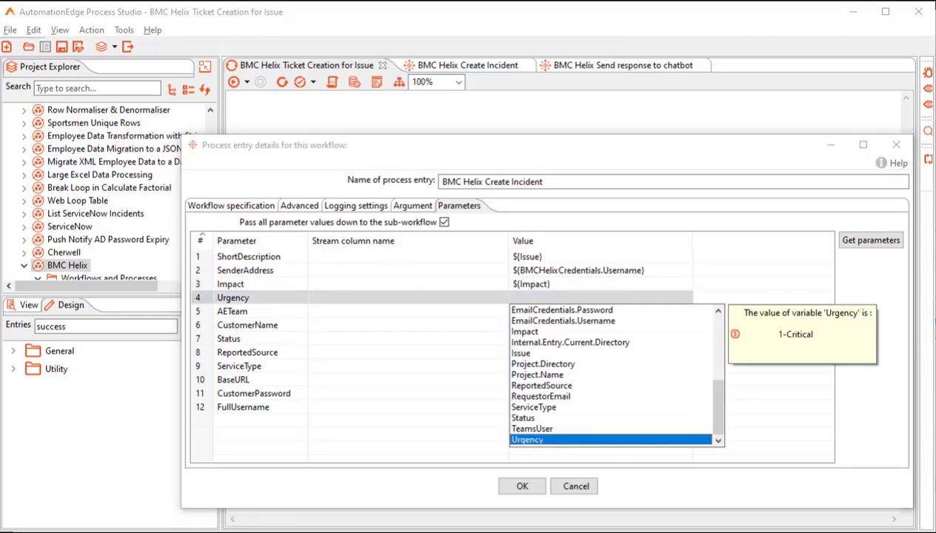
{"action": "key", "text": "Return"}
{"action": "key", "text": "Return"}
Map AETeam to ${AETeam} and CustomerName to ${BMCHelixCredentials.Username}.
{"action": "key", "text": "ctrl+space"}
{"action": "key", "text": "Return"}
{"action": "key", "text": "Return"}
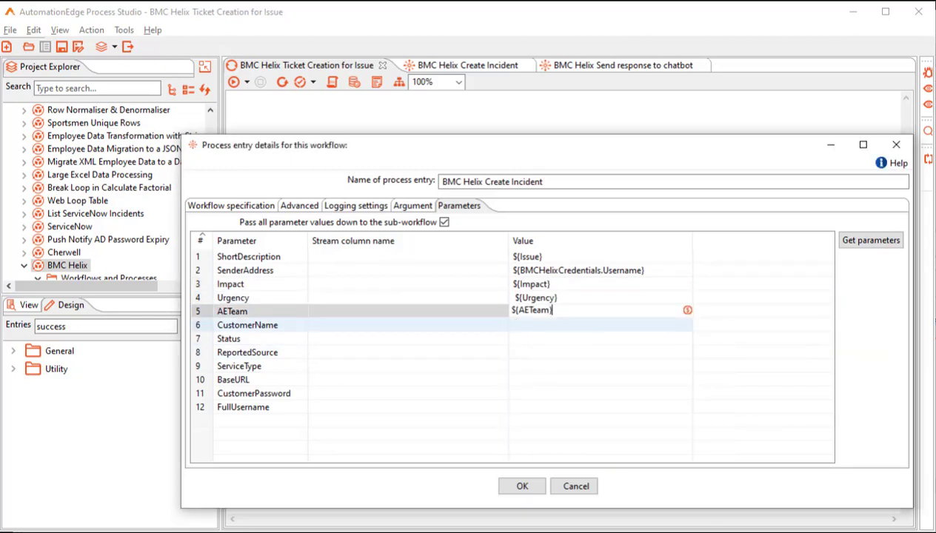
{"action": "key", "text": "ctrl+space"}
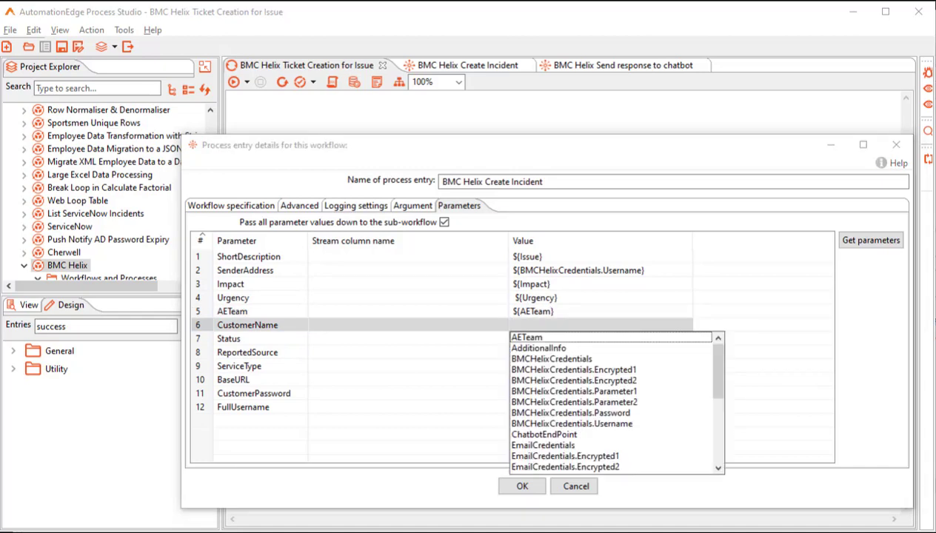
{"action": "key", "text": "Down"}
{"action": "key", "text": "Down"}
{"action": "key", "text": "Down"}
{"action": "key", "text": "Down"}
{"action": "key", "text": "Down"}
{"action": "key", "text": "Down"}
{"action": "key", "text": "Down"}
{"action": "key", "text": "Down"}
{"action": "key", "text": "Return"}
{"action": "key", "text": "Return"}
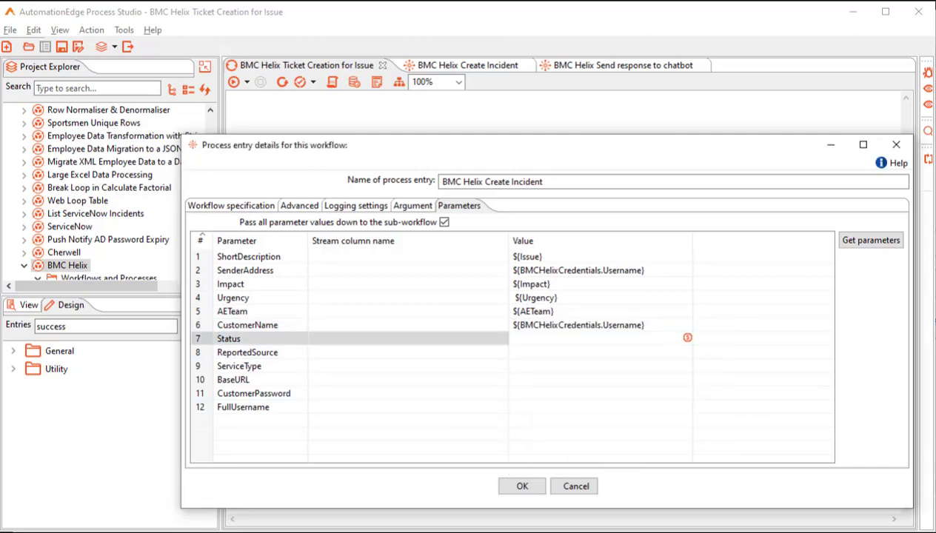
Map the Status parameter to ${Status} and the ReportedSource parameter to ${ReportedSource}.
{"action": "key", "text": "ctrl+space"}
{"action": "key", "text": "Down"}
{"action": "key", "text": "Down"}
{"action": "key", "text": "Down"}
{"action": "key", "text": "Down"}
{"action": "key", "text": "Down"}
{"action": "key", "text": "Down"}
{"action": "key", "text": "Down"}
{"action": "key", "text": "Down"}
{"action": "key", "text": "Down"}
{"action": "key", "text": "Down"}
{"action": "key", "text": "Down"}
{"action": "key", "text": "Down"}
{"action": "key", "text": "Down"}
{"action": "key", "text": "Down"}
{"action": "key", "text": "Down"}
{"action": "key", "text": "Down"}
{"action": "key", "text": "Down"}
{"action": "key", "text": "Down"}
{"action": "key", "text": "Down"}
{"action": "key", "text": "Down"}
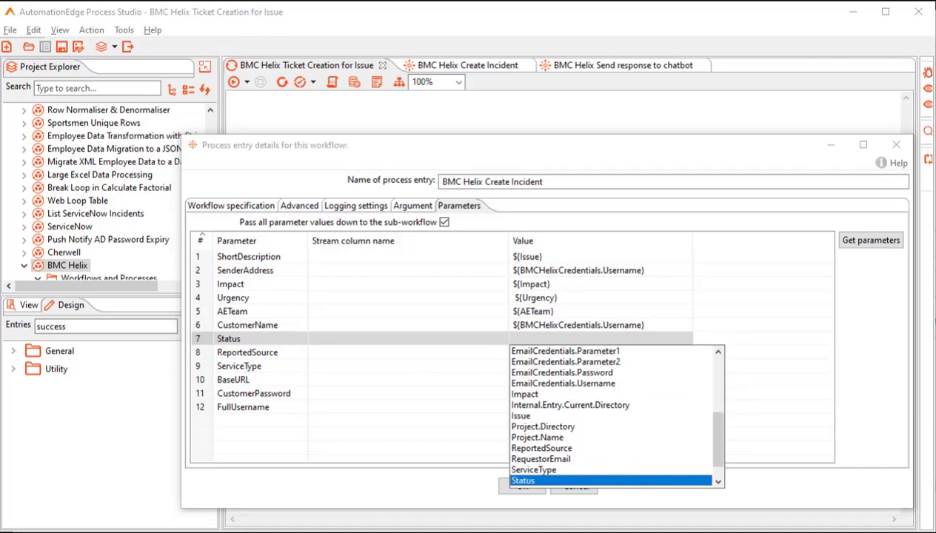
{"action": "key", "text": "Return"}
{"action": "key", "text": "Return"}
{"action": "key", "text": "ctrl+space"}
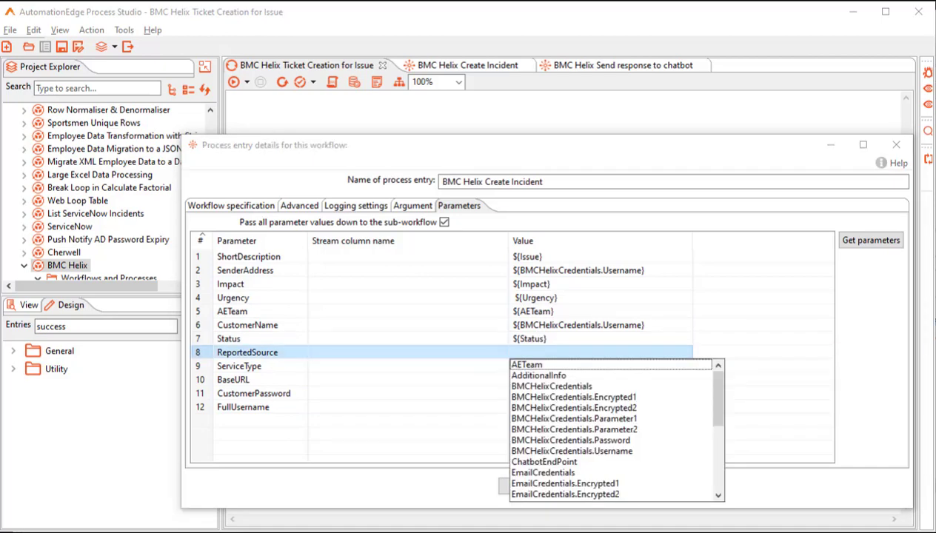
{"action": "key", "text": "Down"}
{"action": "key", "text": "Down"}
{"action": "key", "text": "Down"}
{"action": "key", "text": "Down"}
{"action": "key", "text": "Down"}
{"action": "key", "text": "Down"}
{"action": "key", "text": "Down"}
{"action": "key", "text": "Down"}
{"action": "key", "text": "Down"}
{"action": "key", "text": "Down"}
{"action": "key", "text": "Down"}
{"action": "key", "text": "Down"}
{"action": "key", "text": "Down"}
{"action": "key", "text": "Down"}
{"action": "key", "text": "Down"}
{"action": "key", "text": "Down"}
{"action": "key", "text": "Down"}
{"action": "key", "text": "Down"}
{"action": "key", "text": "Down"}
{"action": "key", "text": "Down"}
{"action": "key", "text": "Return"}
{"action": "key", "text": "Return"}
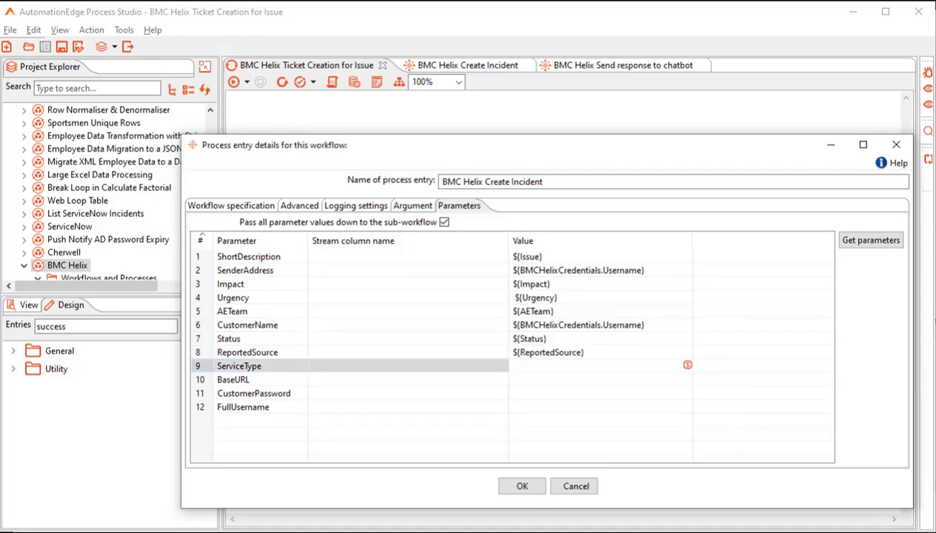
Map ServiceType to ${ServiceType} and BaseURL to ${BMCHelixCredentials.Parameter1}.
{"action": "type", "text": "${ServiceType}"}
{"action": "left_click", "coordinate": [563, 378]}
{"action": "key", "text": "ctrl+space"}
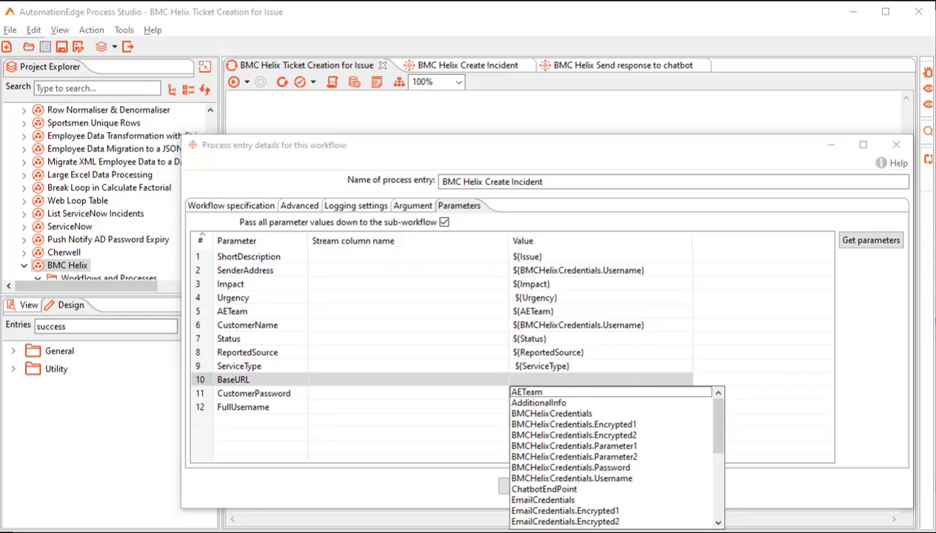
{"action": "key", "text": "Down"}
{"action": "key", "text": "Down"}
{"action": "key", "text": "Down"}
{"action": "key", "text": "Down"}
{"action": "key", "text": "Down"}
{"action": "key", "text": "Return"}
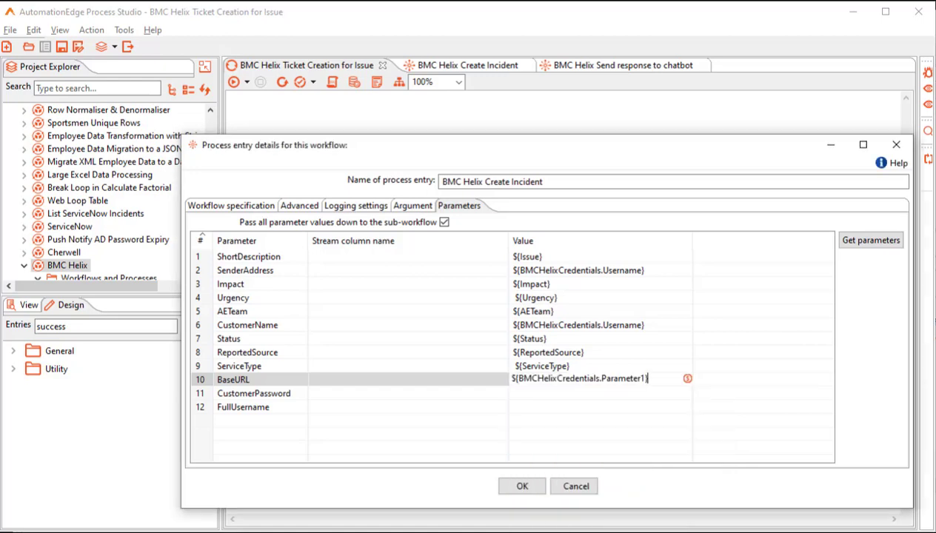
Map the CustomerPassword parameter to the ${BMCHelixCredentials.Password} variable.
{"action": "key", "text": "ctrl+space"}
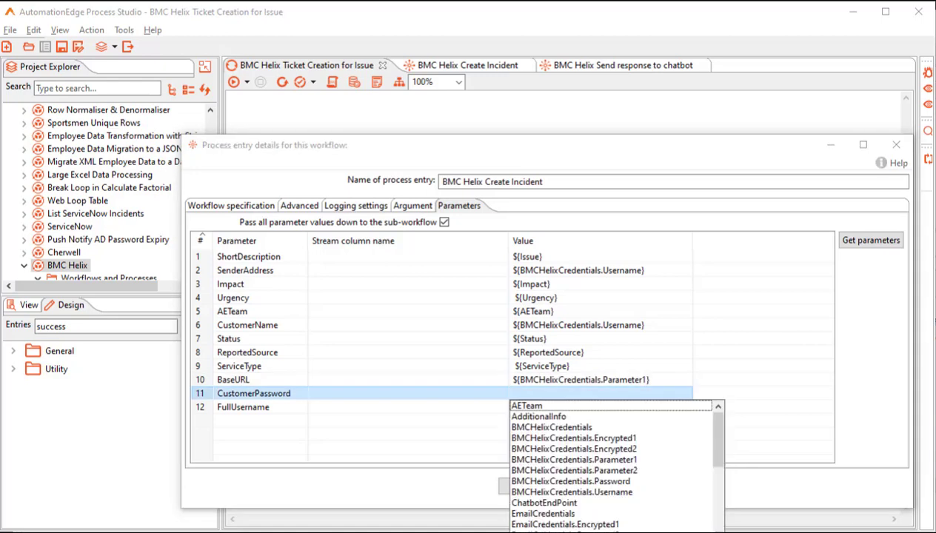
{"action": "key", "text": "Down"}
{"action": "key", "text": "Down"}
{"action": "key", "text": "Down"}
{"action": "key", "text": "Down"}
{"action": "key", "text": "Down"}
{"action": "key", "text": "Down"}
{"action": "key", "text": "Down"}
{"action": "key", "text": "Return"}
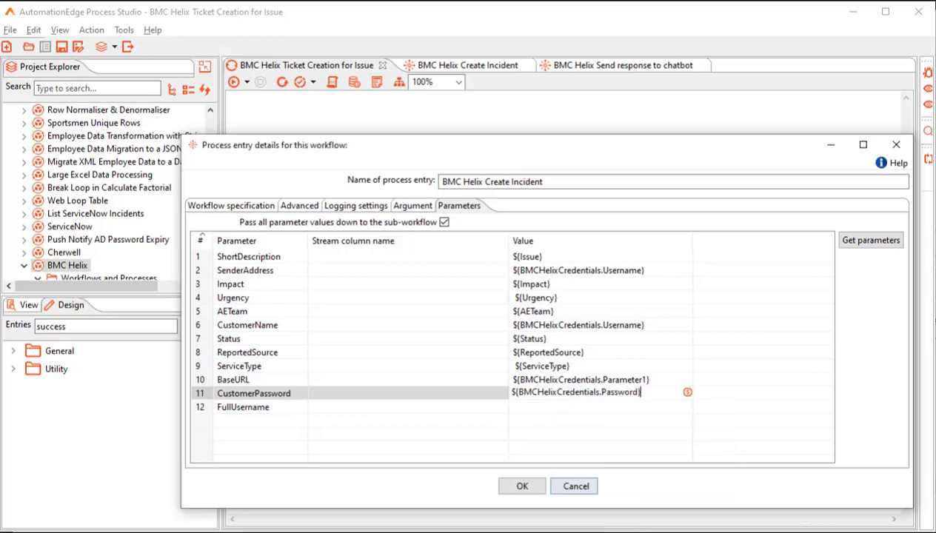
Map the FullUsername parameter to the TeamsUser variable and accept the BMC Helix Create Incident entry details.
{"action": "key", "text": "Return"}
{"action": "key", "text": "ctrl+space"}
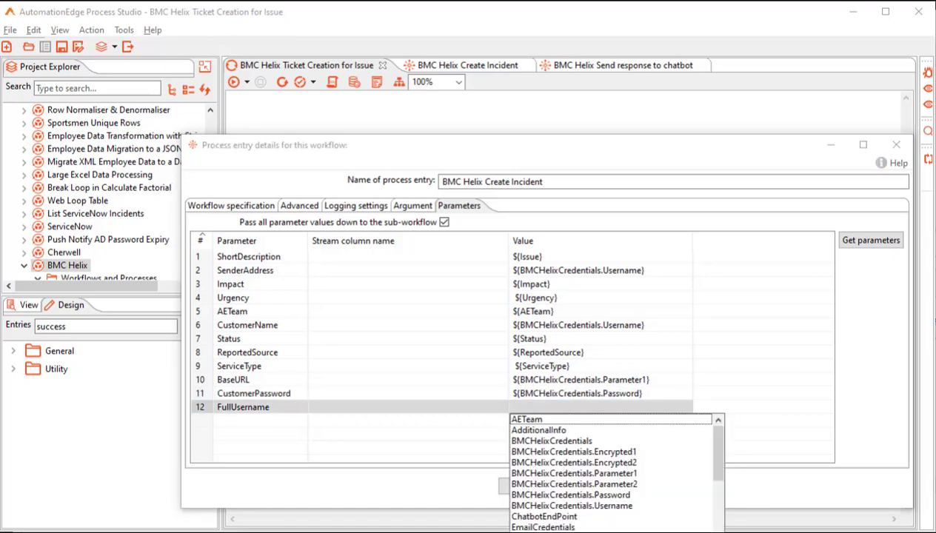
{"action": "key", "text": "End"}
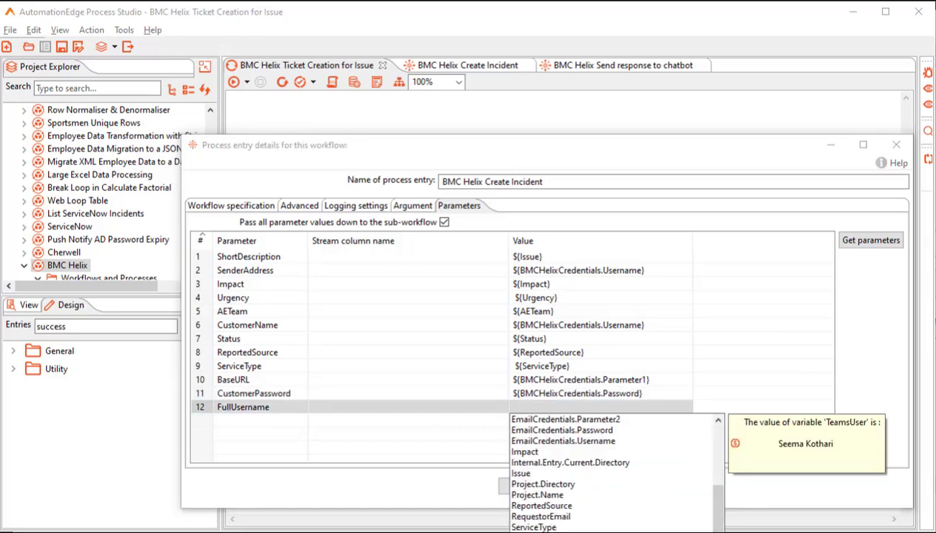
{"action": "key", "text": "Return"}
{"action": "key", "text": "Return"}
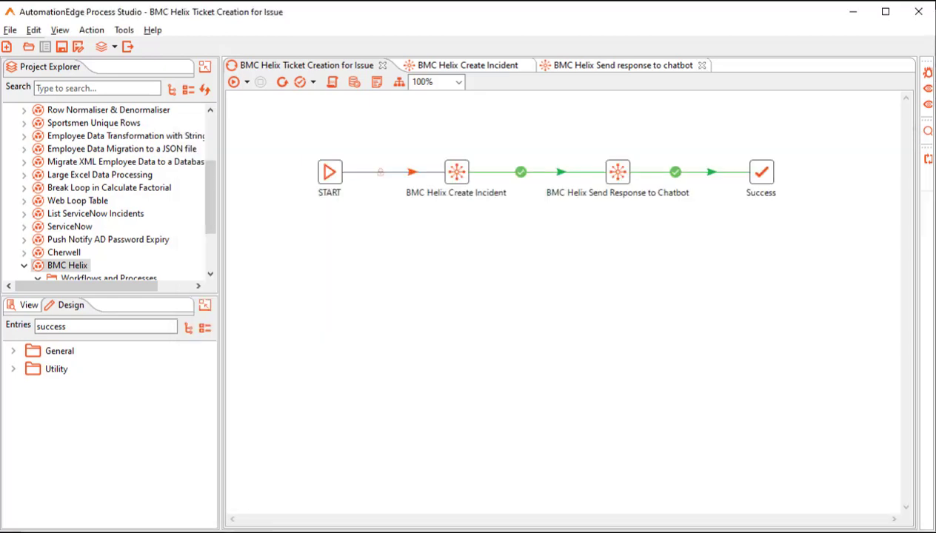
Bring up the BMC Helix Send response to chatbot workflow and filter its available steps by Generate.
{"action": "left_click", "coordinate": [462, 66]}
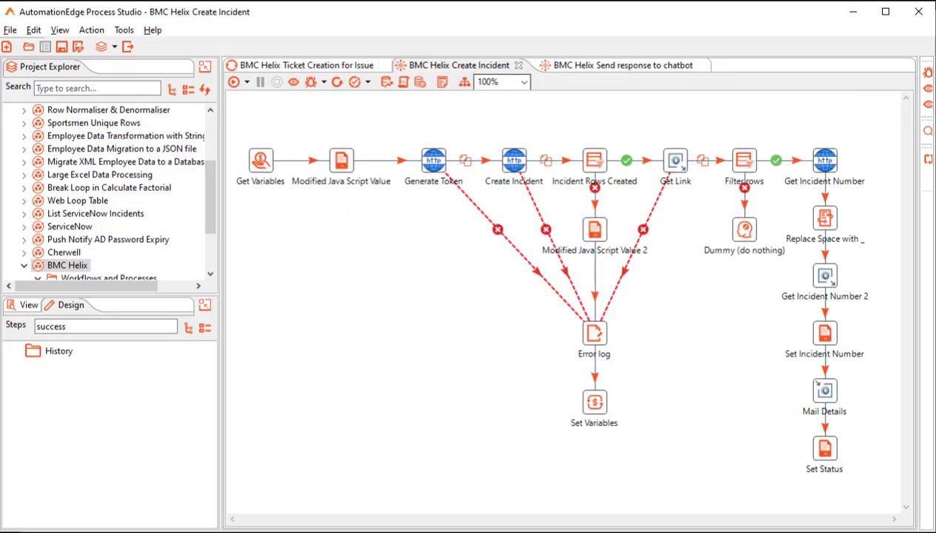
{"action": "left_click", "coordinate": [614, 65]}
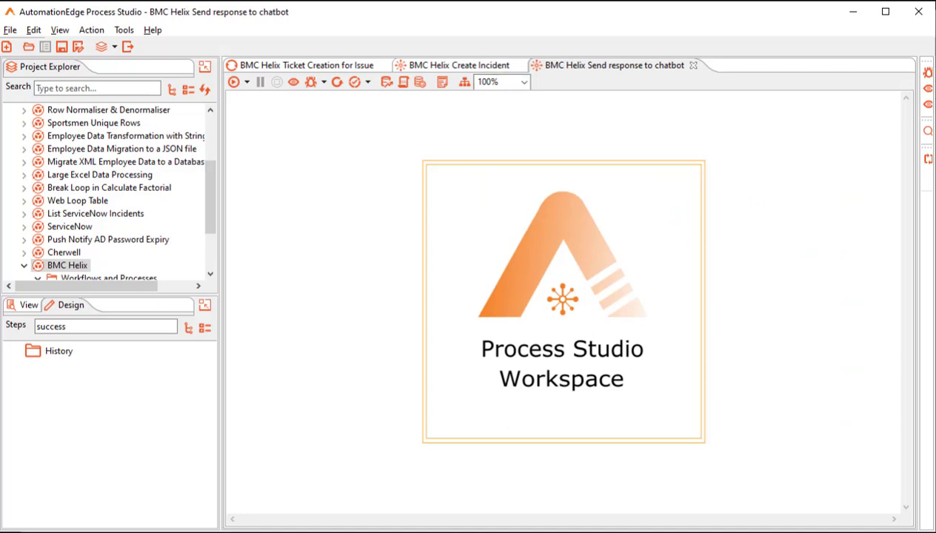
{"action": "type", "text": "Generate"}
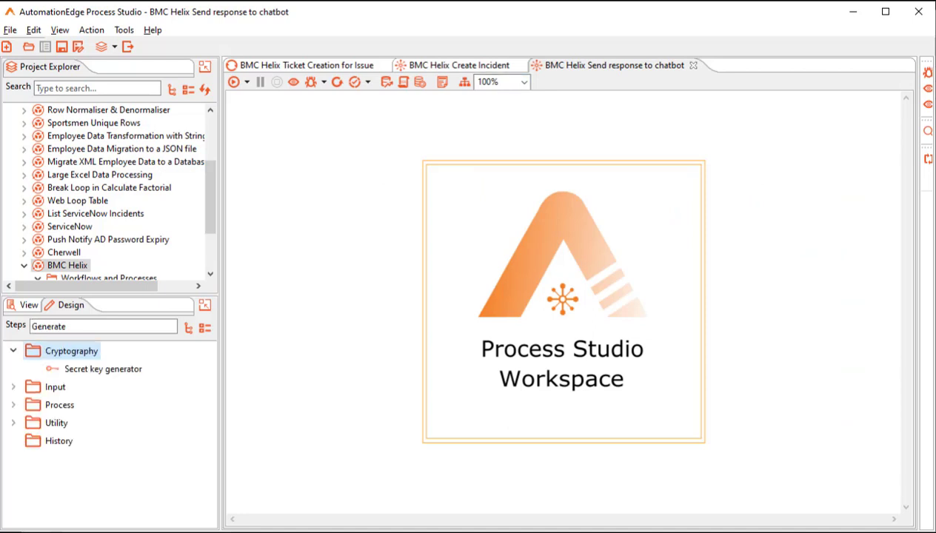
Add the parameters ChatbotURL, AdditionalInfo and ShortDescription to the properties of the BMC Helix Send response to chatbot workflow.
{"action": "double_click", "coordinate": [563, 299]}
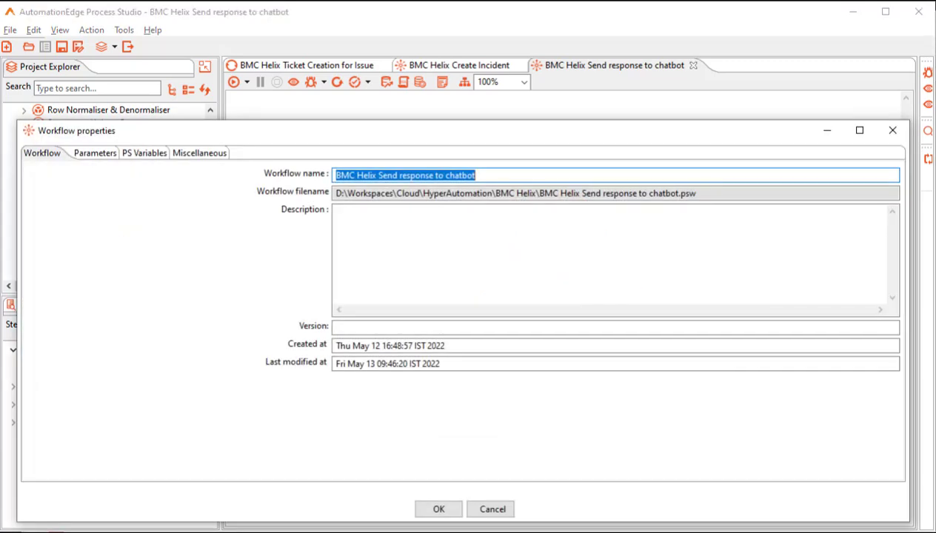
{"action": "left_click", "coordinate": [95, 153]}
{"action": "left_click", "coordinate": [117, 211]}
{"action": "type", "text": "ChatbotURL"}
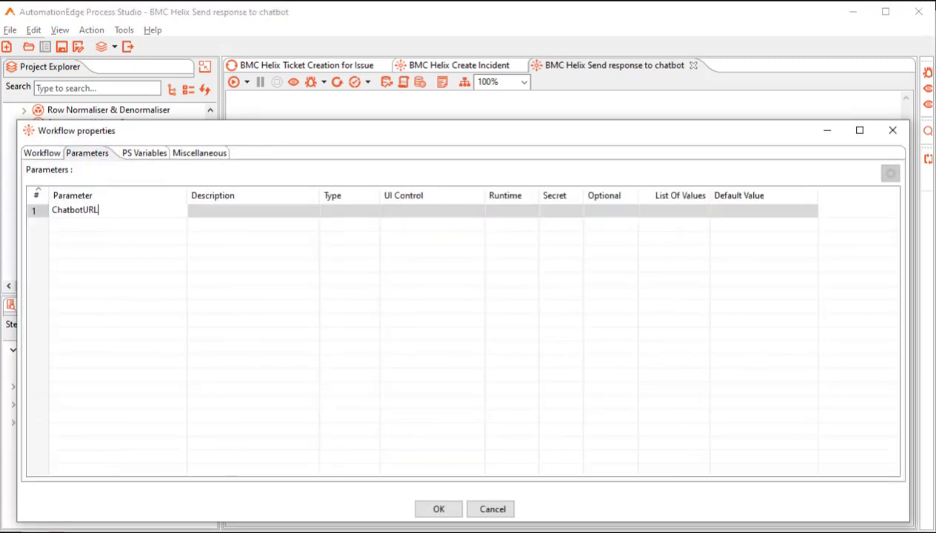
{"action": "key", "text": "Return"}
{"action": "type", "text": "AdditionalI"}
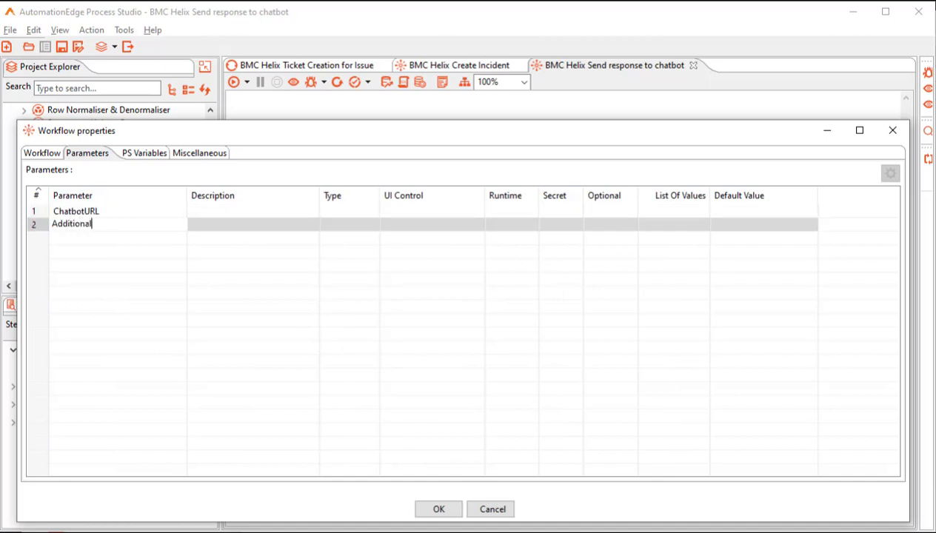
{"action": "type", "text": "nfo"}
{"action": "key", "text": "Return"}
{"action": "type", "text": "ShortDescription"}
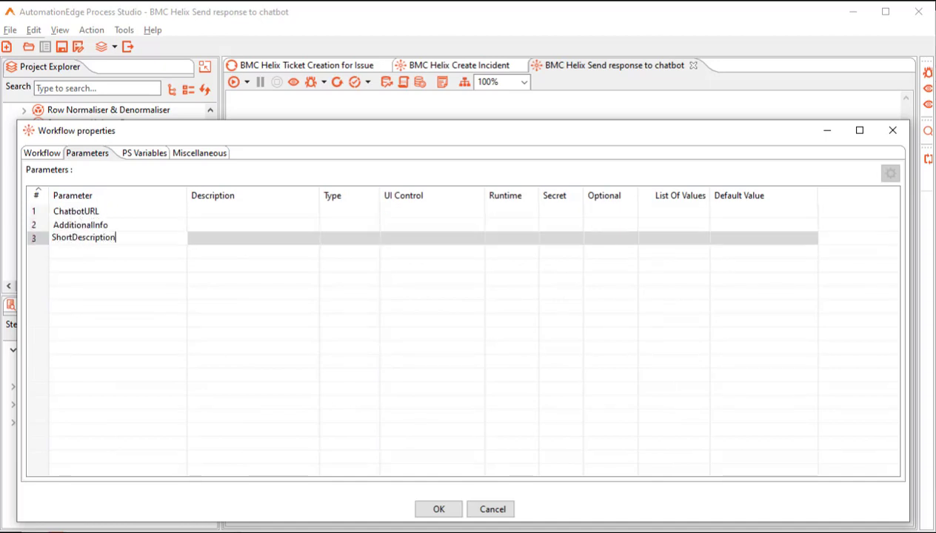
Add the workflow parameters Sender Address, AETeam and successMsg.
{"action": "key", "text": "Return"}
{"action": "type", "text": "Sender Address"}
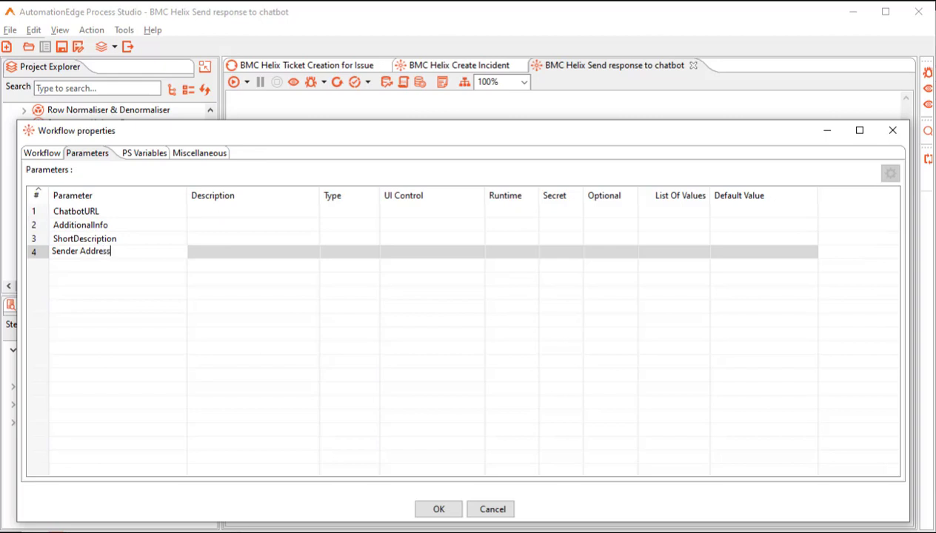
{"action": "key", "text": "Return"}
{"action": "type", "text": "AETeam"}
{"action": "key", "text": "Return"}
{"action": "type", "text": "successM"}
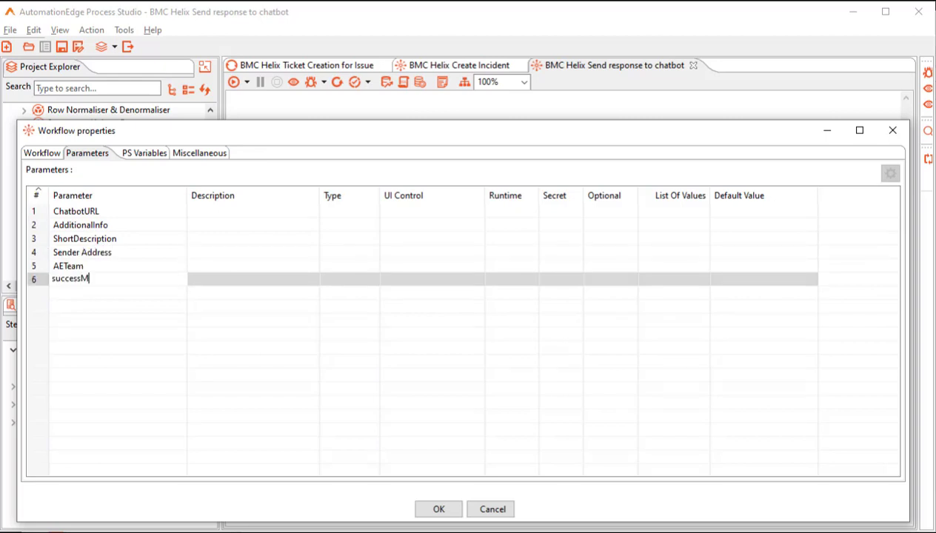
{"action": "type", "text": "sg"}
Add the workflow parameters errrorMsg, aeStatus, recordNo and TicketInfo.
{"action": "key", "text": "Return"}
{"action": "type", "text": "errrorMsg"}
{"action": "key", "text": "Return"}
{"action": "type", "text": "aeStatus"}
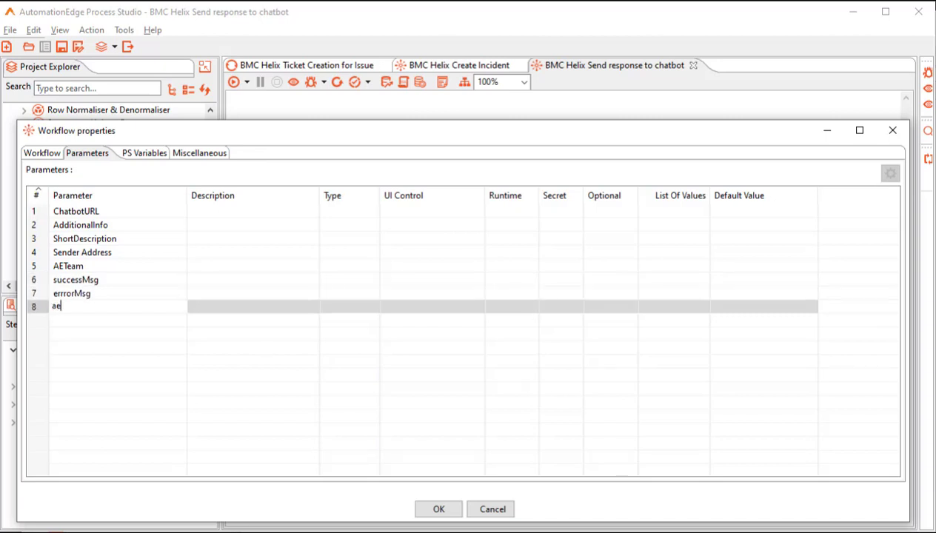
{"action": "key", "text": "Return"}
{"action": "type", "text": "recordNo"}
{"action": "key", "text": "Return"}
{"action": "type", "text": "TicketInfo"}
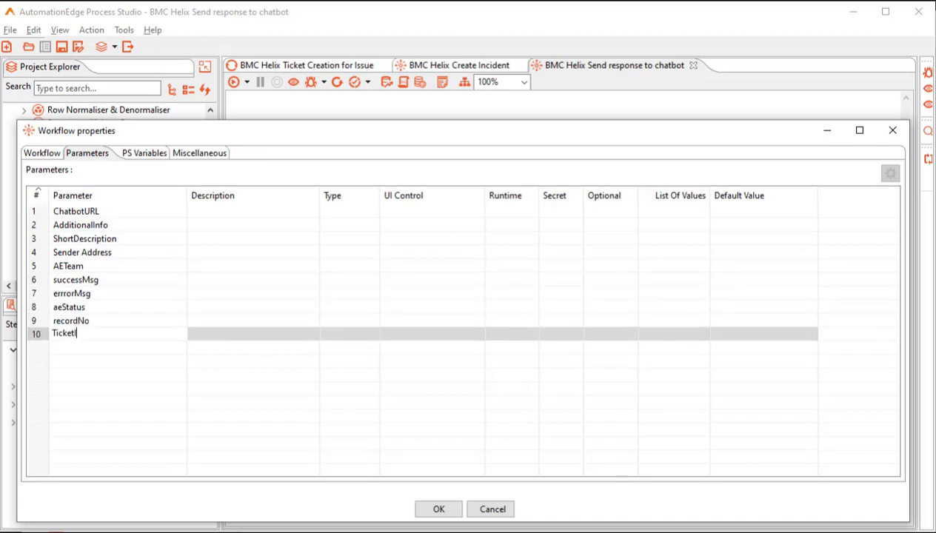
Fill in the descriptions of all ten parameters with their readable names, from Chatbot URL to Ticket Info.
{"action": "left_click", "coordinate": [222, 210]}
{"action": "type", "text": "Chatbot URL"}
{"action": "key", "text": "Return"}
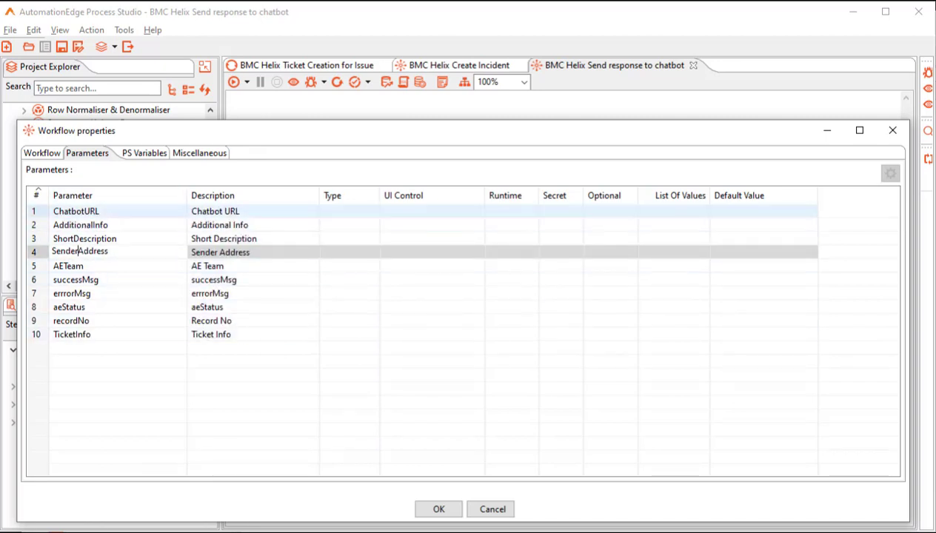
Correct the fourth parameter's name to SenderAddress without a space, accept the workflow properties and save the workflow.
{"action": "left_click", "coordinate": [222, 252]}
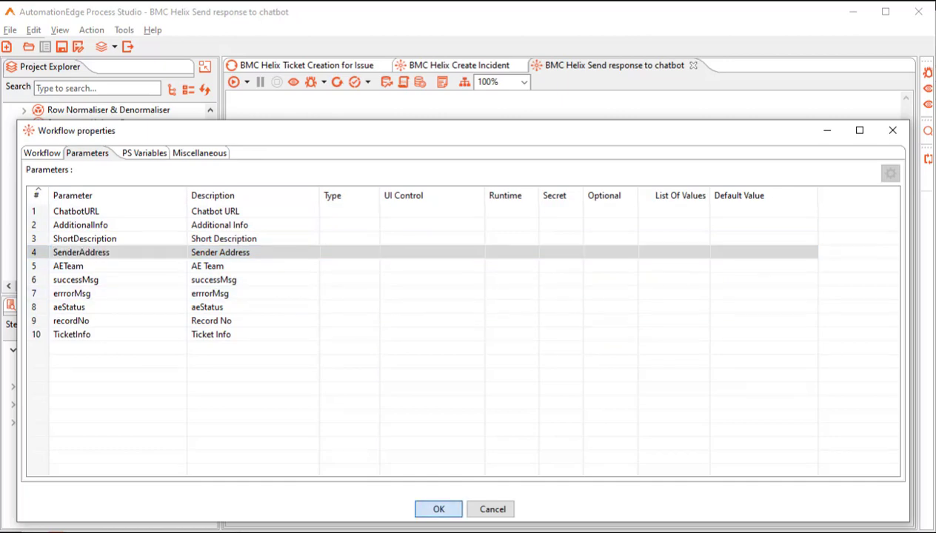
{"action": "left_click", "coordinate": [438, 509]}
{"action": "key", "text": "ctrl+s"}
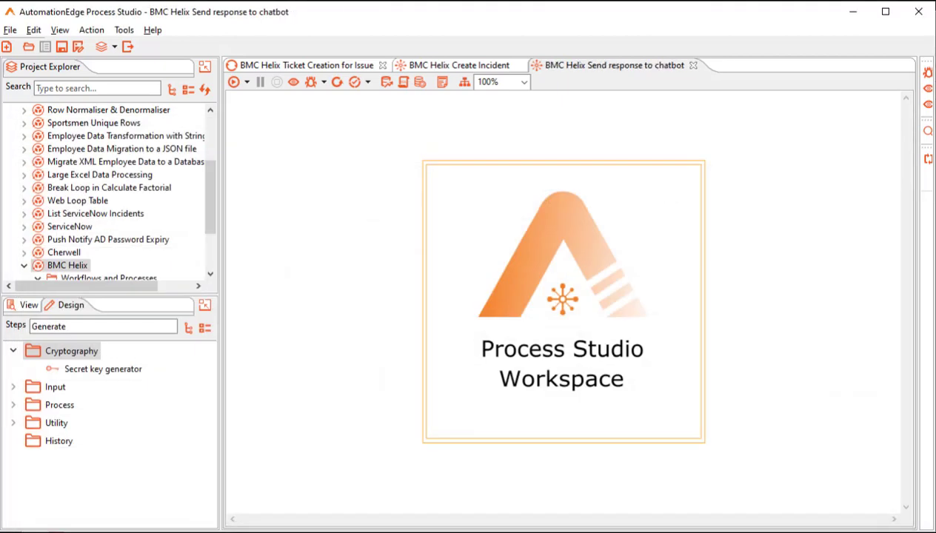
Load the sub-workflow's parameters into the BMC Helix Send Response to Chatbot entry of the ticket creation process.
{"action": "left_click", "coordinate": [306, 65]}
{"action": "mouse_move", "coordinate": [617, 172]}
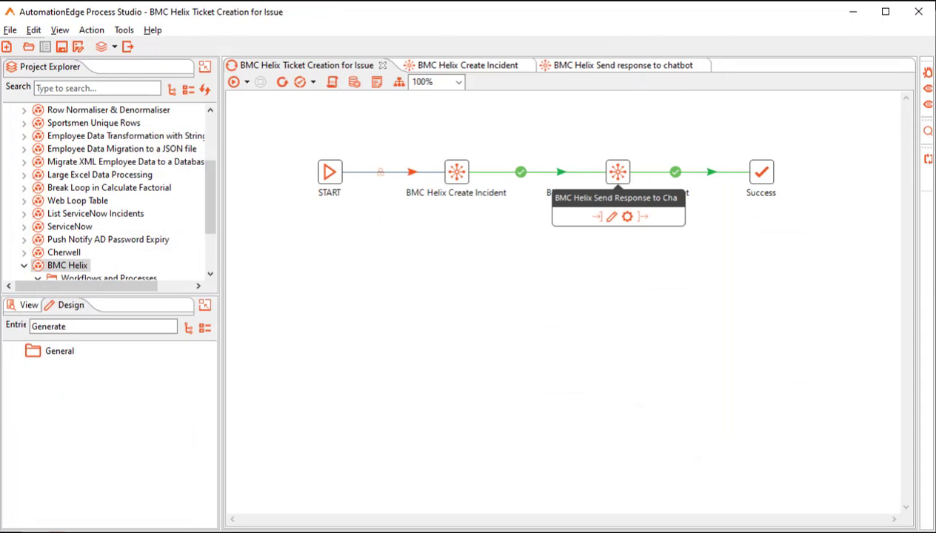
{"action": "left_click", "coordinate": [611, 216]}
{"action": "left_click", "coordinate": [459, 205]}
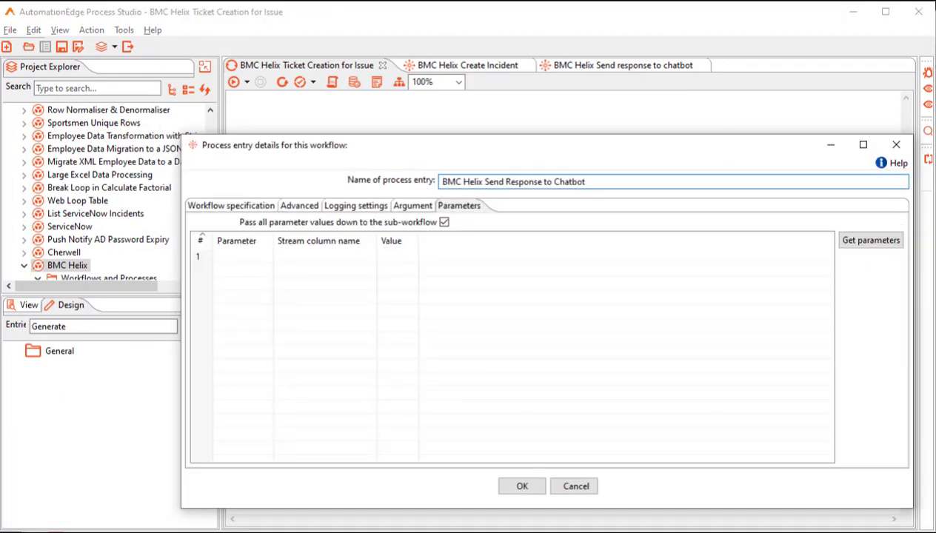
{"action": "left_click", "coordinate": [870, 239]}
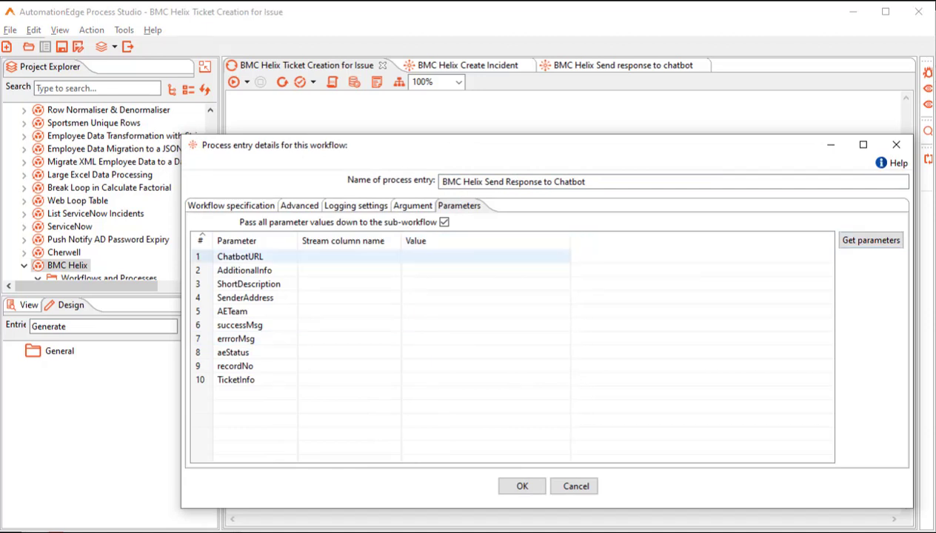
Map ChatbotURL to ${ChatbotEndPoint} and AdditionalInfo to ${AdditionalInfo}.
{"action": "left_click", "coordinate": [485, 256]}
{"action": "key", "text": "ctrl+space"}
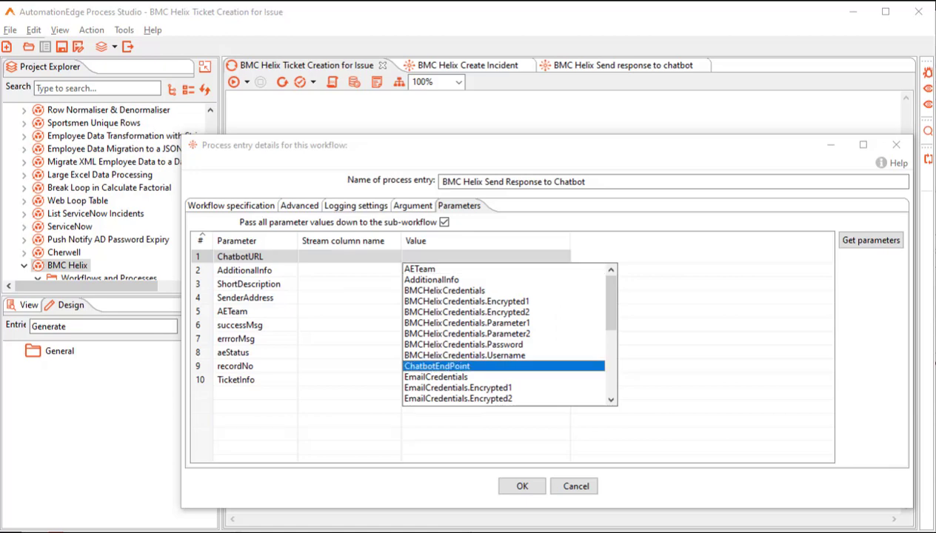
{"action": "left_click", "coordinate": [437, 366]}
{"action": "left_click", "coordinate": [485, 270]}
{"action": "key", "text": "ctrl+space"}
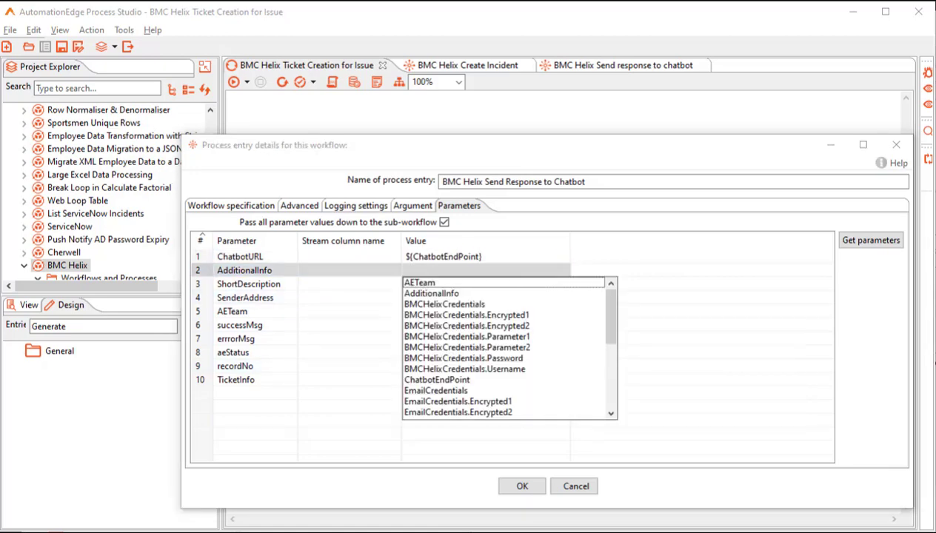
{"action": "left_click", "coordinate": [431, 293]}
Map ShortDescription to ${Issue} and SenderAddress to ${EmailCredentials.Username}.
{"action": "left_click", "coordinate": [485, 283]}
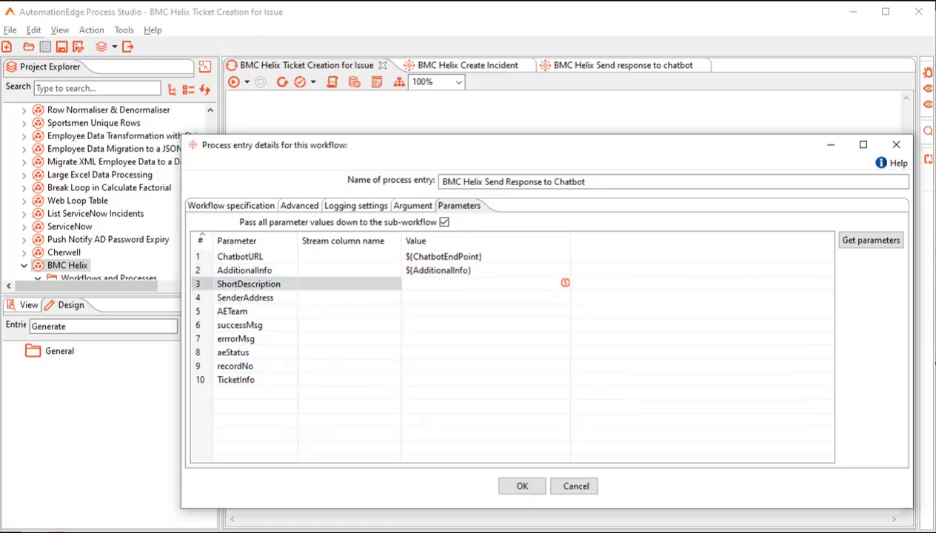
{"action": "key", "text": "ctrl+space"}
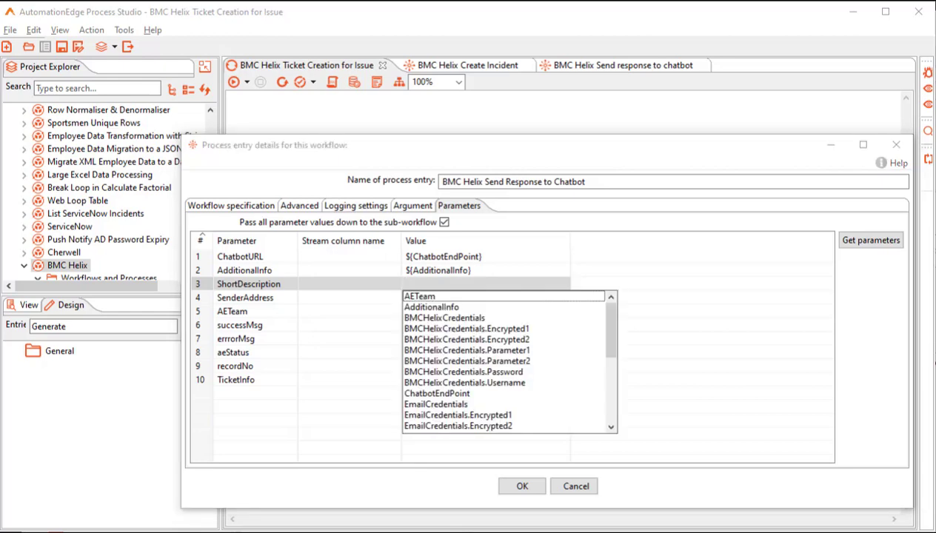
{"action": "scroll", "coordinate": [474, 370], "scroll_direction": "down", "scroll_amount": 3}
{"action": "double_click", "coordinate": [420, 405]}
{"action": "left_click", "coordinate": [485, 298]}
{"action": "key", "text": "ctrl+space"}
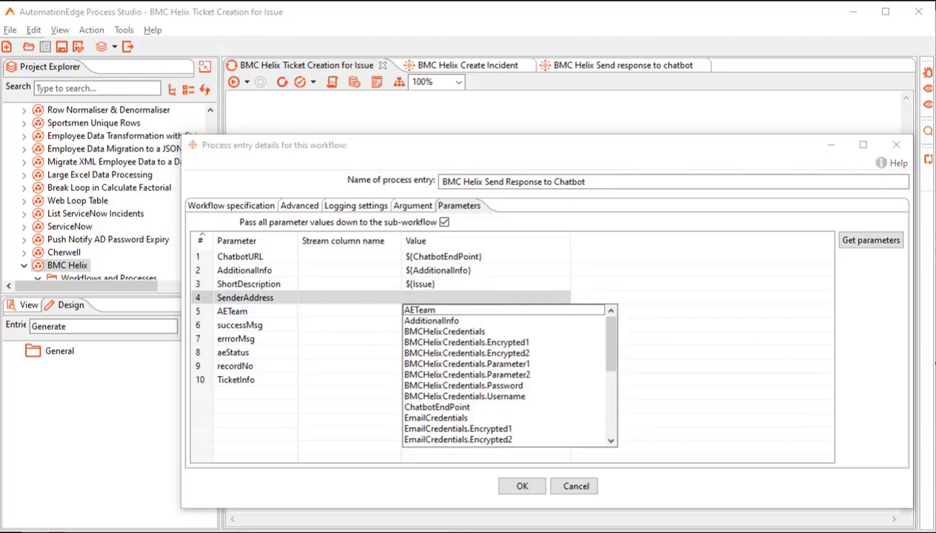
{"action": "scroll", "coordinate": [510, 374], "scroll_direction": "down", "scroll_amount": 2}
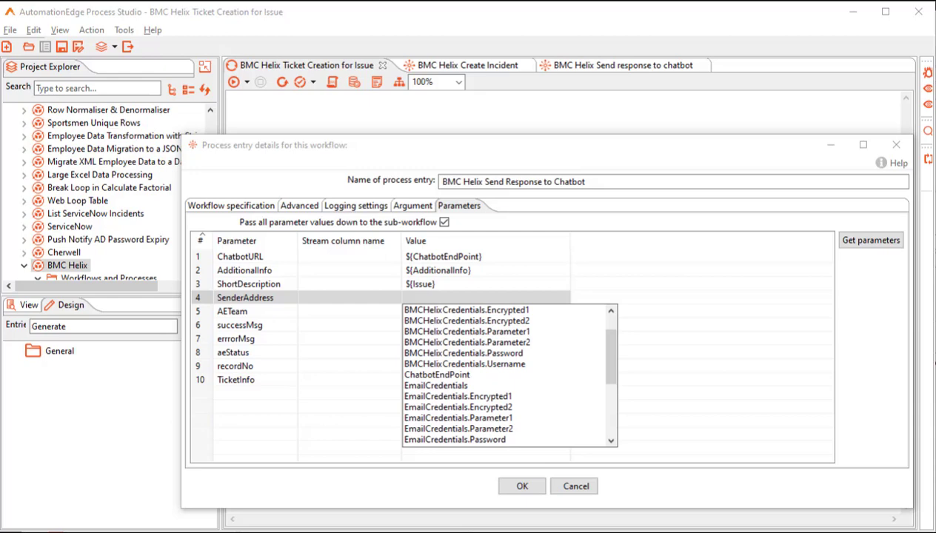
{"action": "scroll", "coordinate": [509, 374], "scroll_direction": "down", "scroll_amount": 3}
{"action": "double_click", "coordinate": [464, 418]}
Map AETeam to ${AETeam} and successMsg to ${successMsg}.
{"action": "left_click", "coordinate": [485, 311]}
{"action": "key", "text": "ctrl+space"}
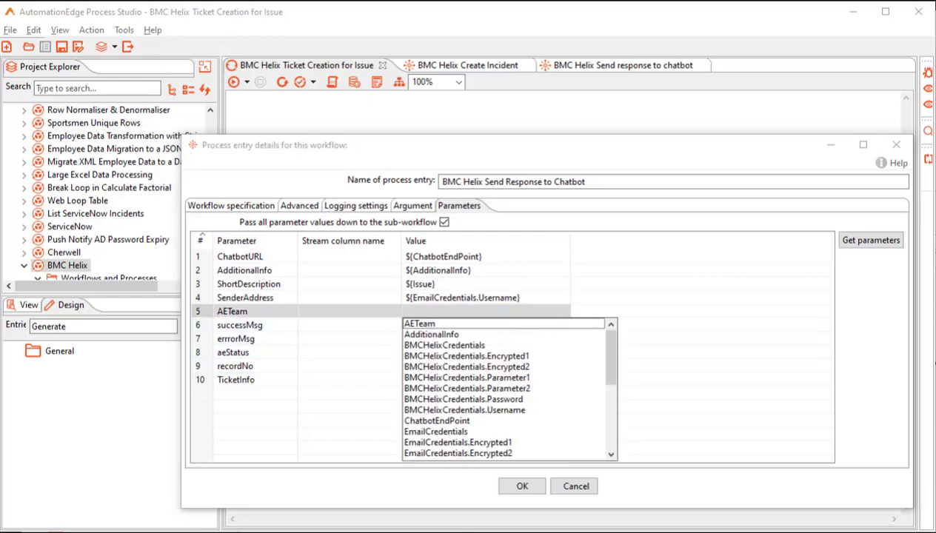
{"action": "double_click", "coordinate": [429, 324]}
{"action": "left_click", "coordinate": [462, 325]}
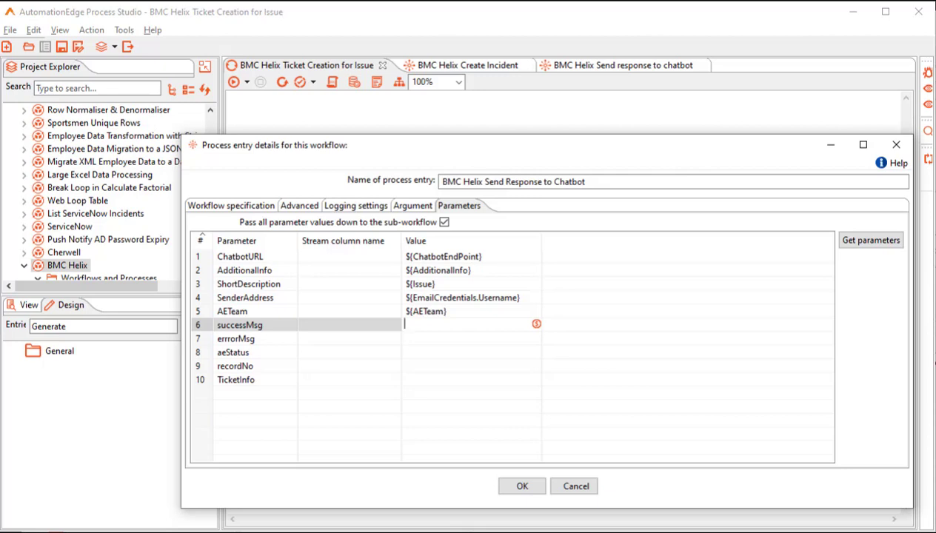
{"action": "type", "text": "${successMsg}"}
Map errrorMsg to ${errrorMsg} and aeStatus to ${aeStatus}.
{"action": "key", "text": "Return"}
{"action": "type", "text": "${errrorMsg}"}
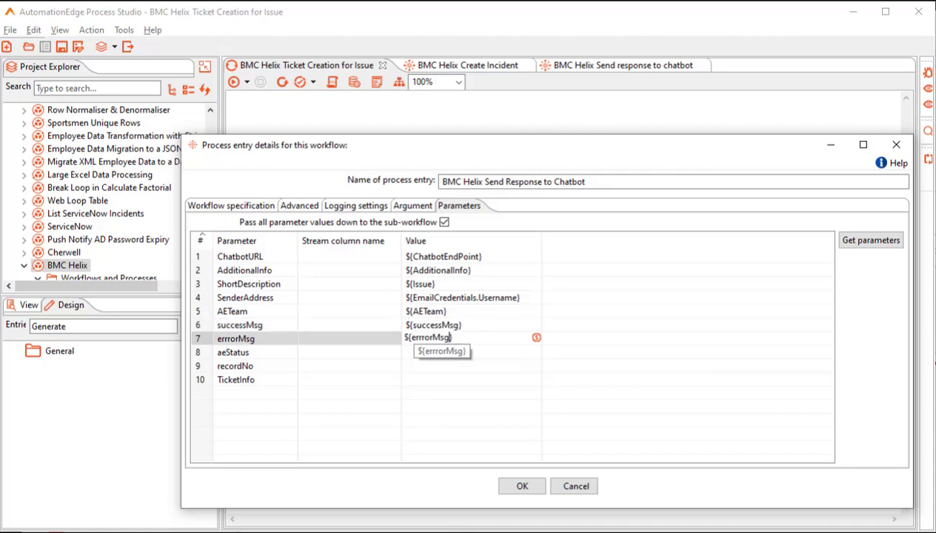
{"action": "key", "text": "Return"}
{"action": "type", "text": "${"}
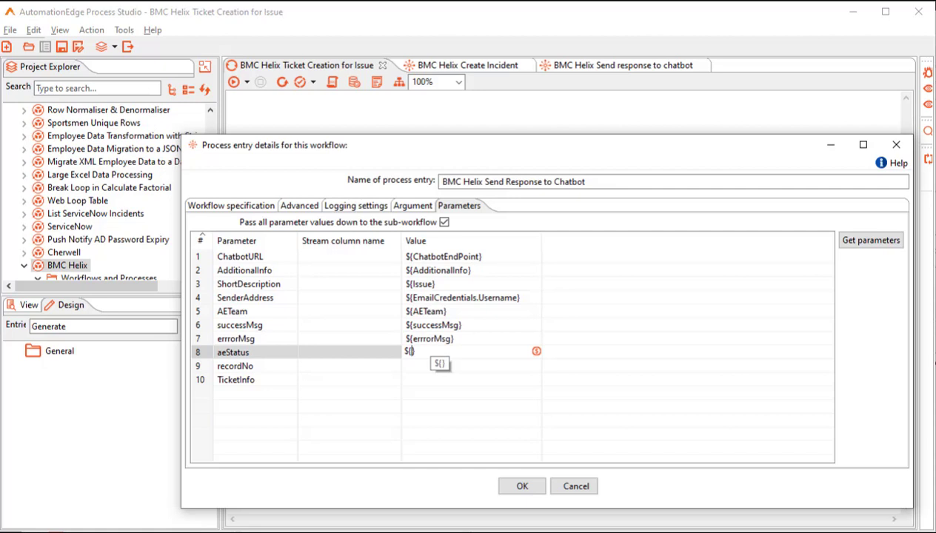
{"action": "type", "text": "aeStatus}"}
Map recordNo to ${recordNo} and TicketInfo to the EmailDetail variable, and accept the entry details.
{"action": "key", "text": "Return"}
{"action": "type", "text": "${"}
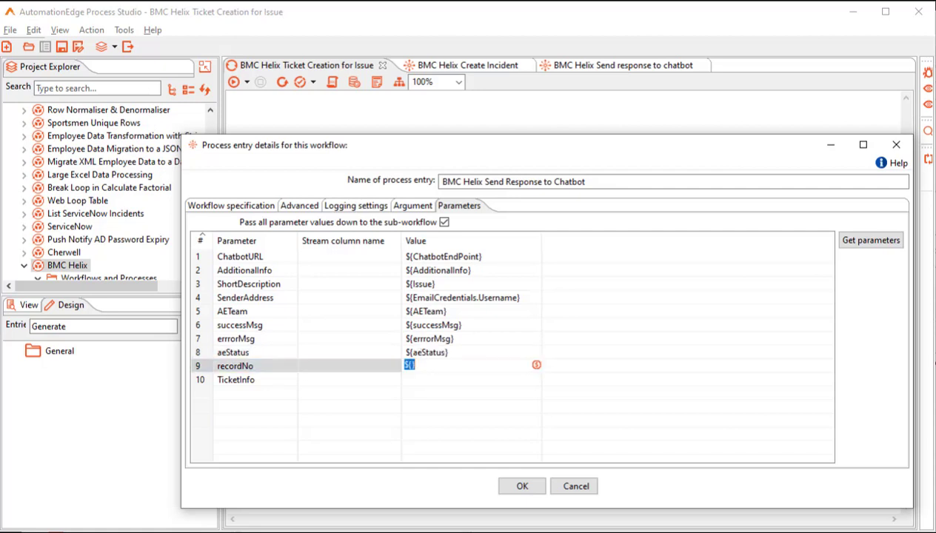
{"action": "type", "text": "recordNo}"}
{"action": "key", "text": "Return"}
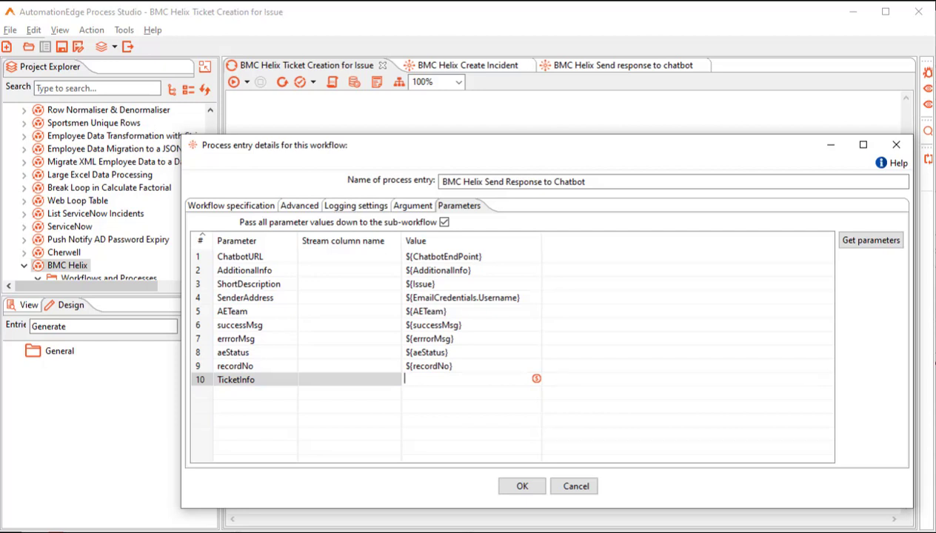
{"action": "type", "text": "${EmailDetail"}
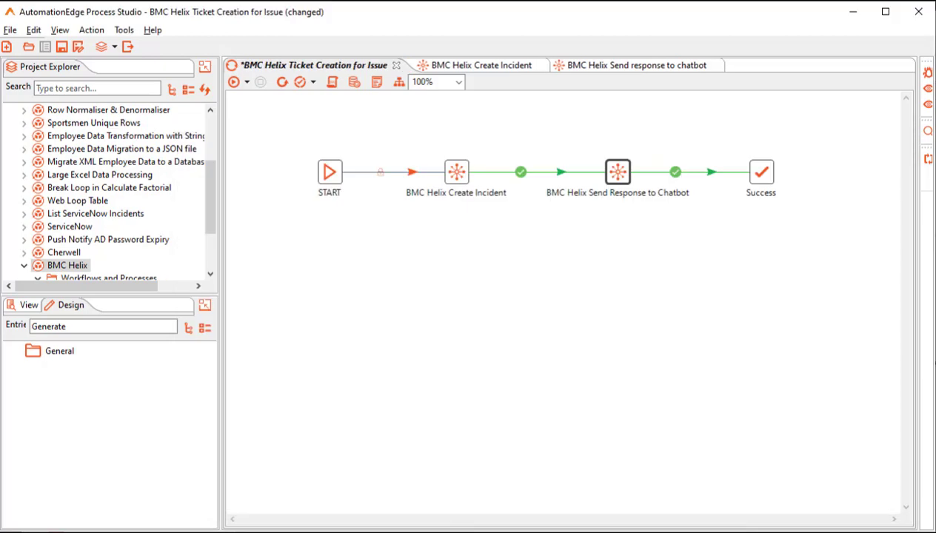
Add a Get Variables step to the BMC Helix Send response to chatbot workflow.
{"action": "left_click", "coordinate": [602, 65]}
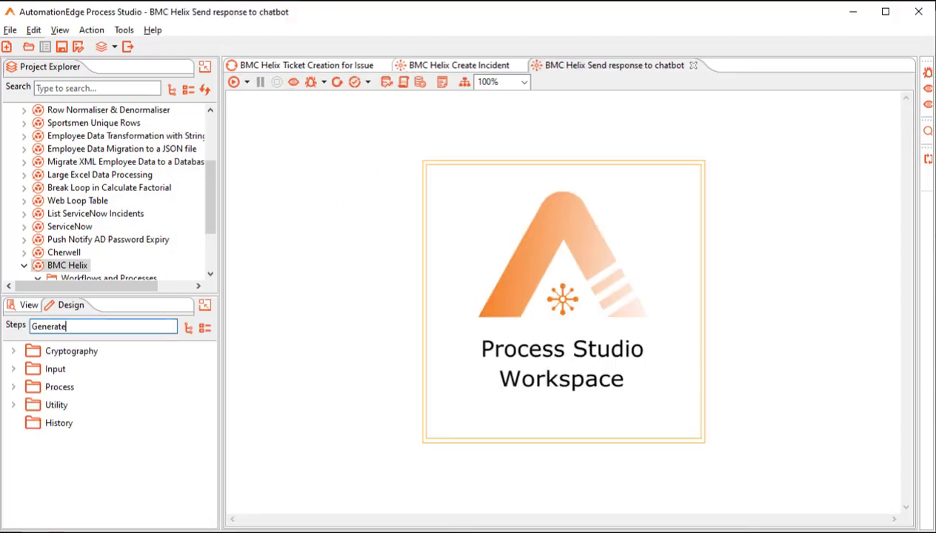
{"action": "double_click", "coordinate": [68, 327]}
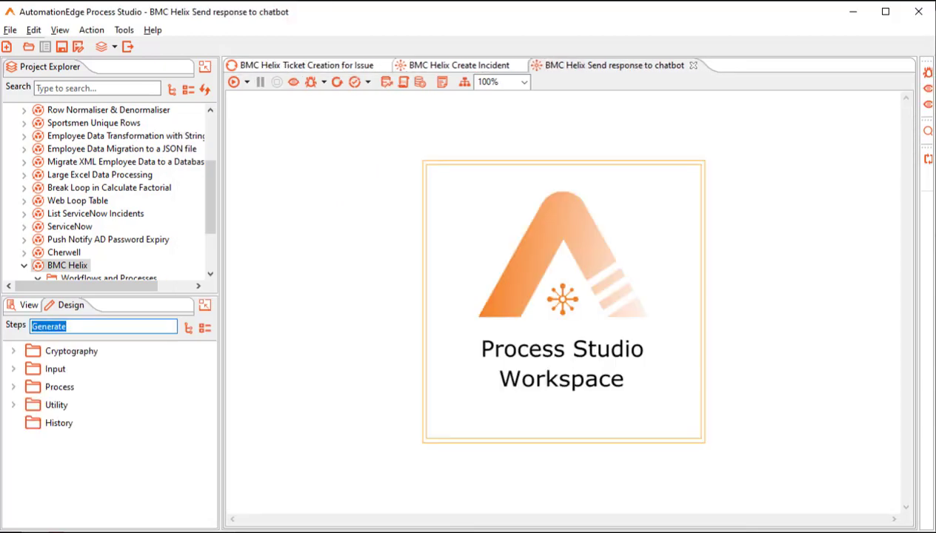
{"action": "type", "text": "Get Varia"}
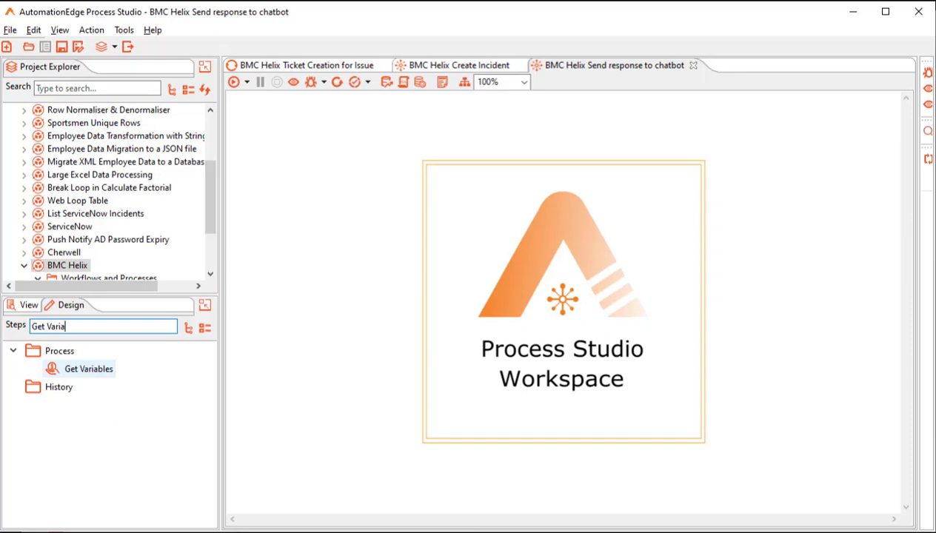
{"action": "double_click", "coordinate": [88, 368]}
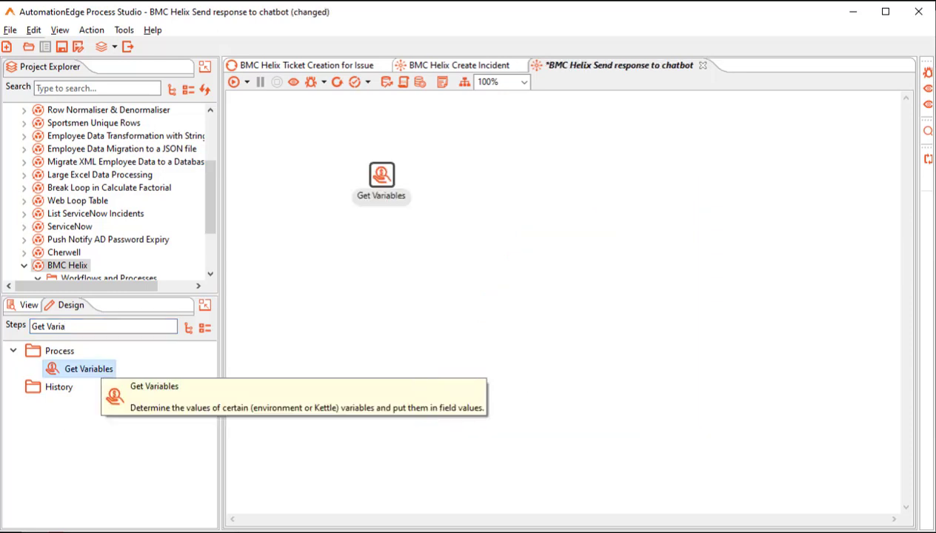
{"action": "left_click_drag", "start_coordinate": [381, 175], "coordinate": [340, 171]}
Load all available workflow variables into the Get Variables step's fields and accept them.
{"action": "double_click", "coordinate": [340, 172]}
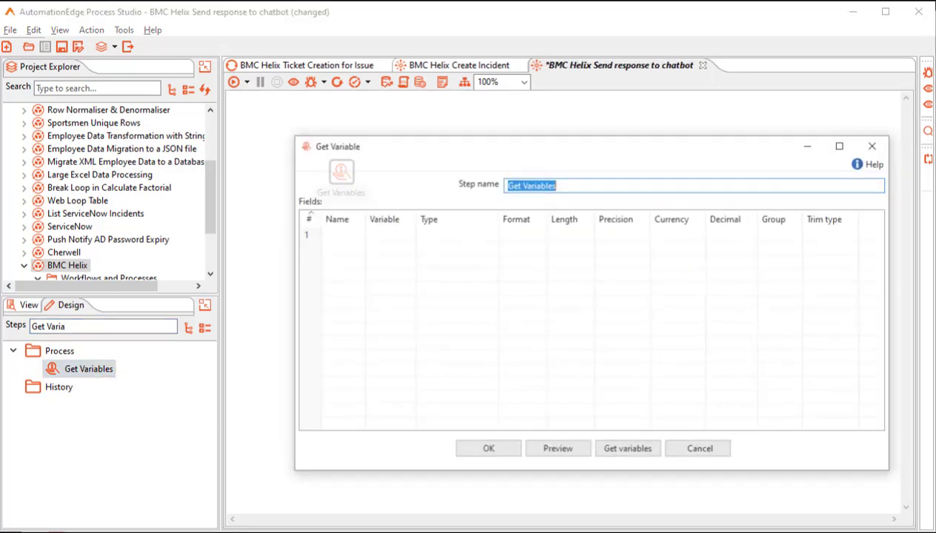
{"action": "left_click", "coordinate": [627, 447]}
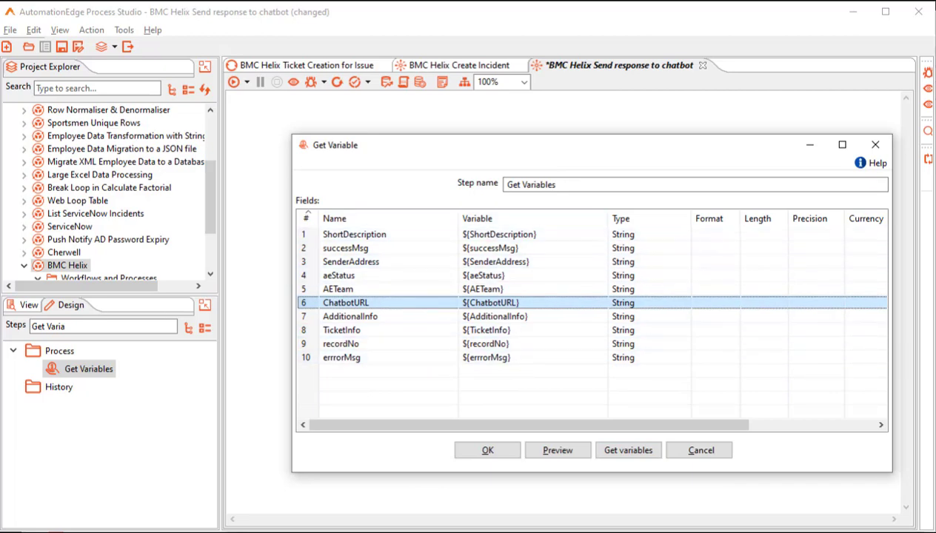
{"action": "key", "text": "Return"}
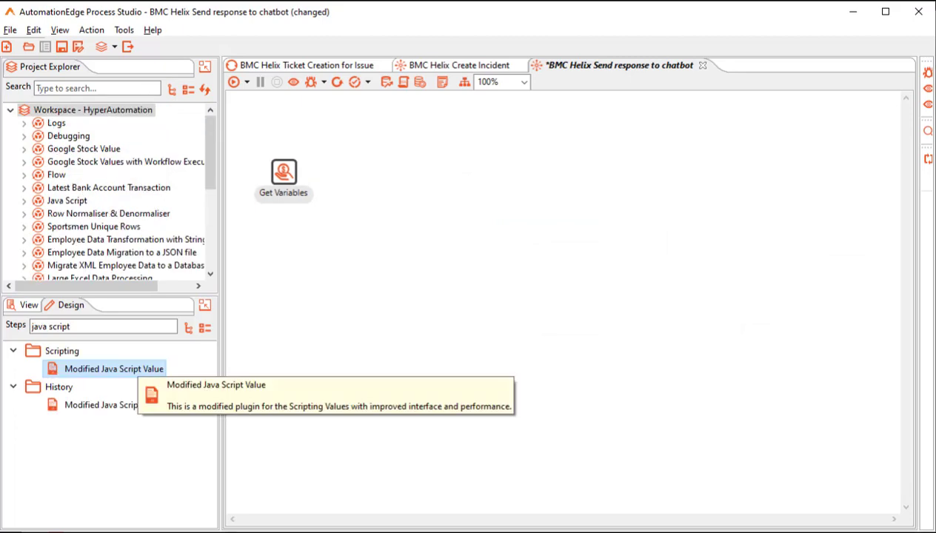
Add a Modified Java Script Value step after Get Variables and name it Response Json Body.
{"action": "double_click", "coordinate": [113, 368]}
{"action": "left_click_drag", "start_coordinate": [428, 172], "coordinate": [387, 172]}
{"action": "double_click", "coordinate": [387, 172]}
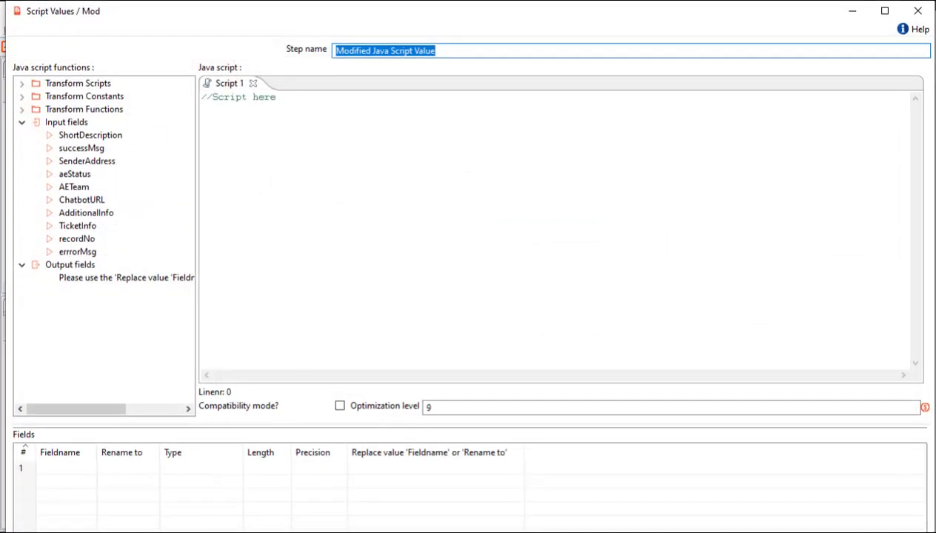
{"action": "type", "text": "Response Json Body"}
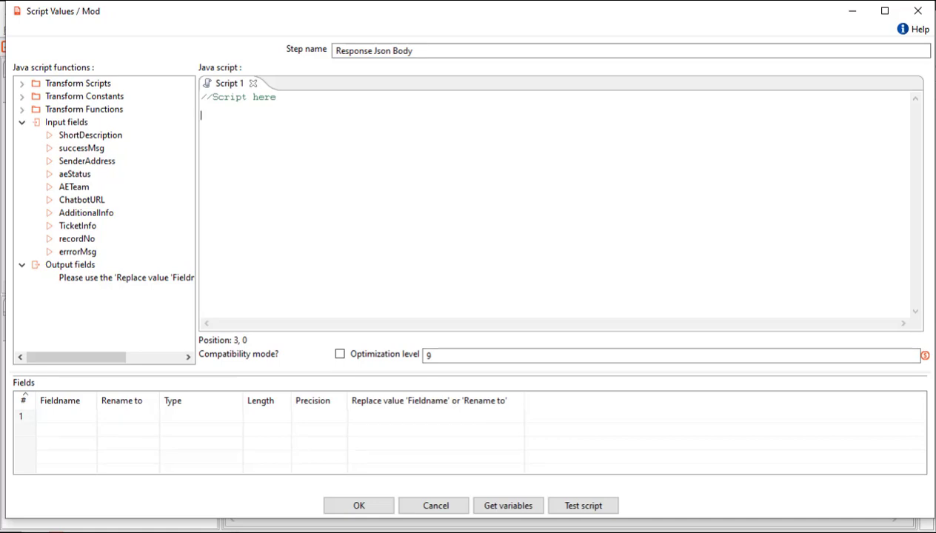
Paste the script that builds JSONBody, aeMessage, status and aeStatus, load those variables as output fields, and accept the step.
{"action": "key", "text": "ctrl+v"}
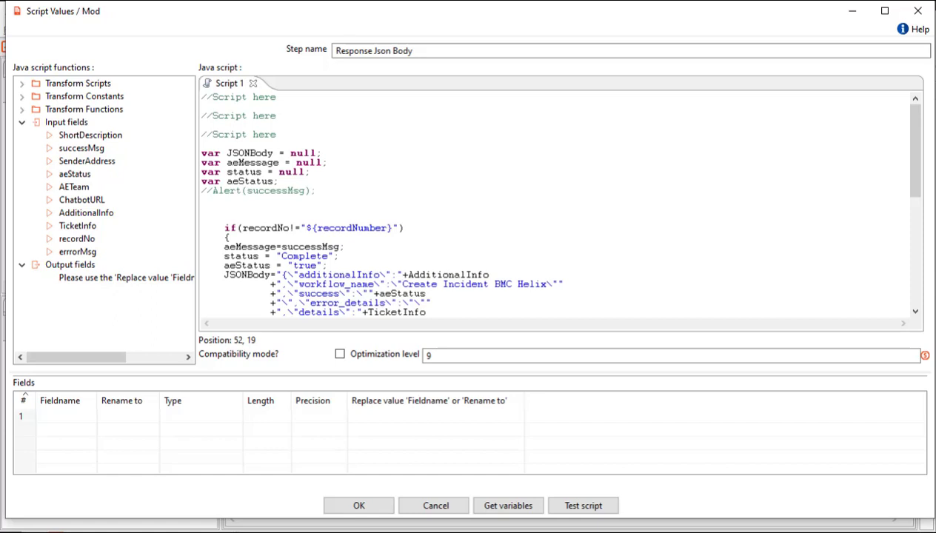
{"action": "scroll", "coordinate": [555, 203], "scroll_direction": "down", "scroll_amount": 3}
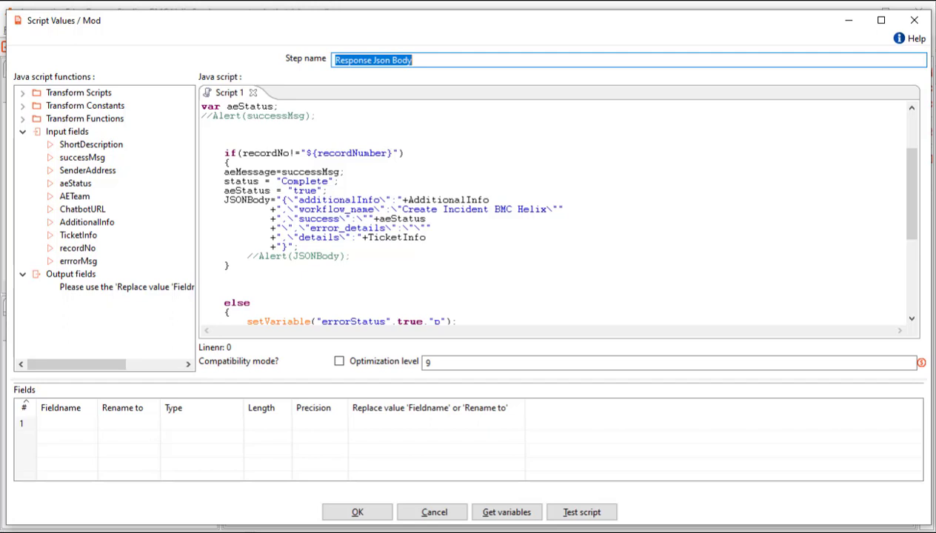
{"action": "scroll", "coordinate": [551, 211], "scroll_direction": "down", "scroll_amount": 6}
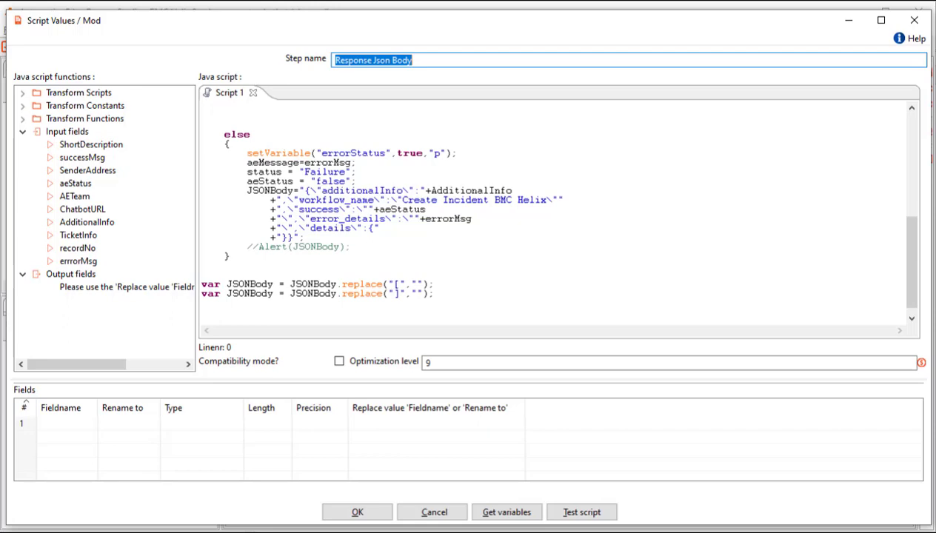
{"action": "left_click", "coordinate": [506, 511]}
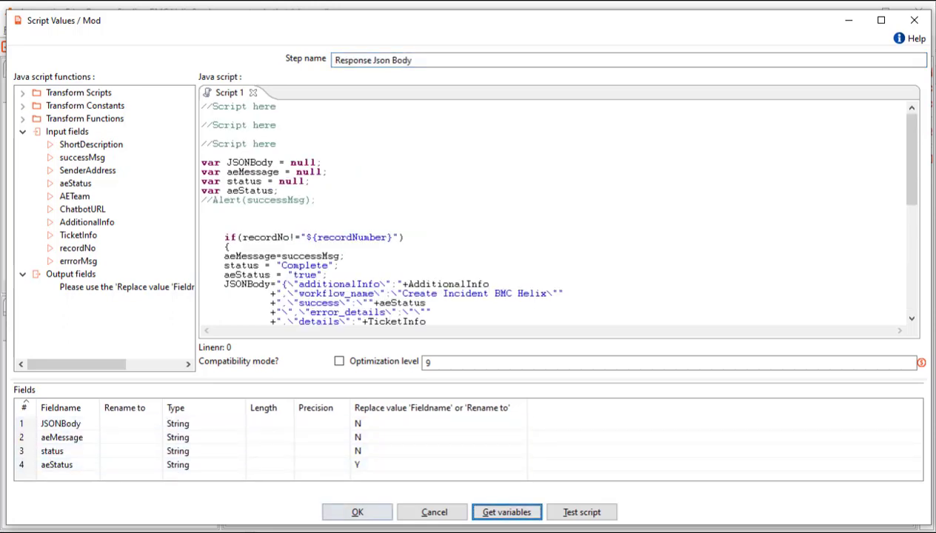
{"action": "left_click", "coordinate": [357, 512]}
Add an Advanced REST Client step after Response Json Body and name it Send Response.
{"action": "left_click", "coordinate": [105, 369]}
{"action": "double_click", "coordinate": [106, 368]}
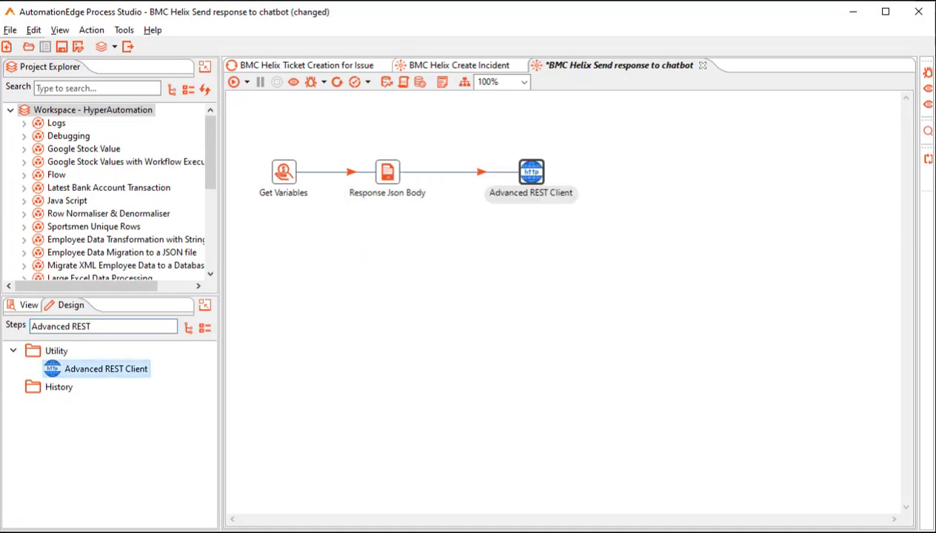
{"action": "left_click_drag", "start_coordinate": [531, 172], "coordinate": [514, 171]}
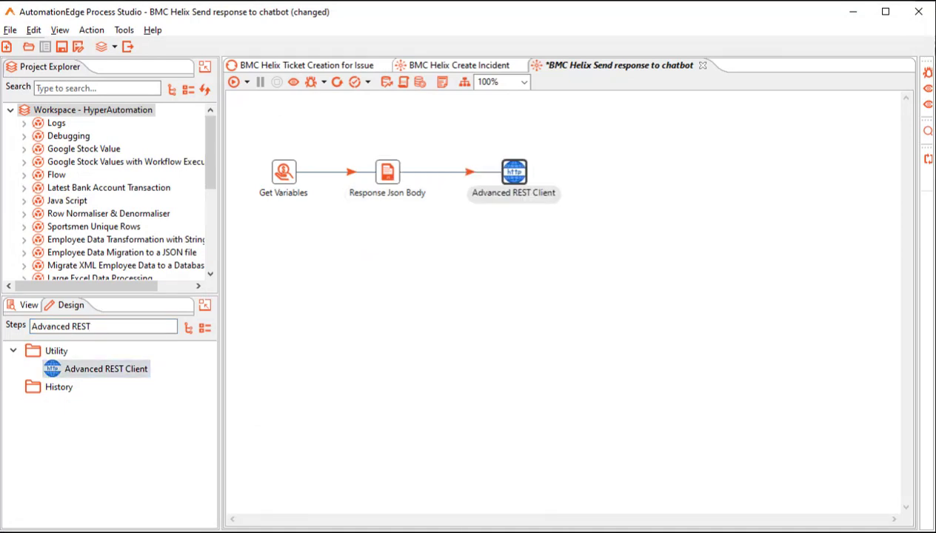
{"action": "double_click", "coordinate": [514, 172]}
{"action": "type", "text": "Send Response"}
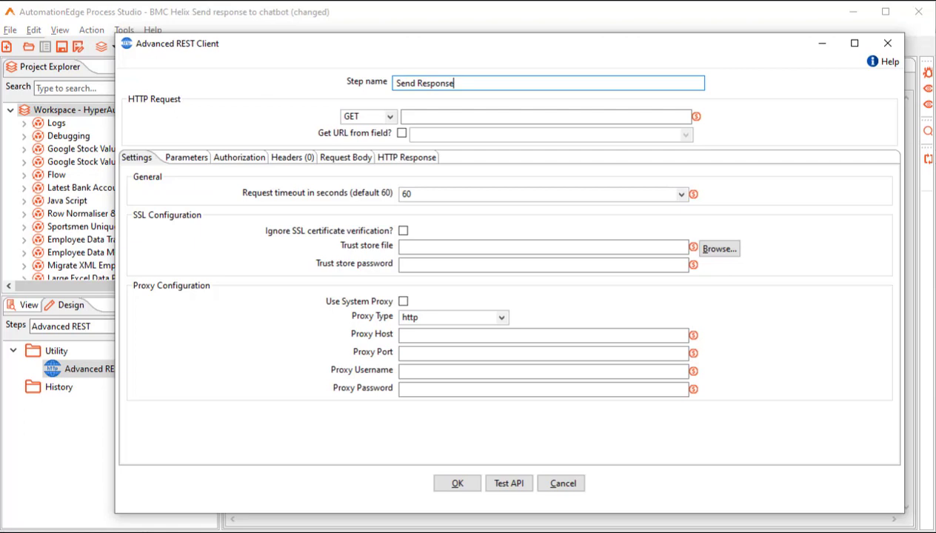
Set the Send Response request method to POST and take its URL from the ChatbotURL field.
{"action": "left_click", "coordinate": [390, 117]}
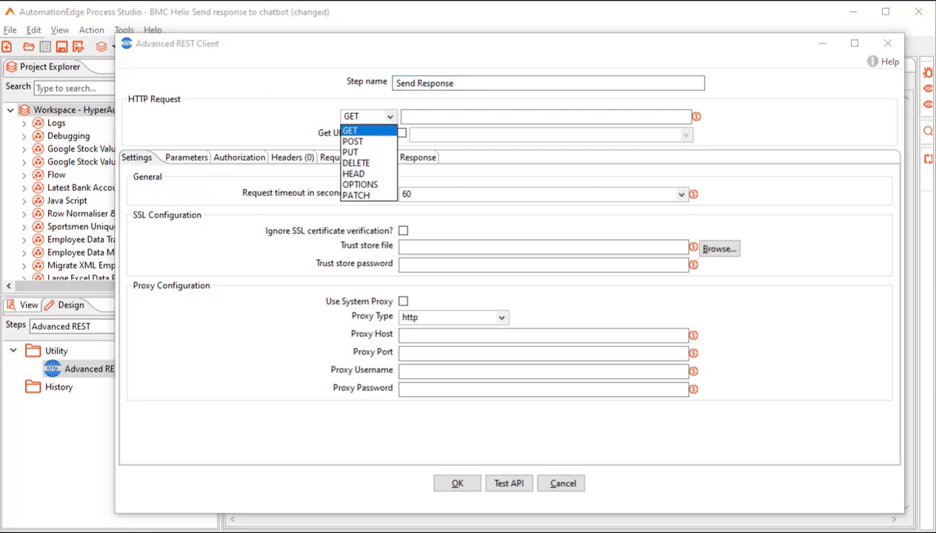
{"action": "left_click", "coordinate": [353, 141]}
{"action": "left_click", "coordinate": [401, 133]}
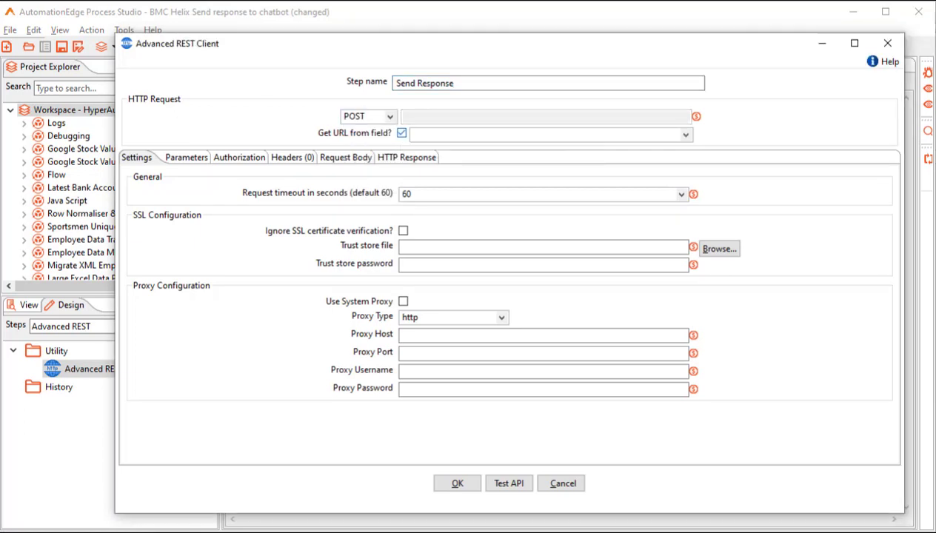
{"action": "left_click", "coordinate": [685, 134]}
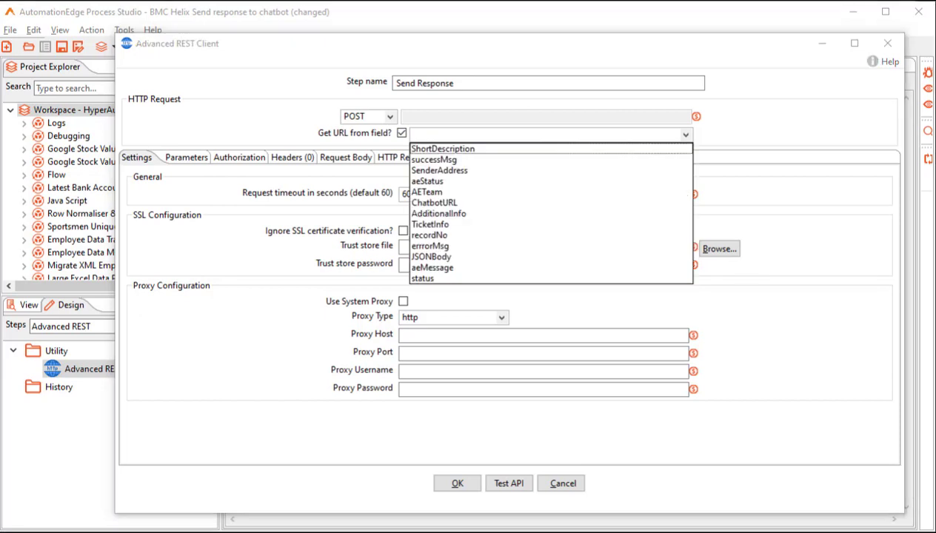
{"action": "left_click", "coordinate": [429, 201]}
Add a Content-Type request header with the value application/json.
{"action": "left_click", "coordinate": [292, 157]}
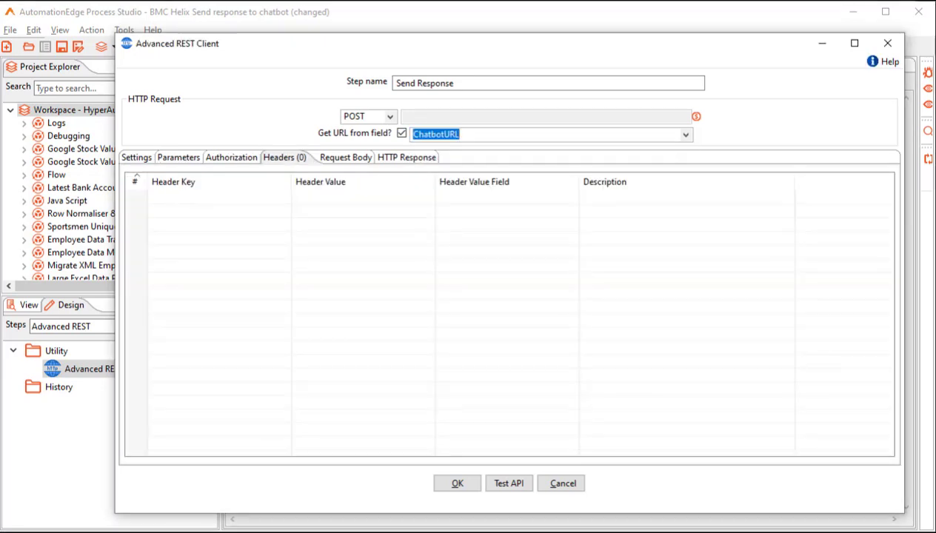
{"action": "left_click", "coordinate": [215, 196]}
{"action": "left_click", "coordinate": [215, 196]}
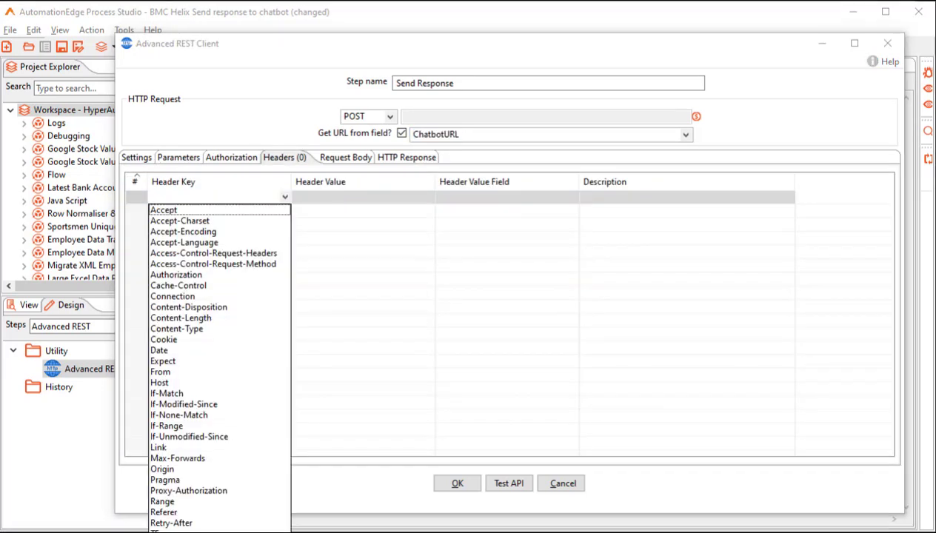
{"action": "left_click", "coordinate": [176, 327]}
{"action": "left_click", "coordinate": [363, 197]}
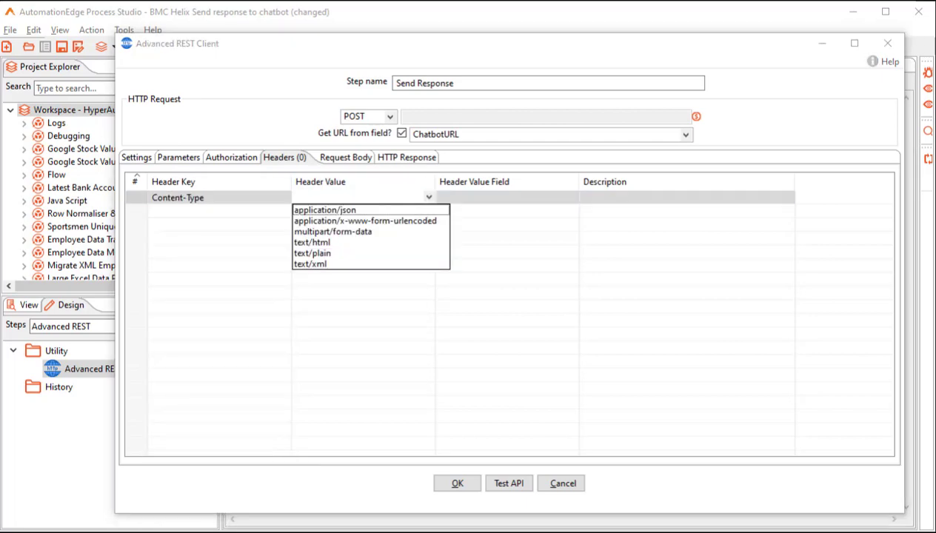
{"action": "left_click", "coordinate": [318, 208]}
Set the request body to raw and insert the JSONBody field as its content.
{"action": "left_click", "coordinate": [345, 157]}
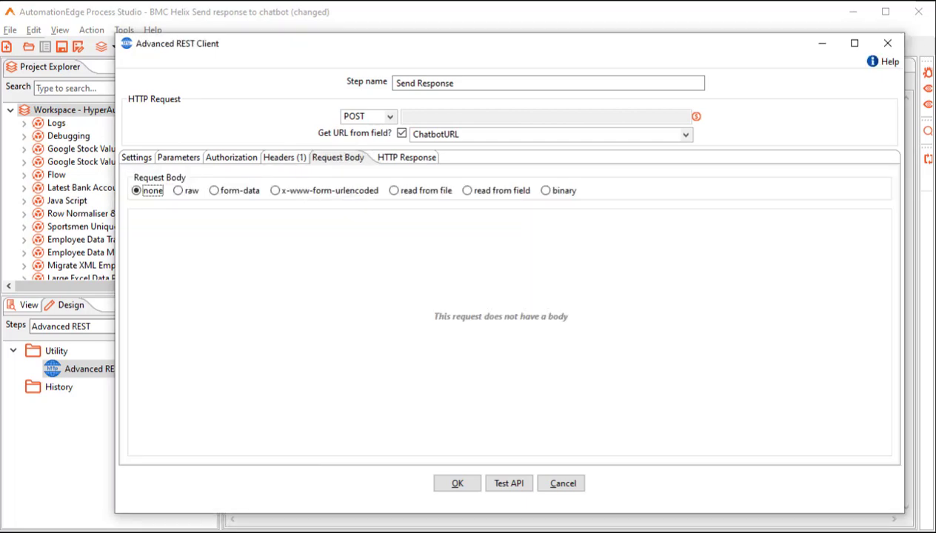
{"action": "left_click", "coordinate": [178, 190]}
{"action": "double_click", "coordinate": [197, 383]}
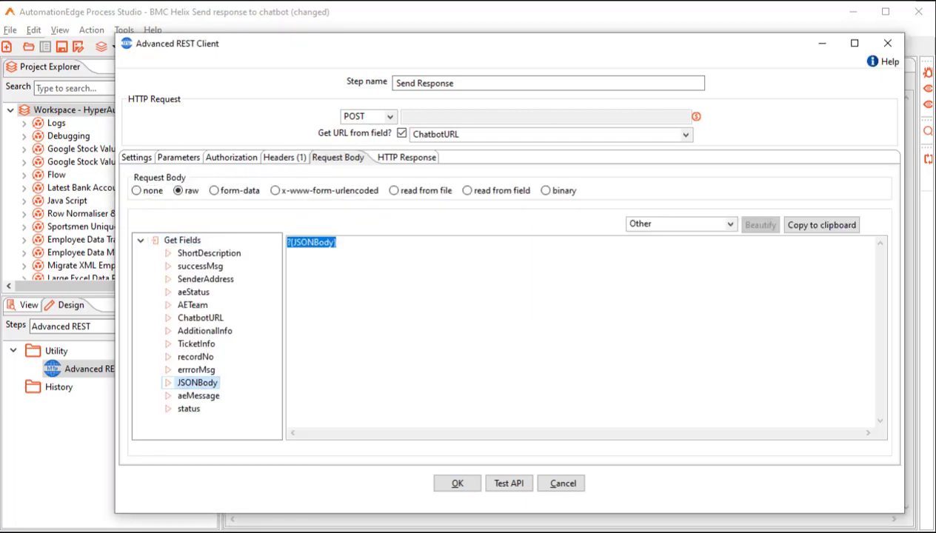
Rename the Response Body output field as updateChatBotResult and accept the Send Response settings.
{"action": "left_click", "coordinate": [407, 157]}
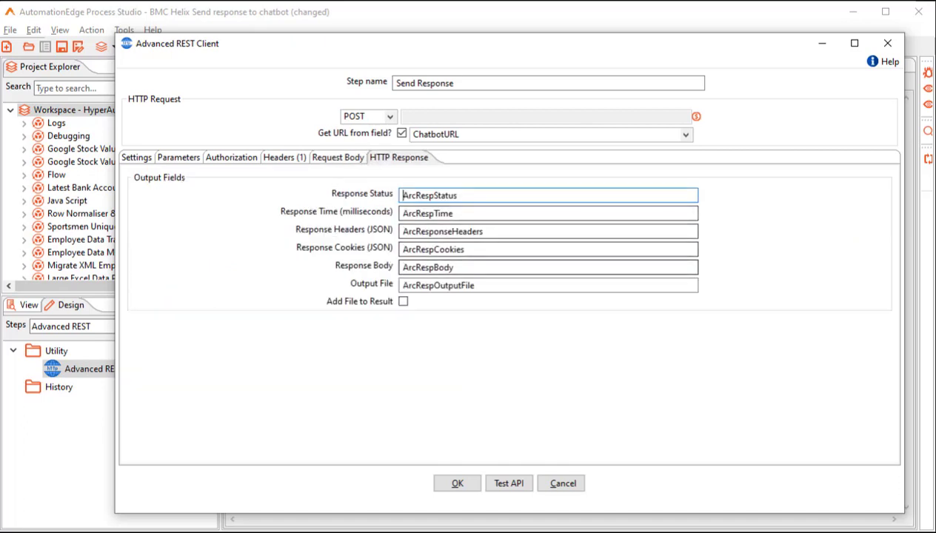
{"action": "double_click", "coordinate": [428, 267]}
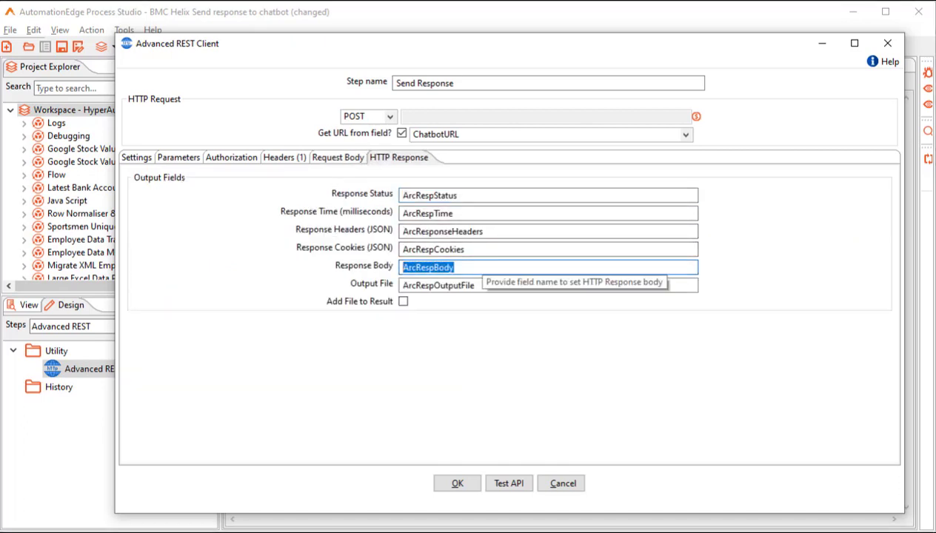
{"action": "type", "text": "updateChatBotResult"}
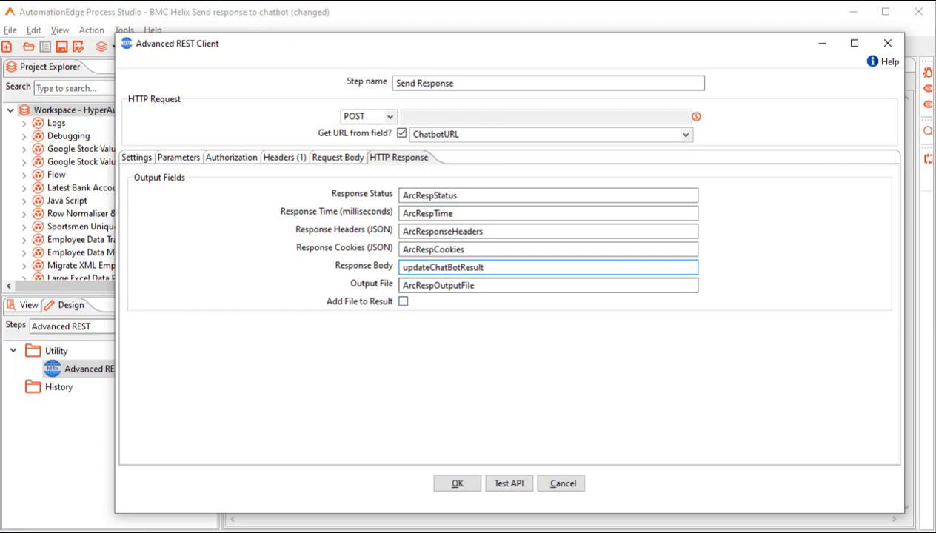
{"action": "left_click", "coordinate": [457, 482]}
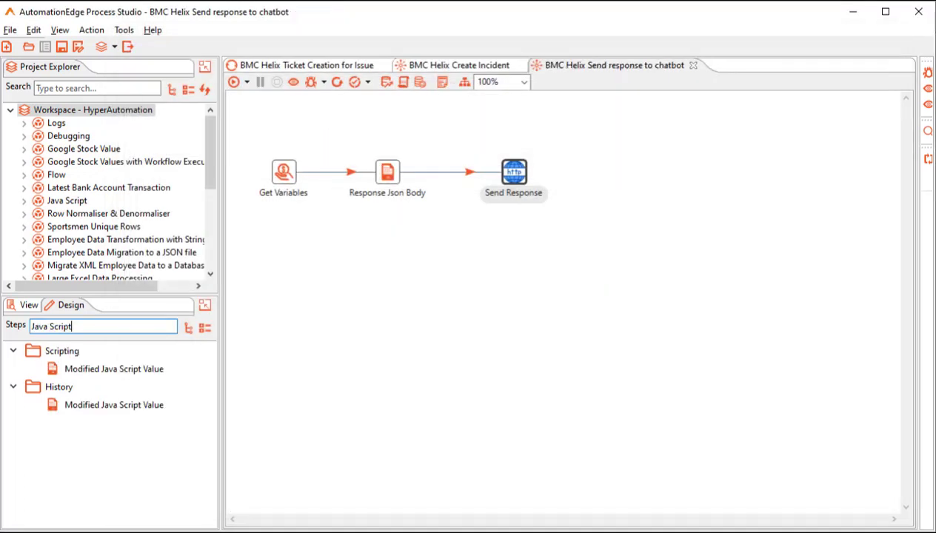
Add a Modified Java Script Value step named Mail Details after Send Response, with the ticket email script and its variables as output fields.
{"action": "double_click", "coordinate": [111, 368]}
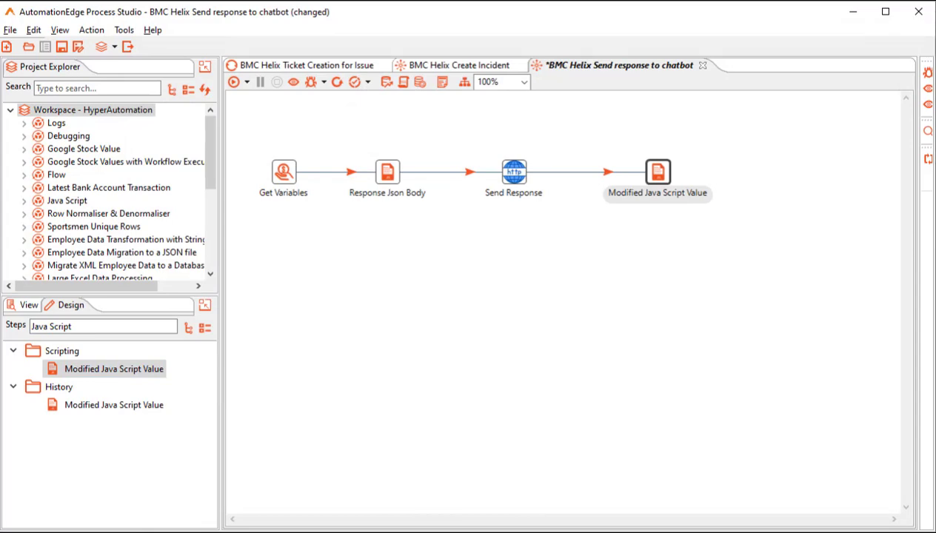
{"action": "double_click", "coordinate": [657, 172]}
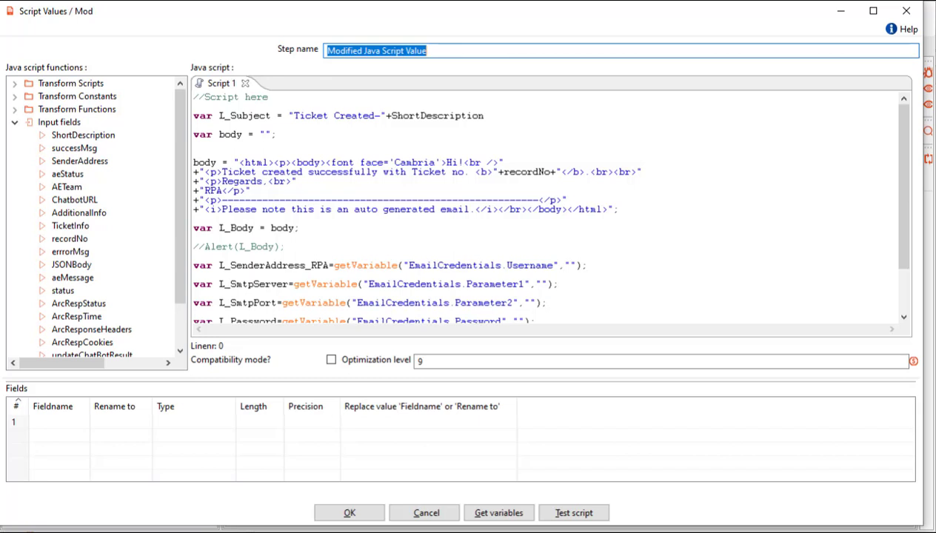
{"action": "scroll", "coordinate": [548, 207], "scroll_direction": "down", "scroll_amount": 2}
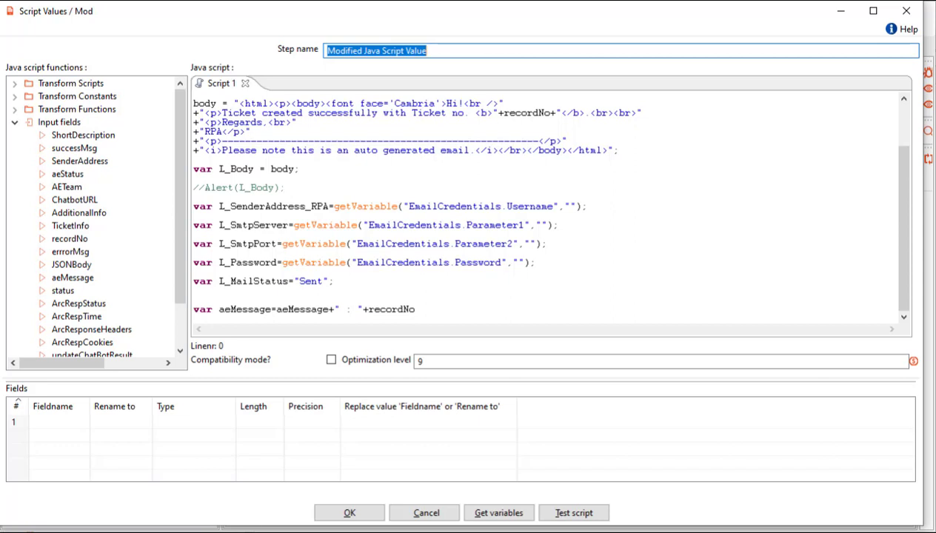
{"action": "left_click", "coordinate": [498, 513]}
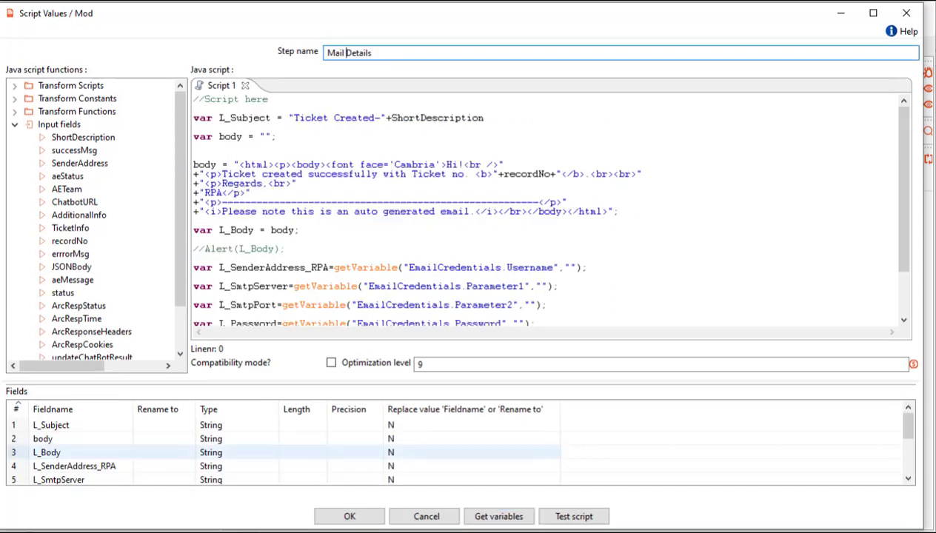
{"action": "left_click", "coordinate": [350, 516]}
Add a Mail step after Mail Details, with destination address SenderAddress, sender name AETeam and sender address L_SenderAddress_RPA.
{"action": "type", "text": "mail"}
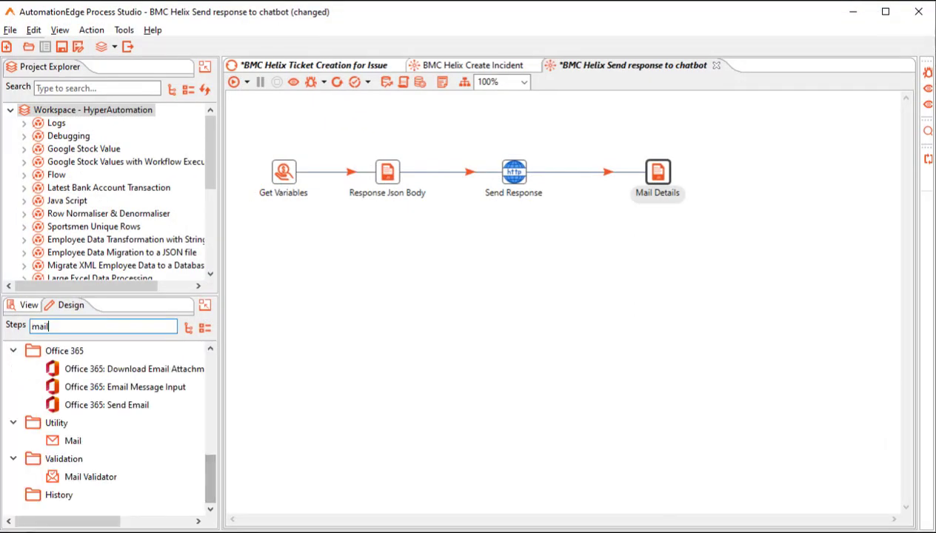
{"action": "double_click", "coordinate": [72, 440]}
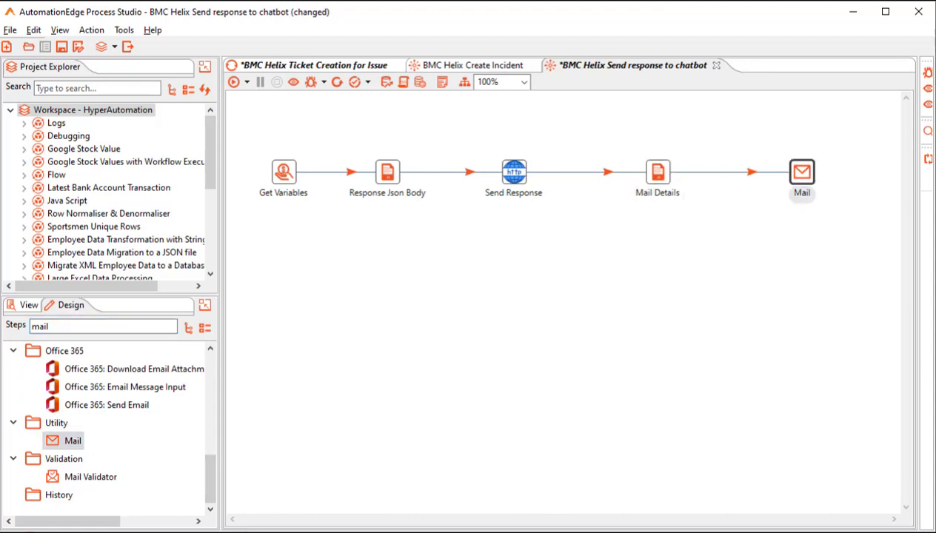
{"action": "double_click", "coordinate": [800, 171]}
{"action": "left_click", "coordinate": [838, 139]}
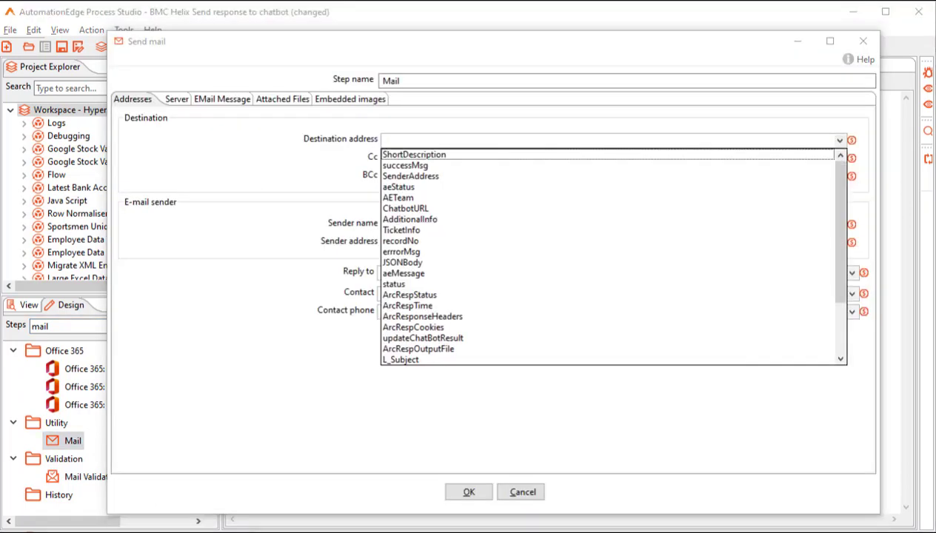
{"action": "left_click", "coordinate": [410, 176]}
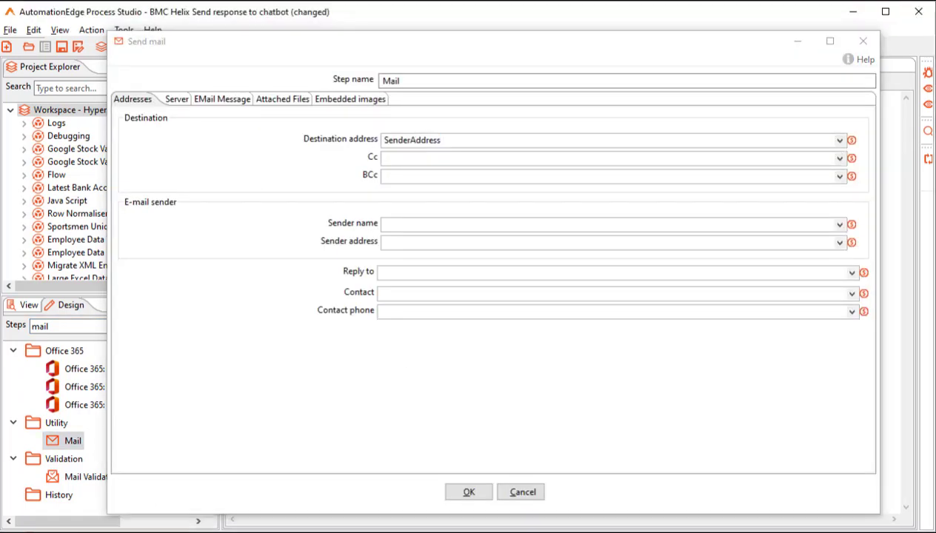
{"action": "left_click", "coordinate": [838, 224]}
{"action": "left_click", "coordinate": [400, 282]}
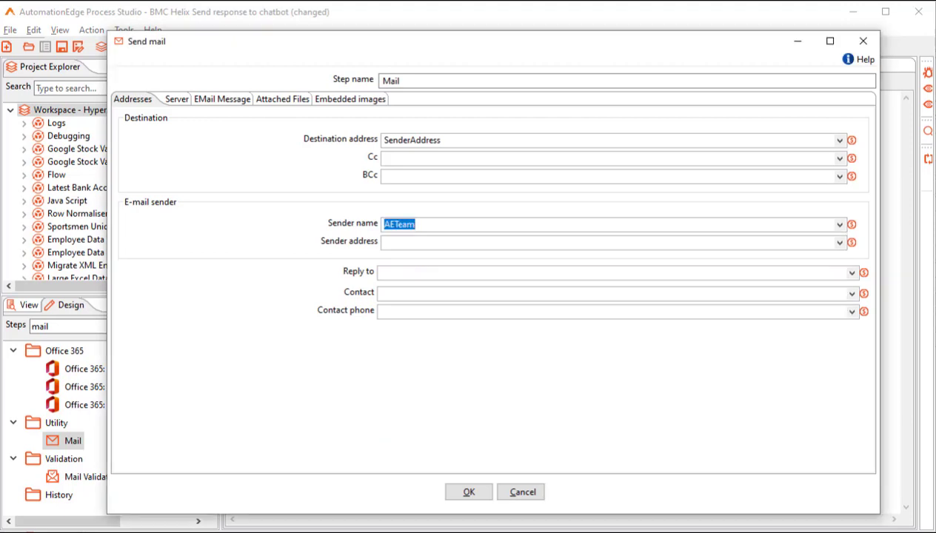
{"action": "left_click", "coordinate": [839, 242]}
{"action": "left_click", "coordinate": [415, 418]}
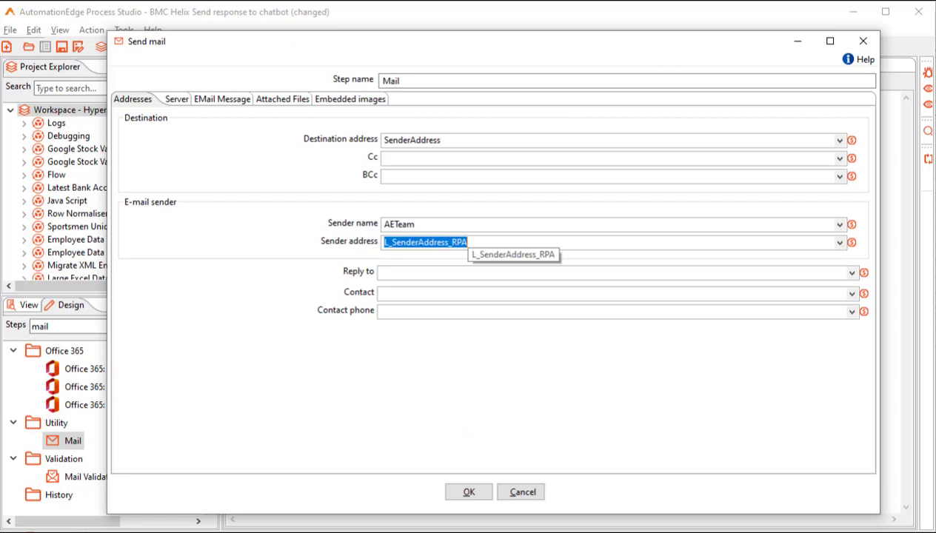
Set the Mail step's SMTP server to L_SmtpServer and its port to L_SmtpPort.
{"action": "left_click", "coordinate": [176, 98]}
{"action": "left_click", "coordinate": [838, 139]}
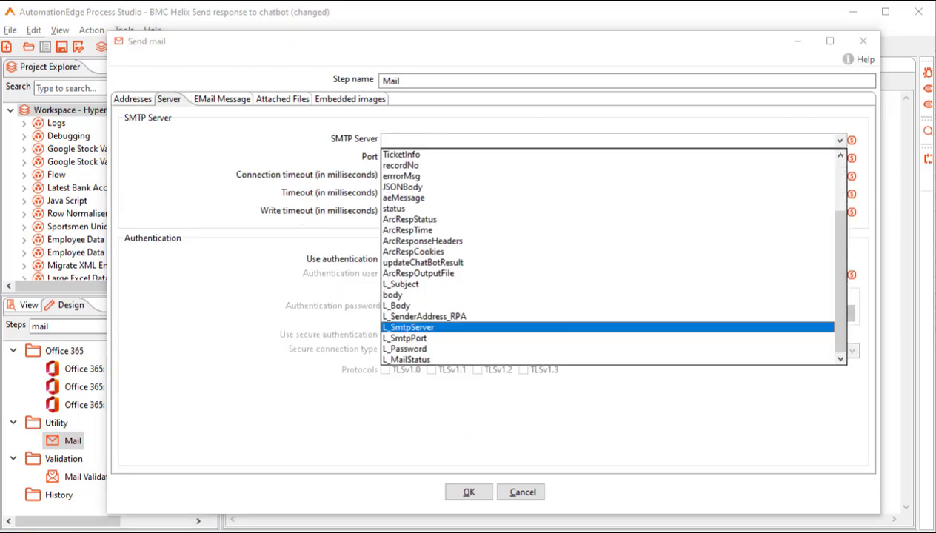
{"action": "left_click", "coordinate": [409, 328]}
{"action": "left_click", "coordinate": [838, 158]}
{"action": "left_click", "coordinate": [406, 356]}
Enable authentication with user L_SenderAddress_RPA and password field L_Password, and turn on secure authentication.
{"action": "left_click", "coordinate": [385, 259]}
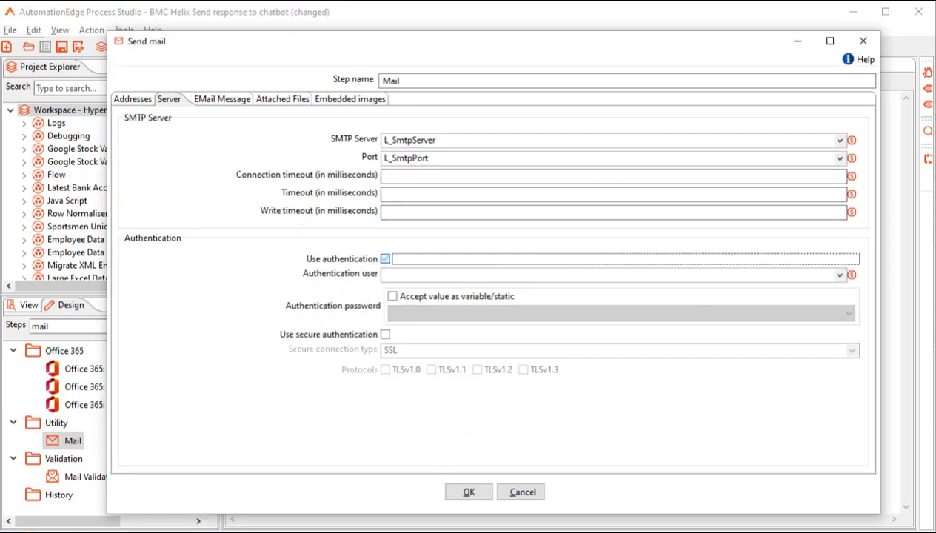
{"action": "left_click", "coordinate": [839, 275]}
{"action": "left_click", "coordinate": [425, 326]}
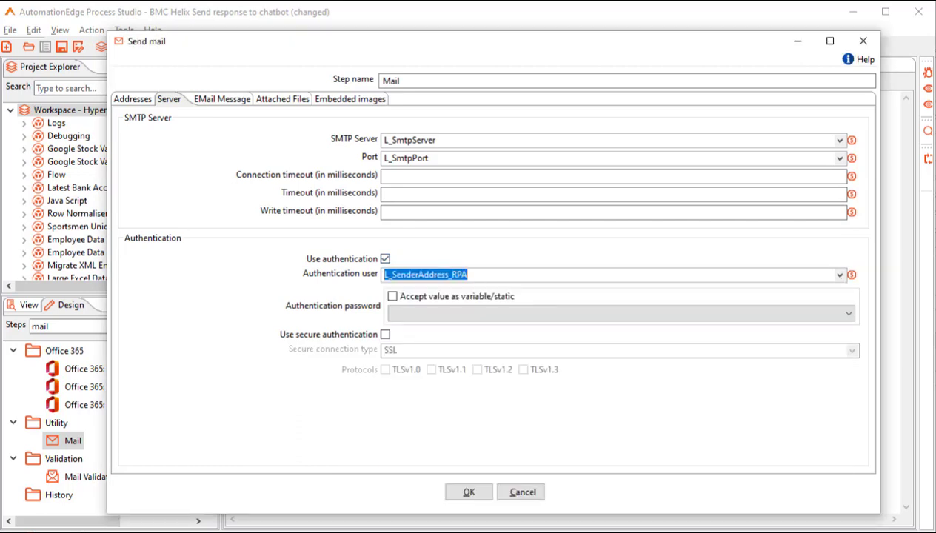
{"action": "left_click", "coordinate": [393, 296]}
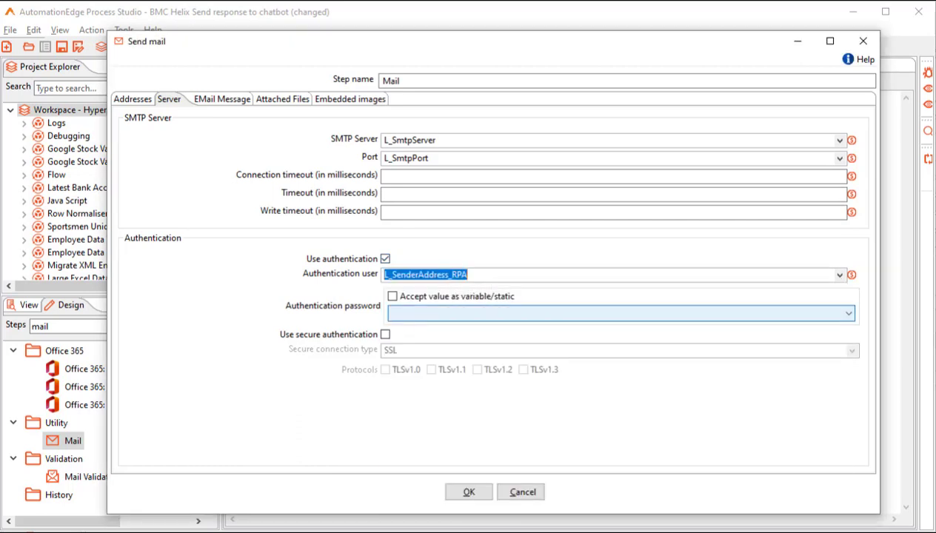
{"action": "left_click", "coordinate": [392, 296]}
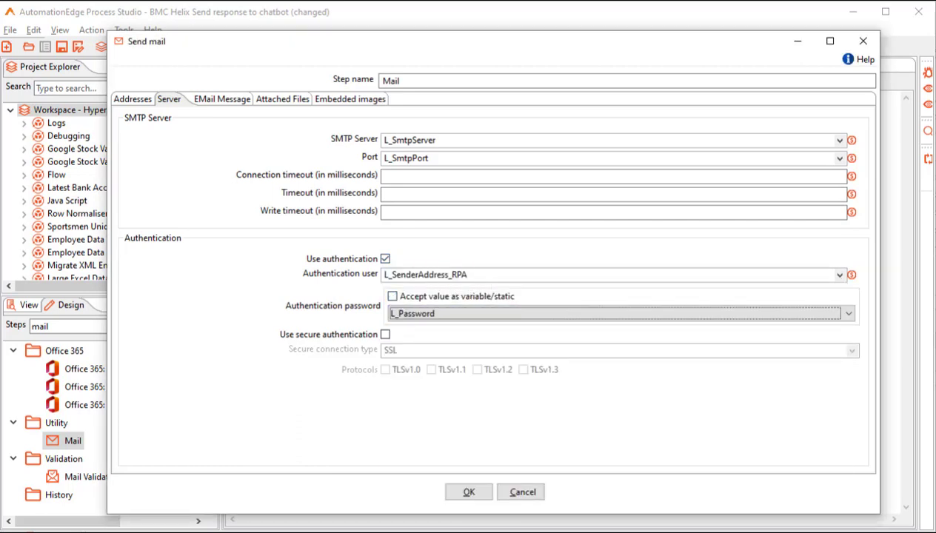
{"action": "left_click", "coordinate": [385, 334]}
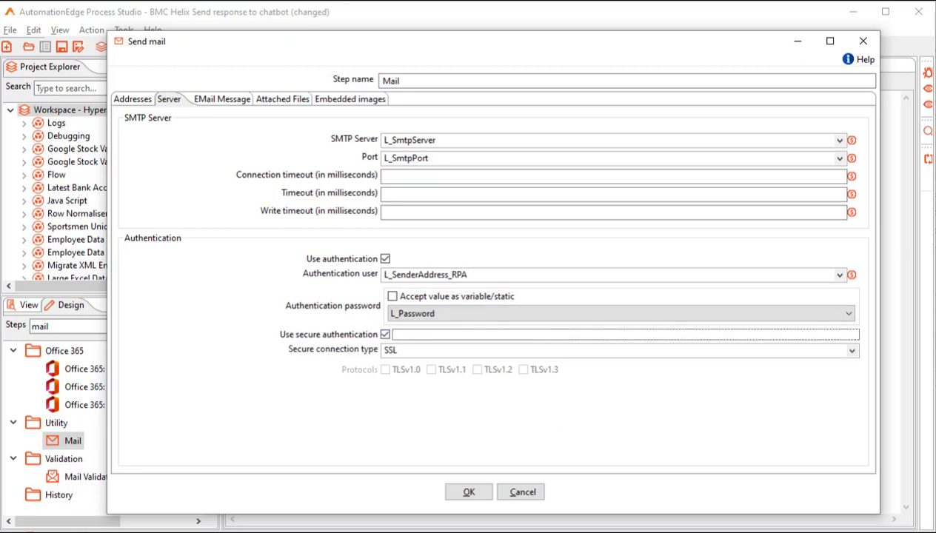
Set the email message to include the date, send only the comment in the body and use HTML format.
{"action": "left_click", "coordinate": [221, 98]}
{"action": "left_click", "coordinate": [385, 138]}
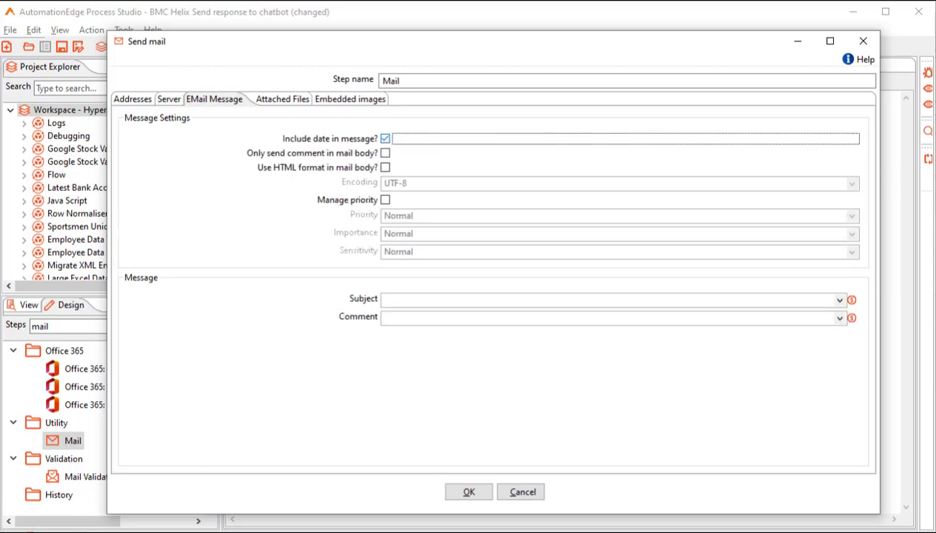
{"action": "left_click", "coordinate": [385, 153]}
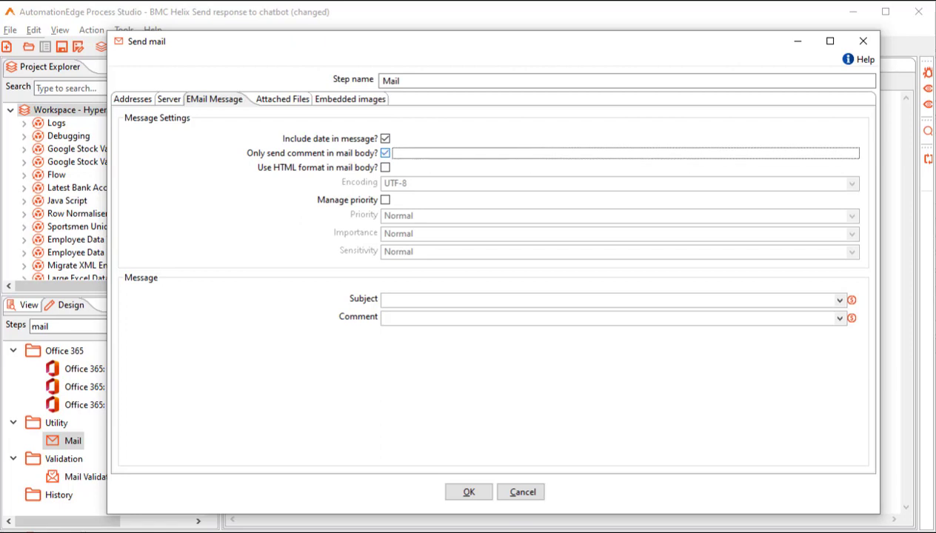
{"action": "left_click", "coordinate": [385, 167]}
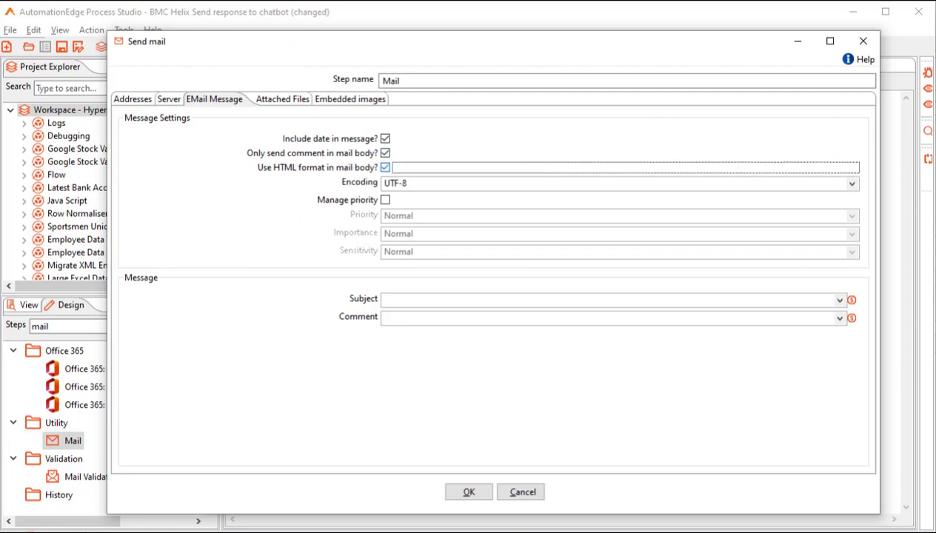
Set the email subject to L_Subject and the comment to body, and accept the Mail settings.
{"action": "left_click", "coordinate": [838, 317]}
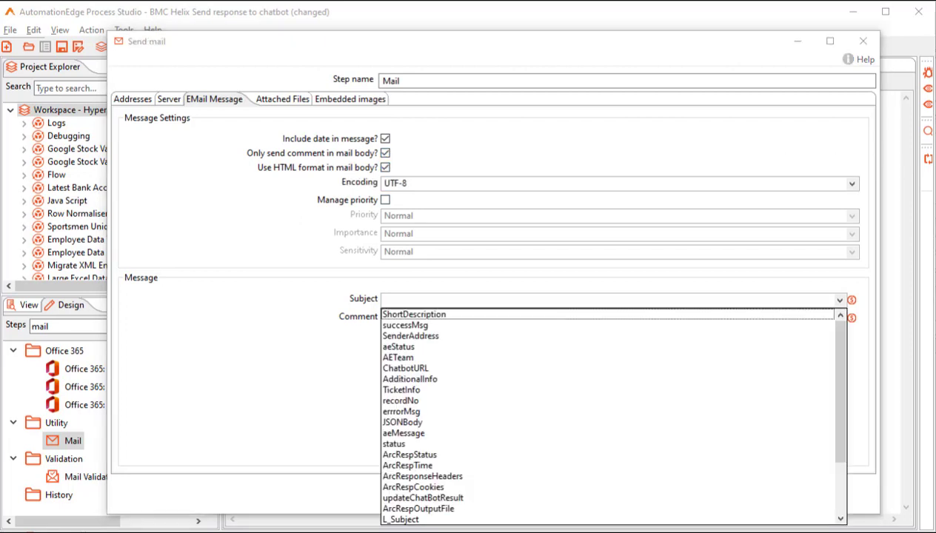
{"action": "scroll", "coordinate": [611, 415], "scroll_direction": "down", "scroll_amount": 1}
{"action": "left_click", "coordinate": [400, 487]}
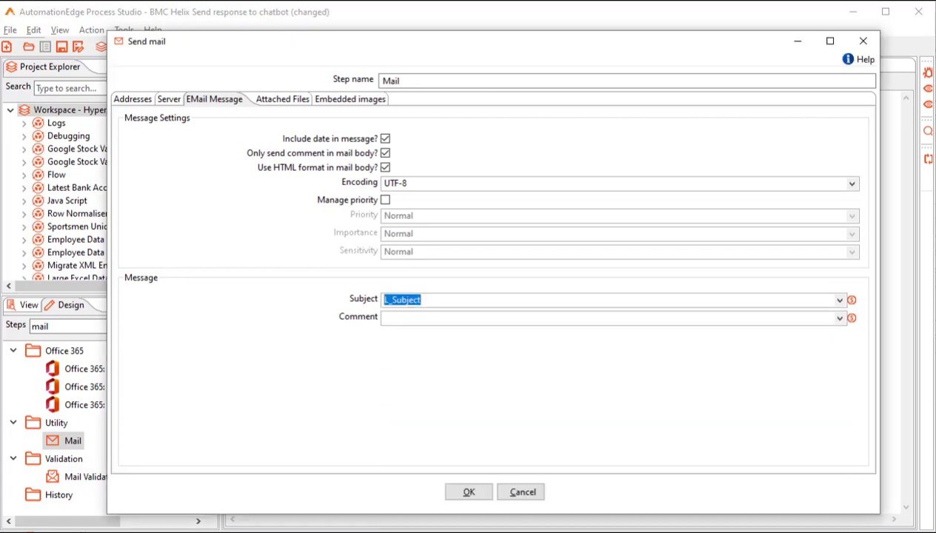
{"action": "left_click", "coordinate": [838, 317]}
{"action": "scroll", "coordinate": [611, 430], "scroll_direction": "down", "scroll_amount": 3}
{"action": "left_click", "coordinate": [393, 472]}
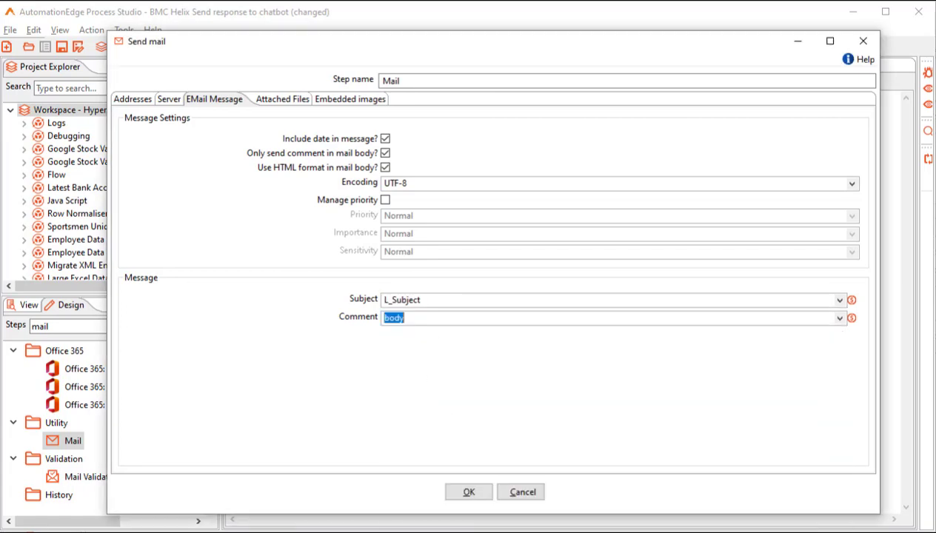
{"action": "left_click", "coordinate": [468, 491]}
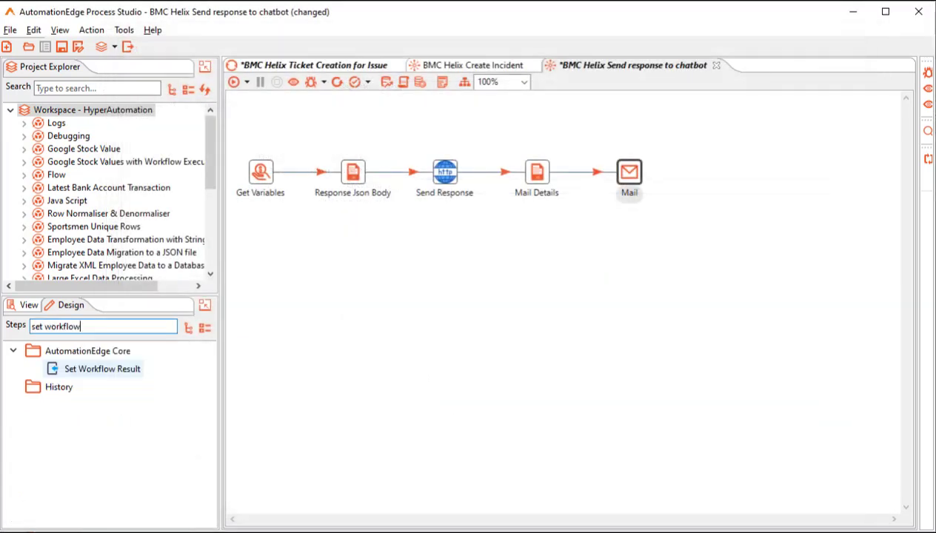
Add a Set Workflow Result step after Mail and a second, unconnected one below the flow.
{"action": "double_click", "coordinate": [102, 368]}
{"action": "left_click_drag", "start_coordinate": [102, 368], "coordinate": [628, 285]}
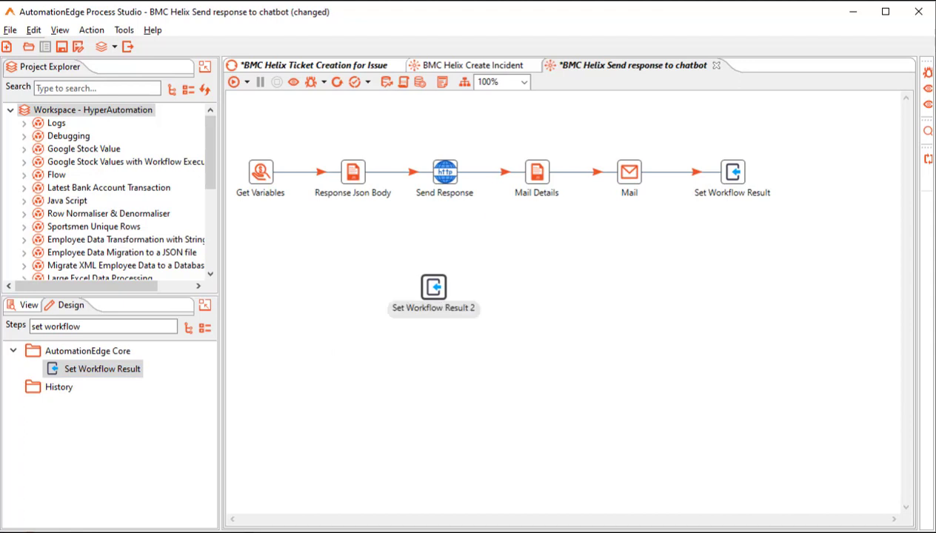
Connect the Send Response step to Set Workflow Result 2.
{"action": "mouse_move", "coordinate": [444, 172]}
{"action": "left_click_drag", "start_coordinate": [444, 173], "coordinate": [433, 287]}
{"action": "left_click", "coordinate": [497, 293]}
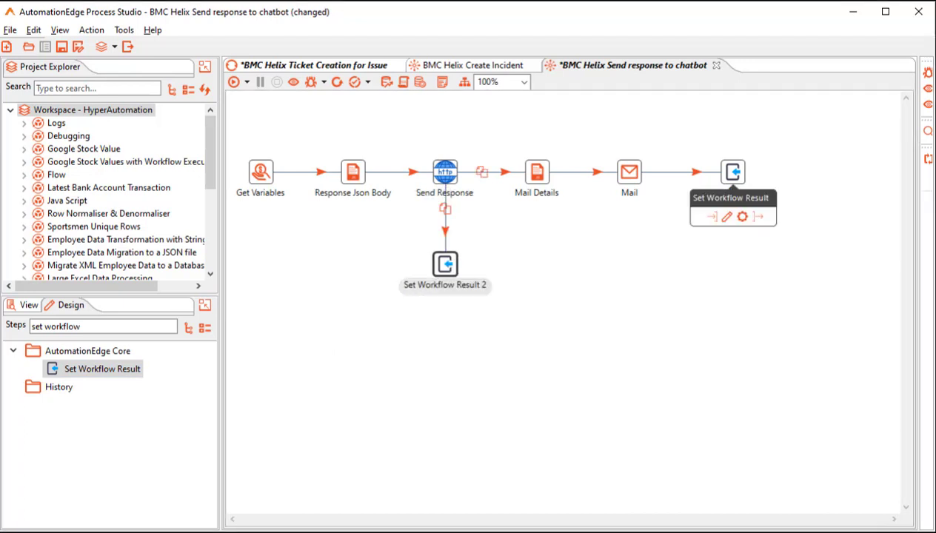
Rename the Set Workflow Result step that follows Mail as After Response.
{"action": "double_click", "coordinate": [732, 172]}
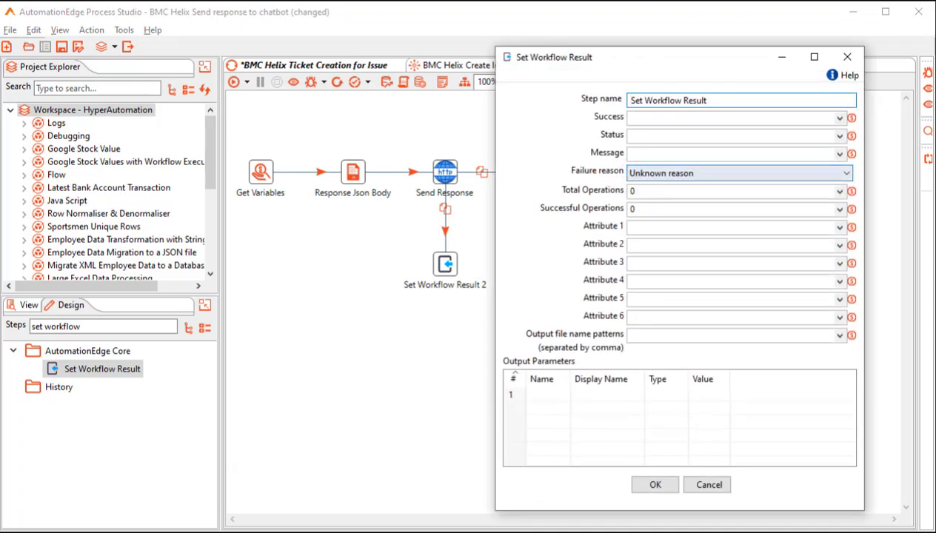
{"action": "key", "text": "ctrl+a"}
{"action": "type", "text": "after Res"}
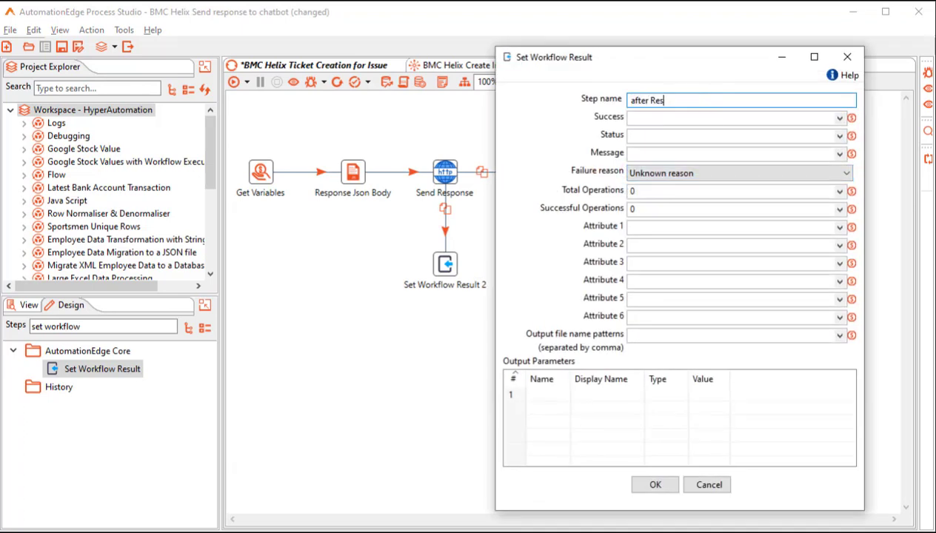
{"action": "type", "text": "ponse"}
{"action": "key", "text": "Home"}
{"action": "key", "text": "Delete"}
{"action": "type", "text": "A"}
Set the After Response step's Success to aeStatus and Status to status, and accept its settings.
{"action": "left_click", "coordinate": [839, 119]}
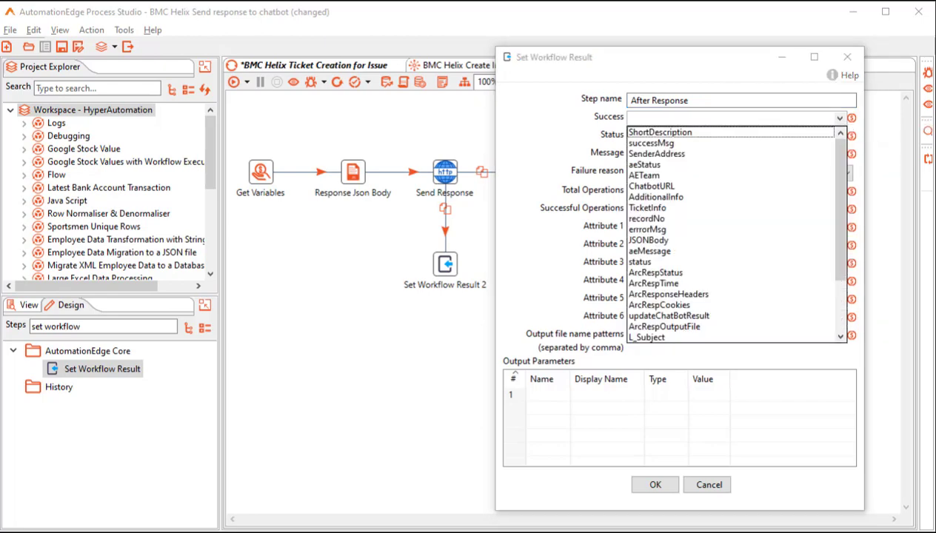
{"action": "left_click", "coordinate": [644, 165]}
{"action": "left_click", "coordinate": [846, 173]}
{"action": "left_click", "coordinate": [666, 311]}
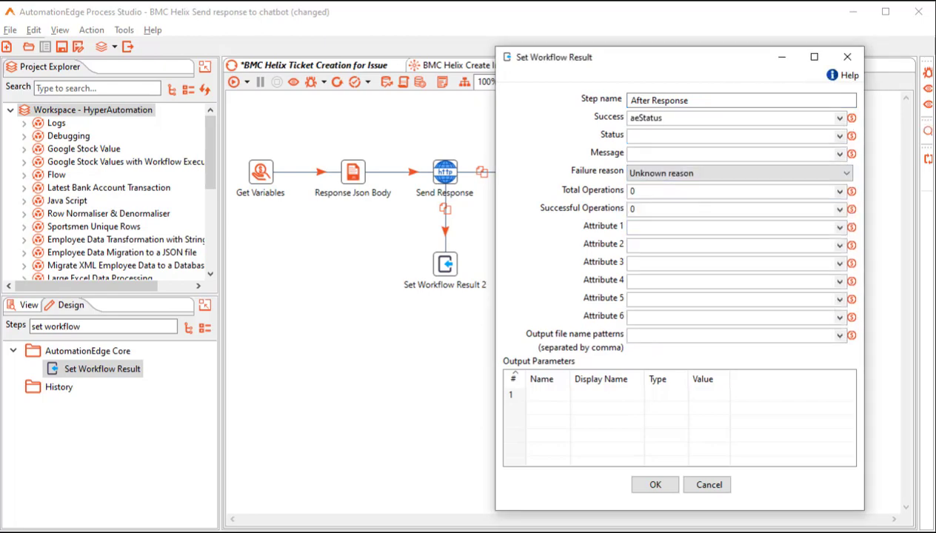
{"action": "left_click", "coordinate": [840, 135]}
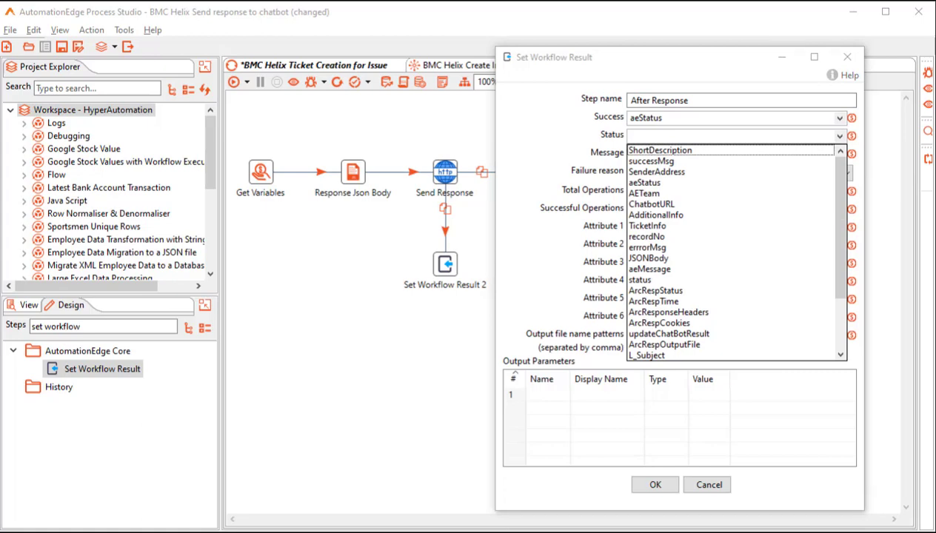
{"action": "left_click", "coordinate": [640, 280]}
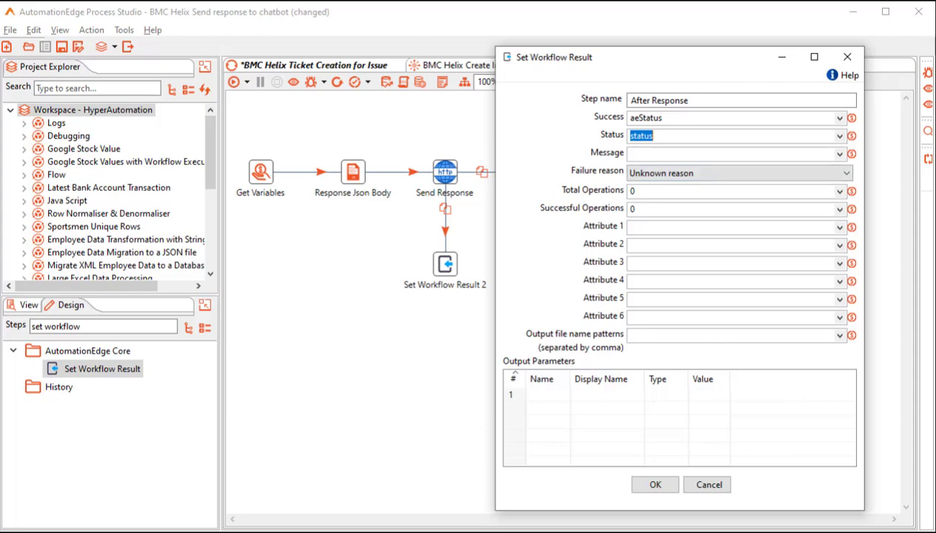
{"action": "left_click", "coordinate": [840, 154]}
{"action": "left_click", "coordinate": [839, 154]}
{"action": "left_click", "coordinate": [655, 484]}
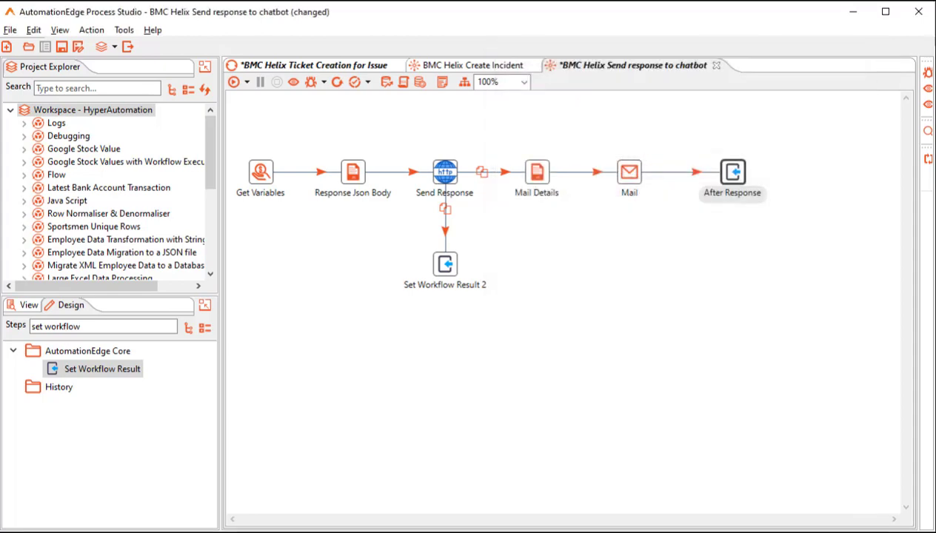
Undo the connection between Send Response and Set Workflow Result 2.
{"action": "double_click", "coordinate": [445, 264]}
{"action": "left_click", "coordinate": [708, 485]}
{"action": "key", "text": "ctrl+z"}
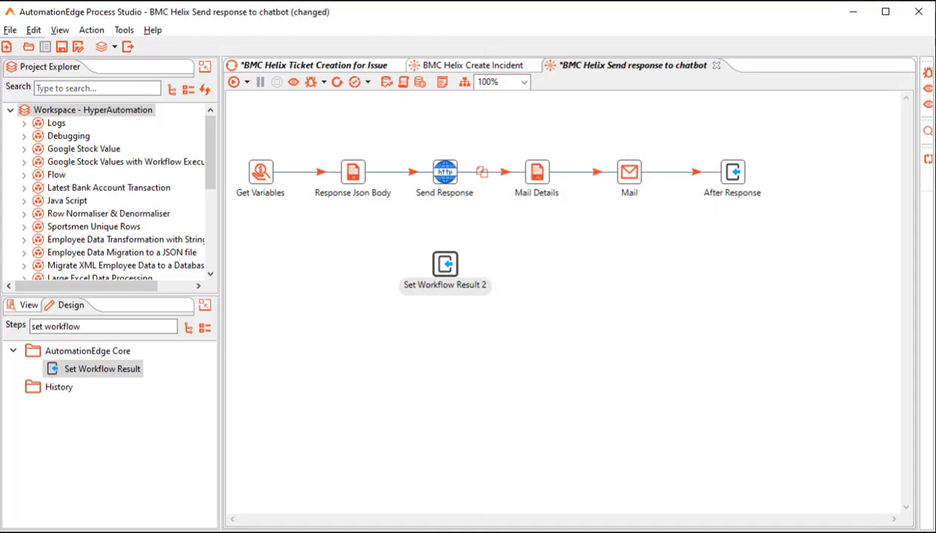
In the Send Response step's error handling settings, set the error descriptions fieldname to updateChatbotError and accept.
{"action": "right_click", "coordinate": [444, 171]}
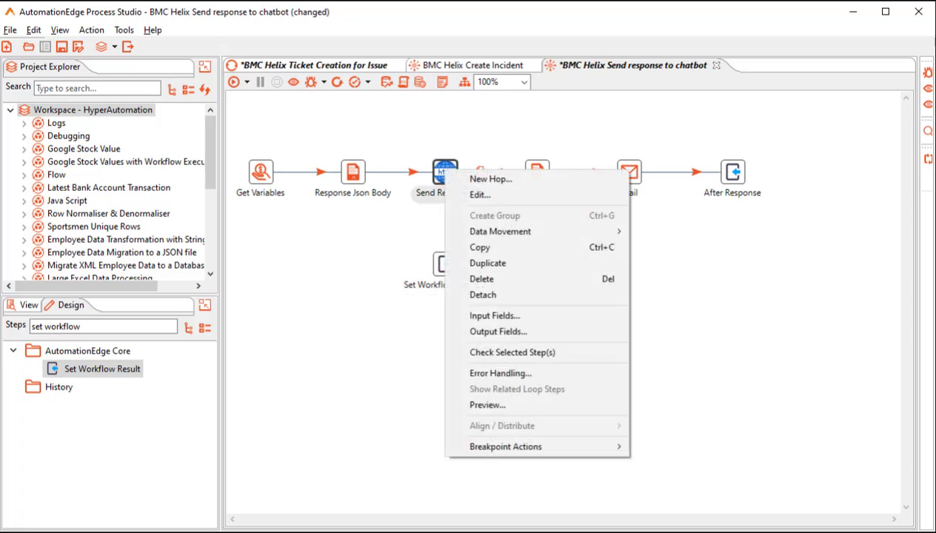
{"action": "left_click", "coordinate": [499, 373]}
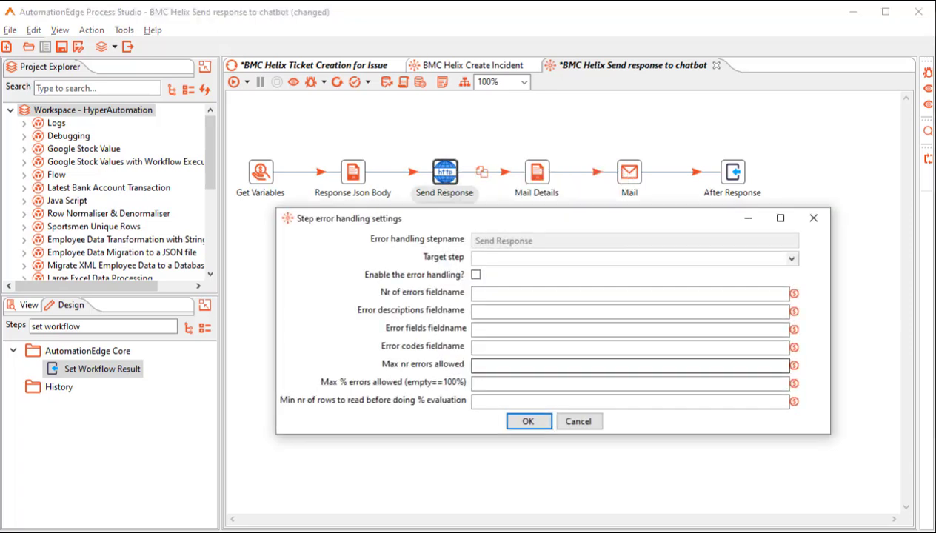
{"action": "left_click", "coordinate": [630, 311]}
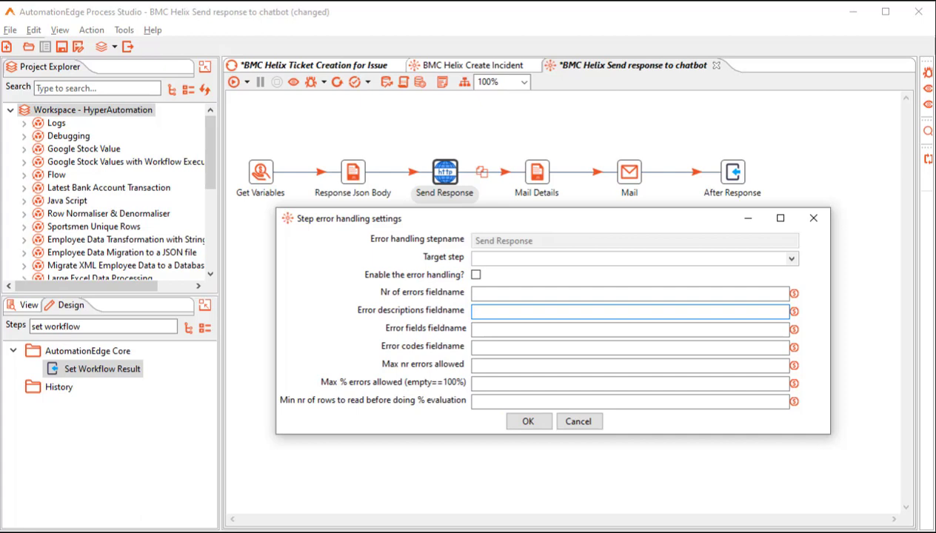
{"action": "type", "text": "updateChatbotError"}
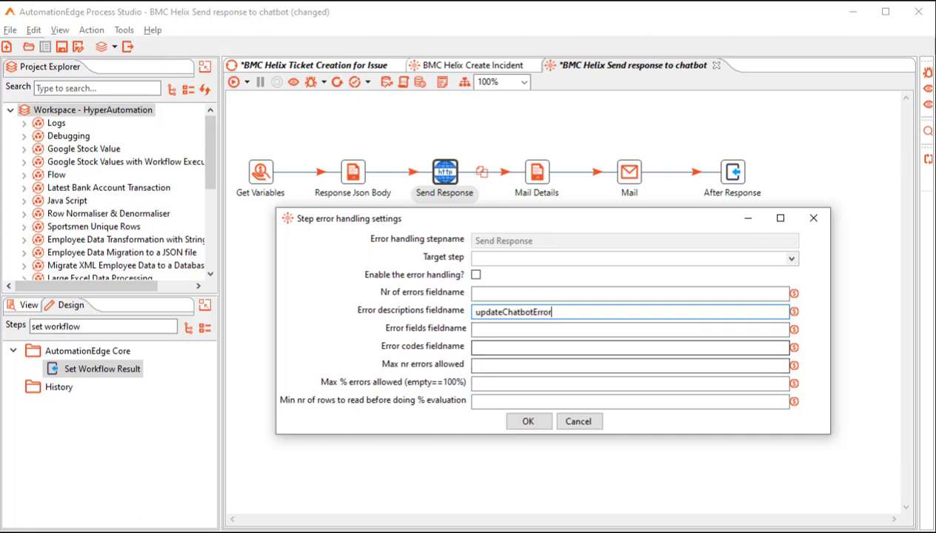
{"action": "key", "text": "Return"}
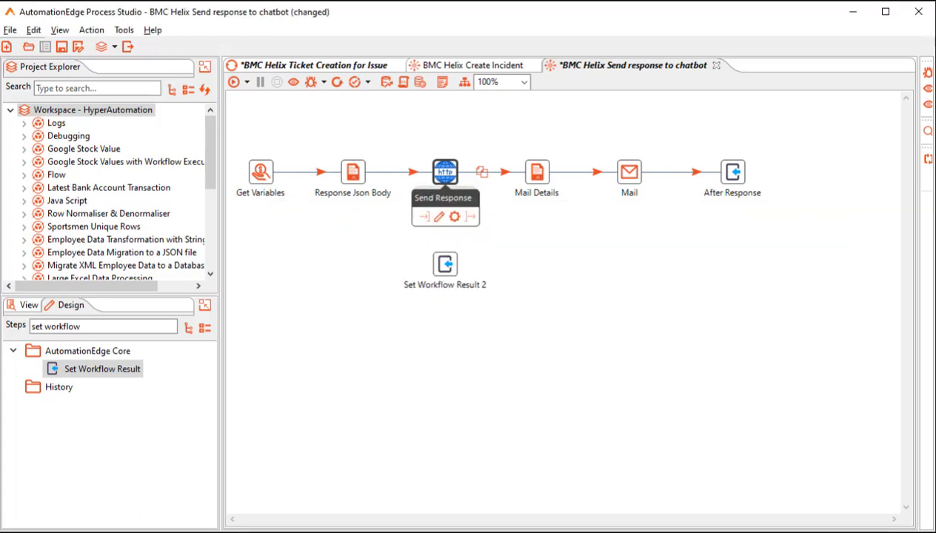
Connect Send Response to Set Workflow Result 2 as its error handling output, with rows copied to all destination steps.
{"action": "left_click_drag", "start_coordinate": [470, 216], "coordinate": [447, 267]}
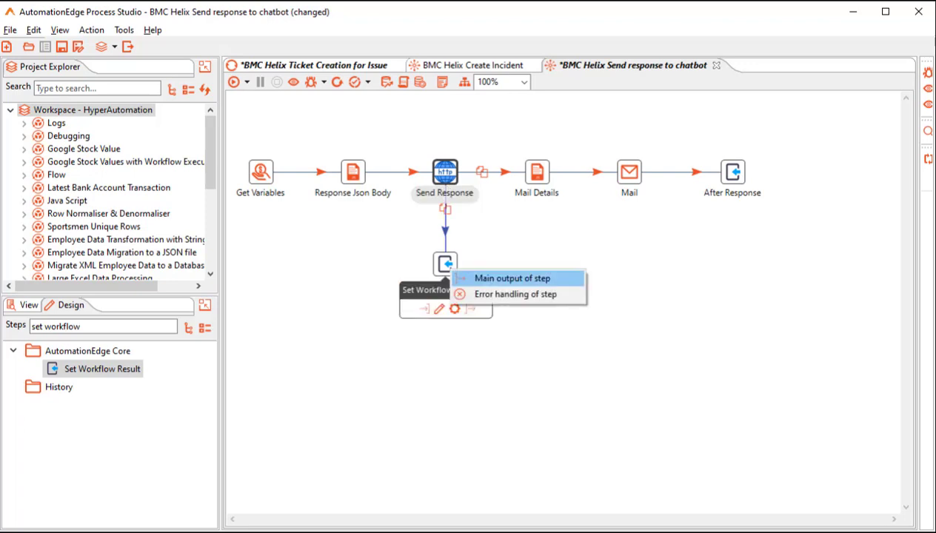
{"action": "left_click", "coordinate": [515, 294]}
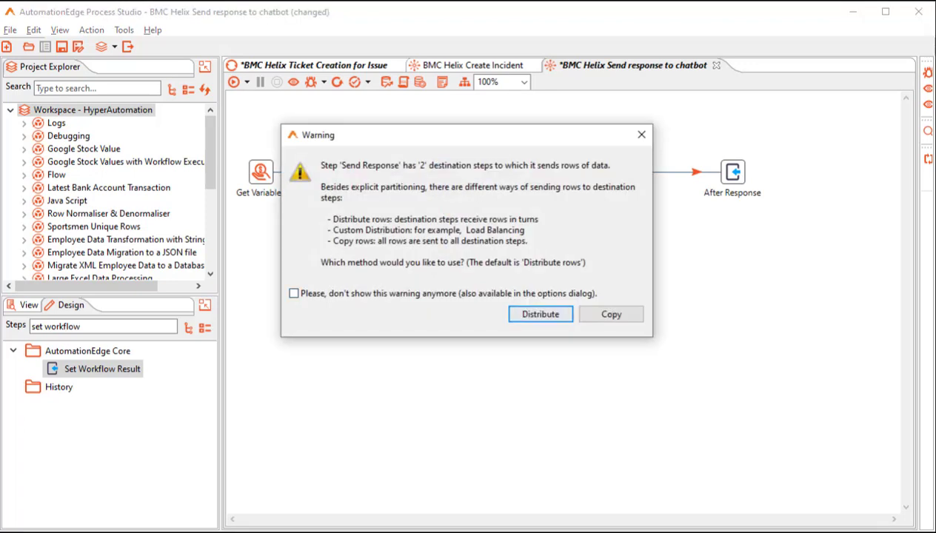
{"action": "left_click", "coordinate": [604, 311]}
Rename the Set Workflow Result 2 step as Set Failure Message.
{"action": "double_click", "coordinate": [445, 265]}
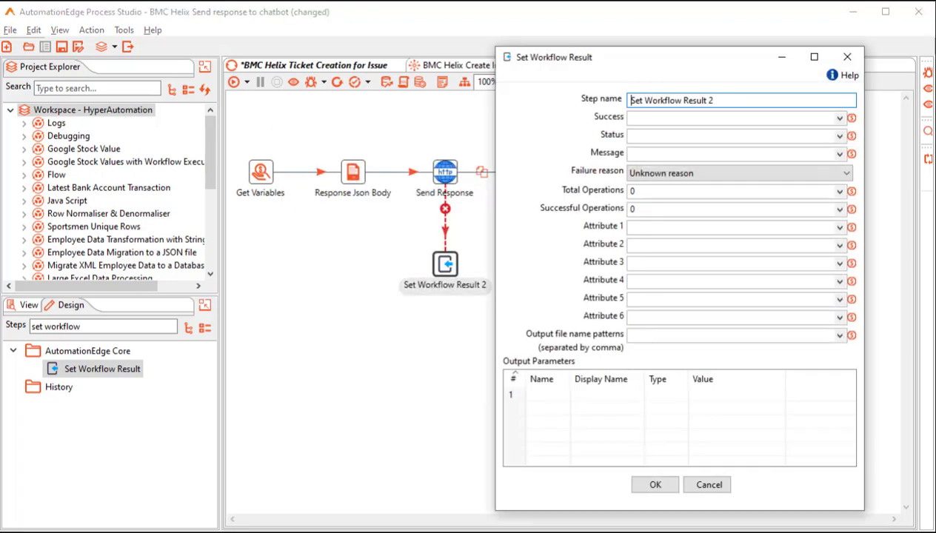
{"action": "key", "text": "ctrl+Left"}
{"action": "key", "text": "ctrl+Left"}
{"action": "key", "text": "ctrl+Left"}
{"action": "key", "text": "shift+End"}
{"action": "type", "text": "Failure Message"}
Set the failure step's Success to aeStatus, Status to status, Message to aeMessage and Attribute 1 to ShortDescription.
{"action": "left_click", "coordinate": [840, 119]}
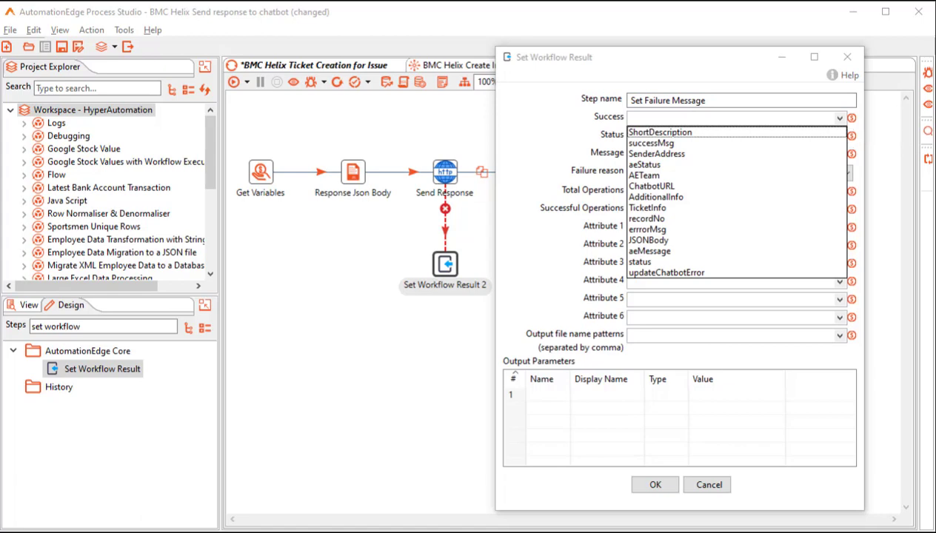
{"action": "left_click", "coordinate": [666, 165]}
{"action": "left_click", "coordinate": [667, 172]}
{"action": "left_click", "coordinate": [839, 135]}
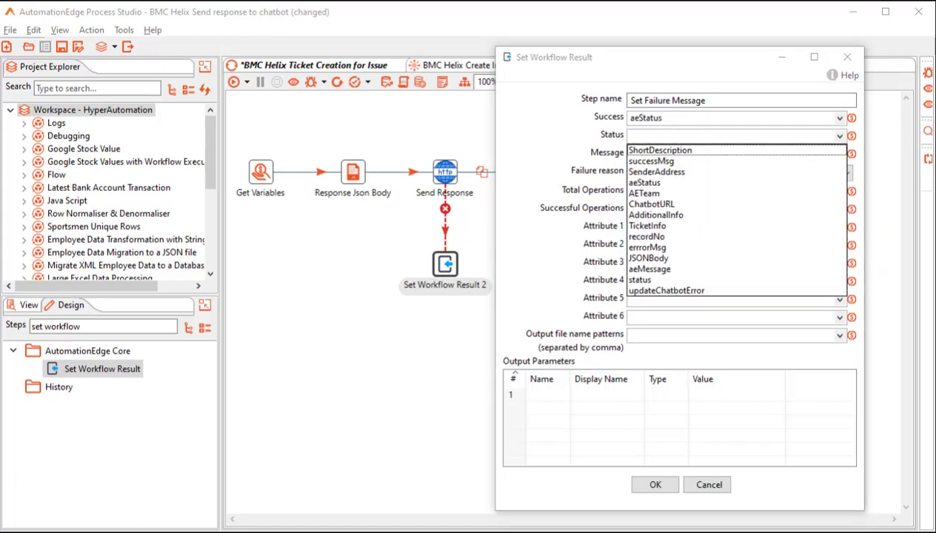
{"action": "left_click", "coordinate": [639, 280]}
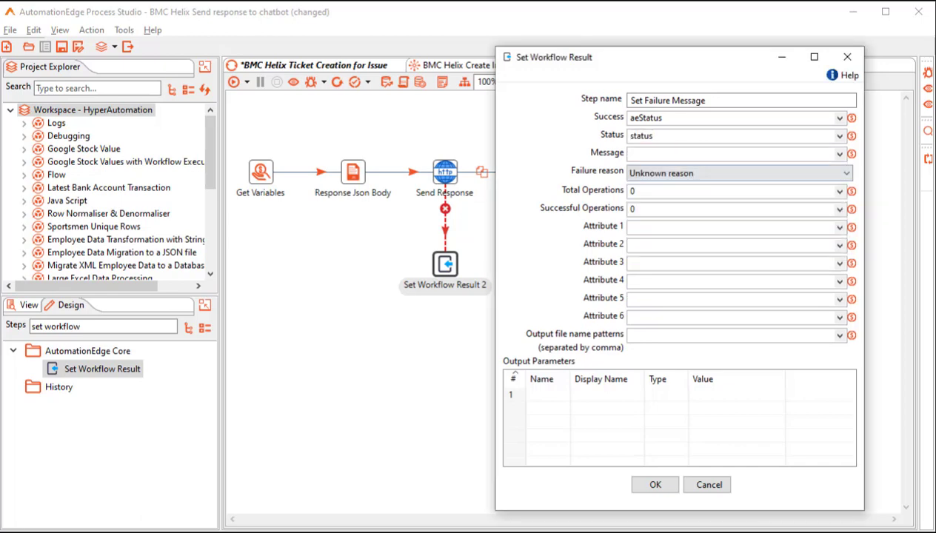
{"action": "left_click", "coordinate": [839, 153]}
{"action": "left_click", "coordinate": [649, 286]}
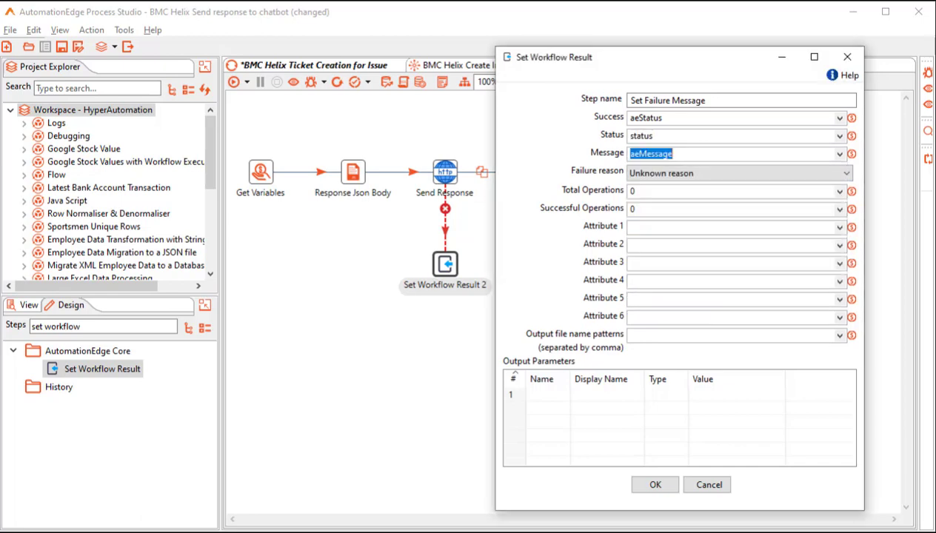
{"action": "left_click", "coordinate": [839, 227]}
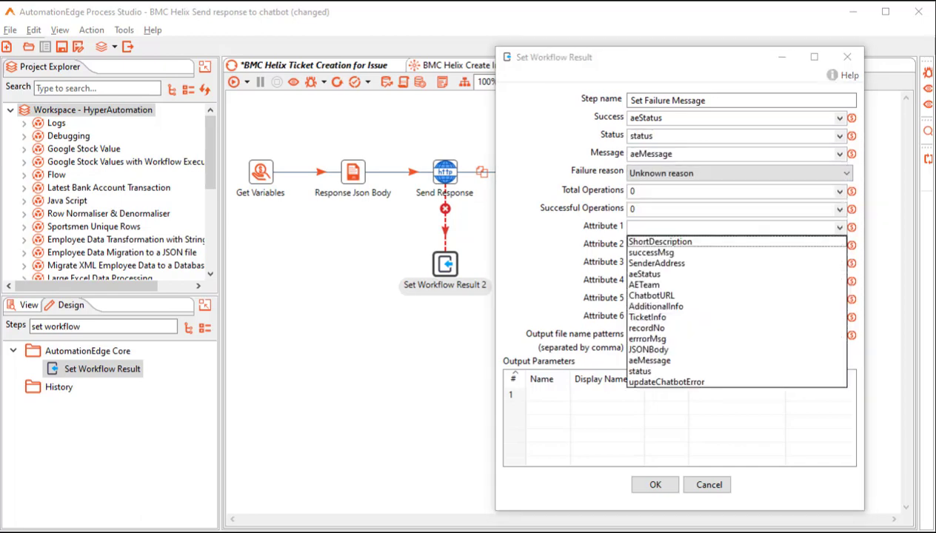
{"action": "key", "text": "Return"}
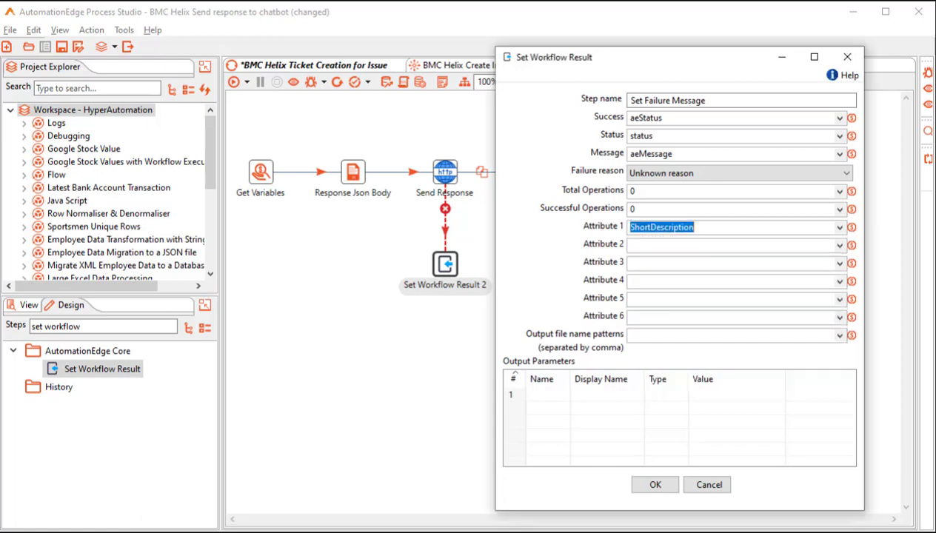
Add an output parameter Chatbot_Status with display name Chatbot Status and value updateChatbotError to the failure step, and accept its settings.
{"action": "left_click_drag", "start_coordinate": [570, 379], "coordinate": [620, 379]}
{"action": "left_click", "coordinate": [563, 395]}
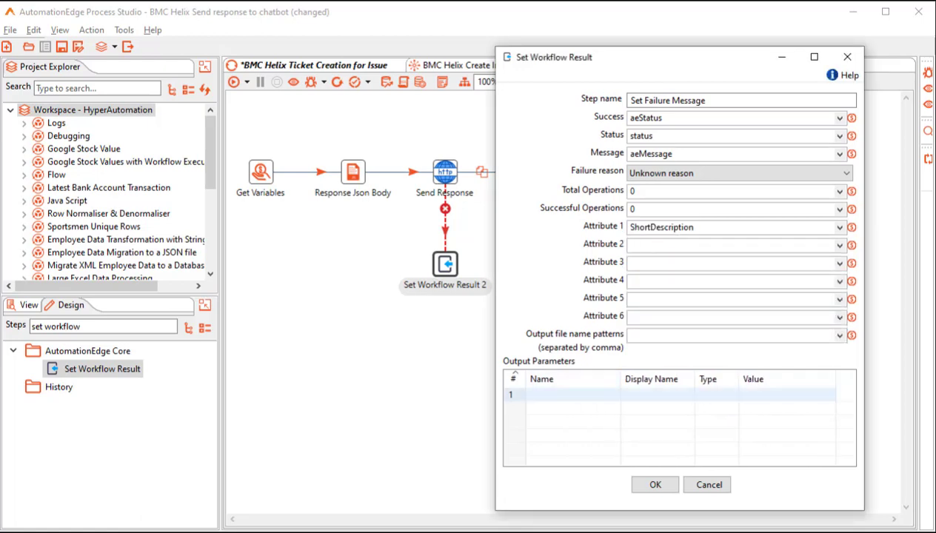
{"action": "type", "text": "Chatbot_Status"}
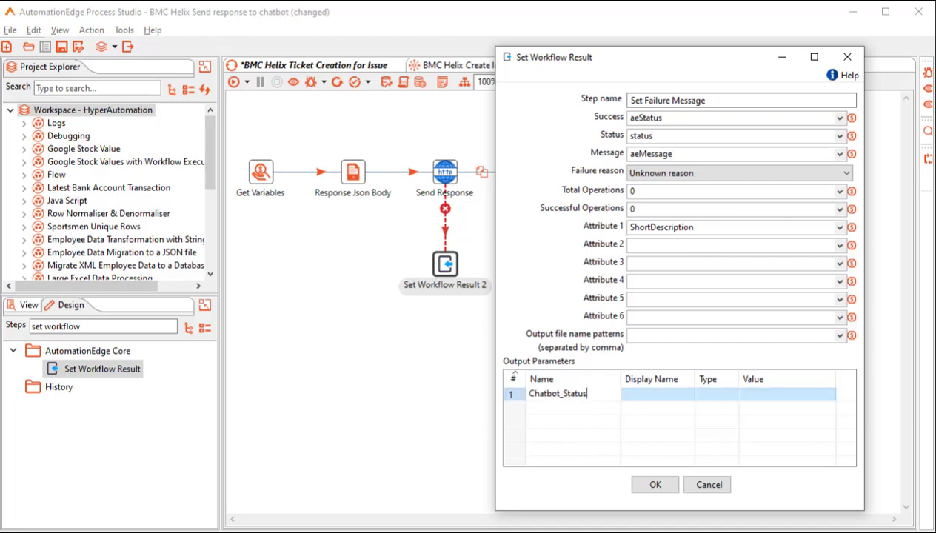
{"action": "key", "text": "Tab"}
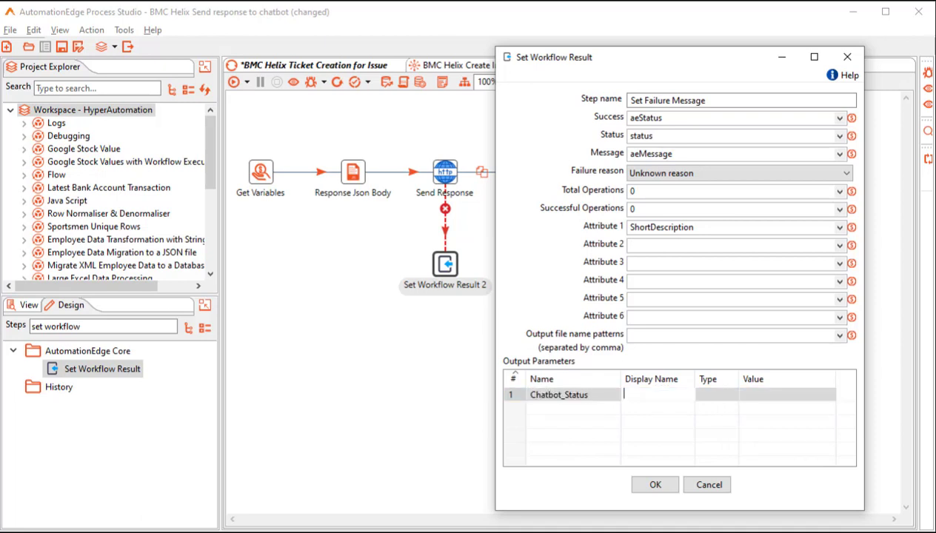
{"action": "type", "text": "Chatbot Status"}
{"action": "key", "text": "Tab"}
{"action": "key", "text": "alt+Down"}
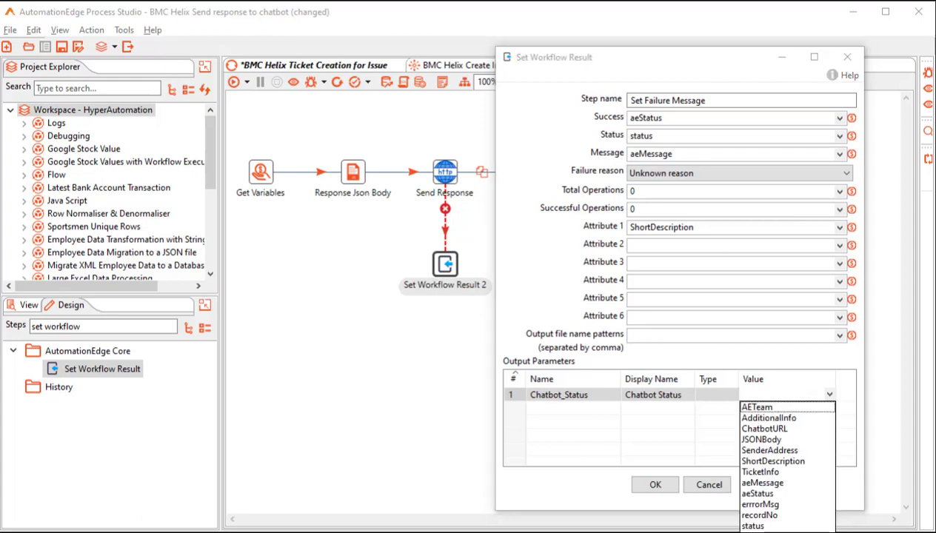
{"action": "key", "text": "End"}
{"action": "key", "text": "Return"}
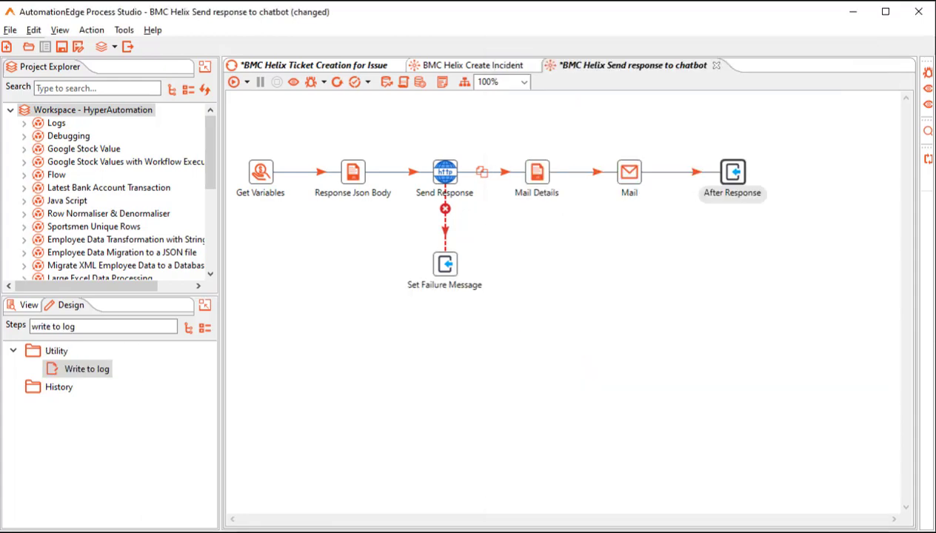
Add Write to log steps following After Response and Set Failure Message, and enter After Response as the first one's name.
{"action": "double_click", "coordinate": [86, 369]}
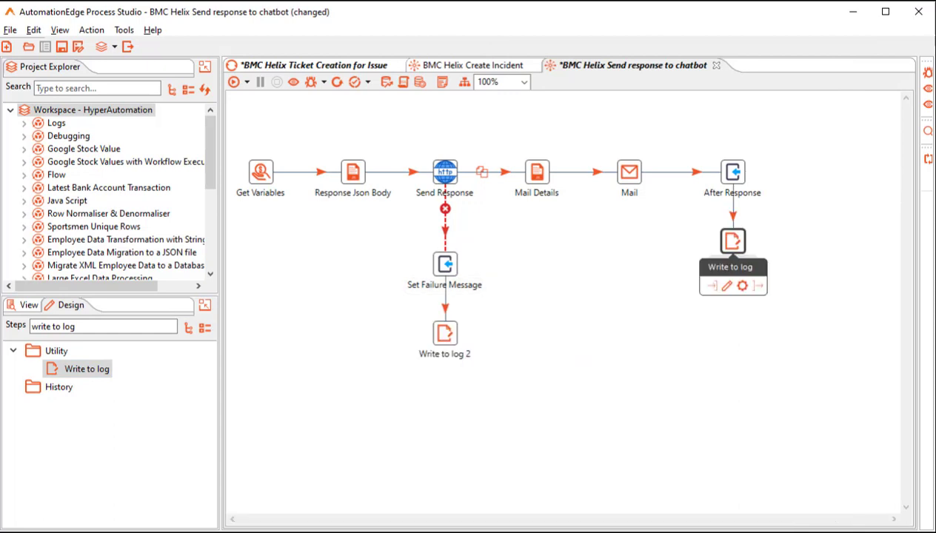
{"action": "double_click", "coordinate": [732, 240]}
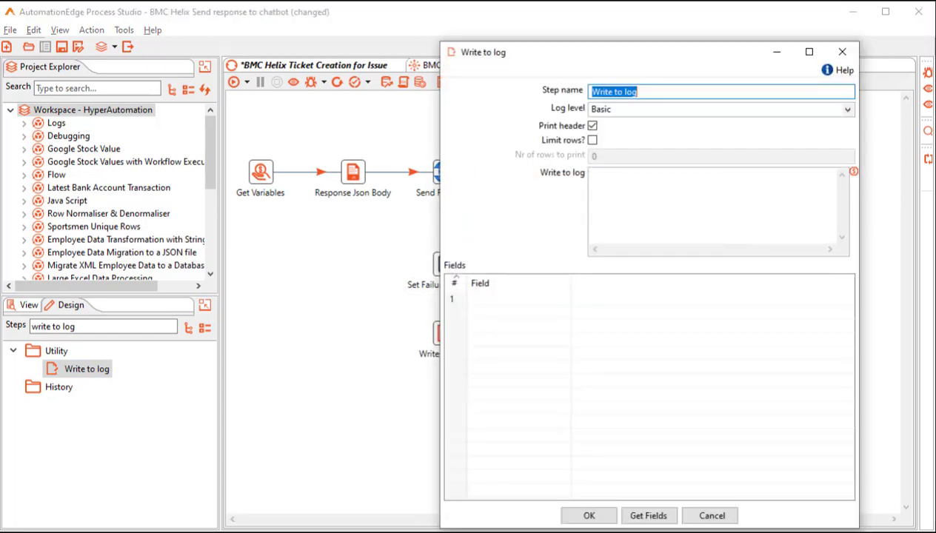
{"action": "type", "text": "After Response"}
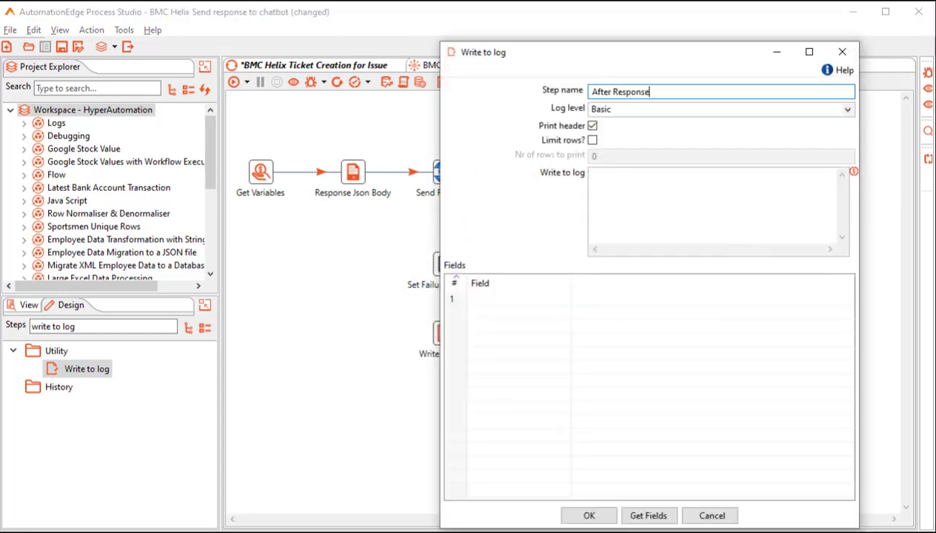
Set the log text to "Successful: END OF EXECUTION" between separator lines and list the fields ChatbotURL, aeStatus, aeMessage, status, successMsg, errrorMsg, AdditionalInfo, JSONBody and recordNo.
{"action": "left_click", "coordinate": [710, 200]}
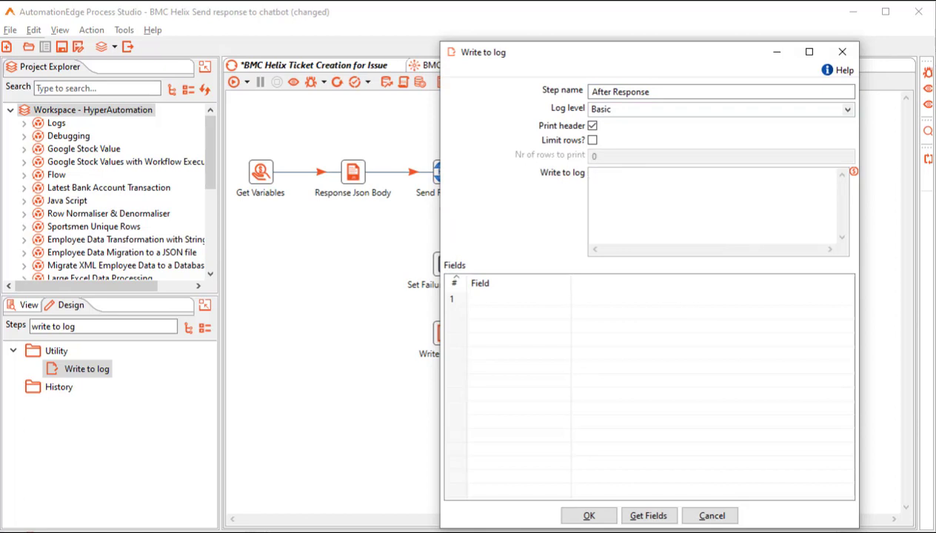
{"action": "type", "text": "======================================  Successful: END OF EXECUTION   ======================================"}
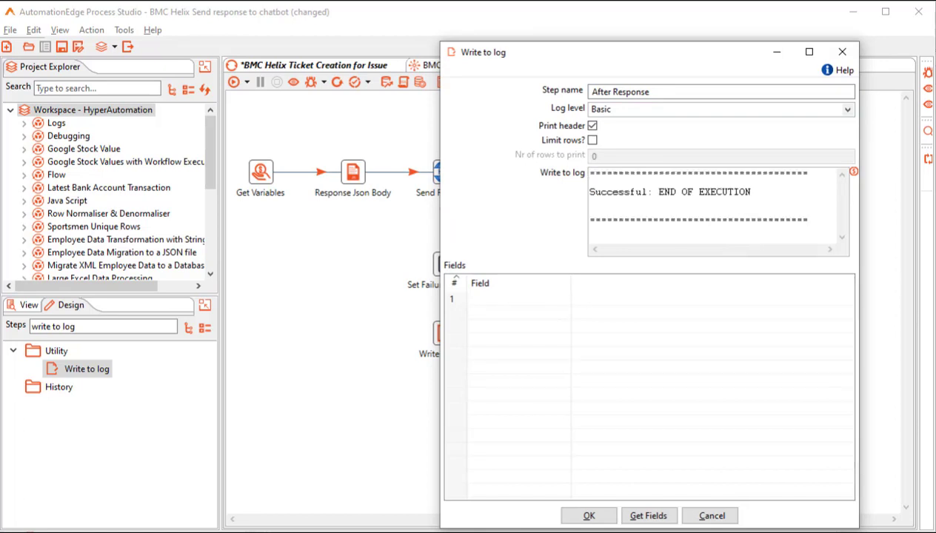
{"action": "left_click", "coordinate": [648, 516]}
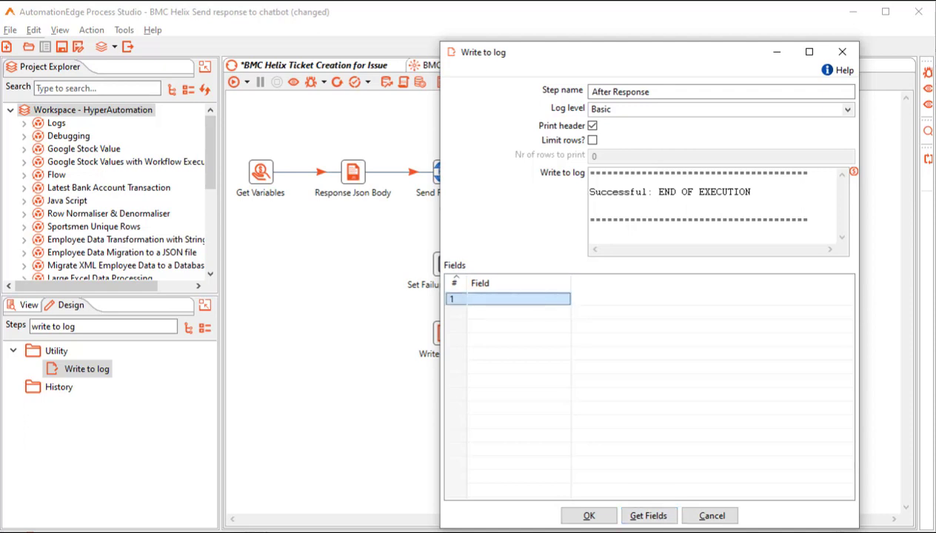
{"action": "left_click", "coordinate": [564, 299]}
{"action": "left_click", "coordinate": [498, 386]}
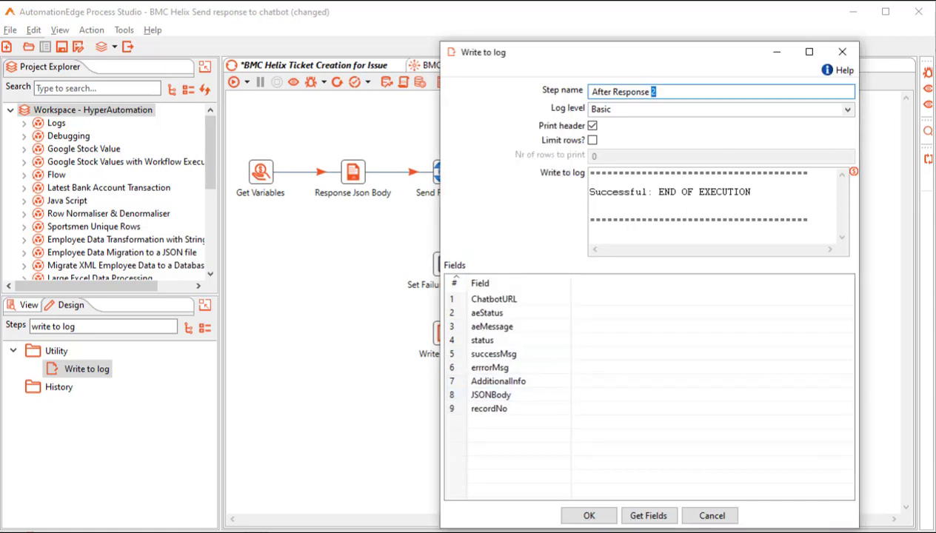
Change the success log step's name to After Response Log and accept its settings.
{"action": "type", "text": "Log"}
{"action": "left_click", "coordinate": [589, 515]}
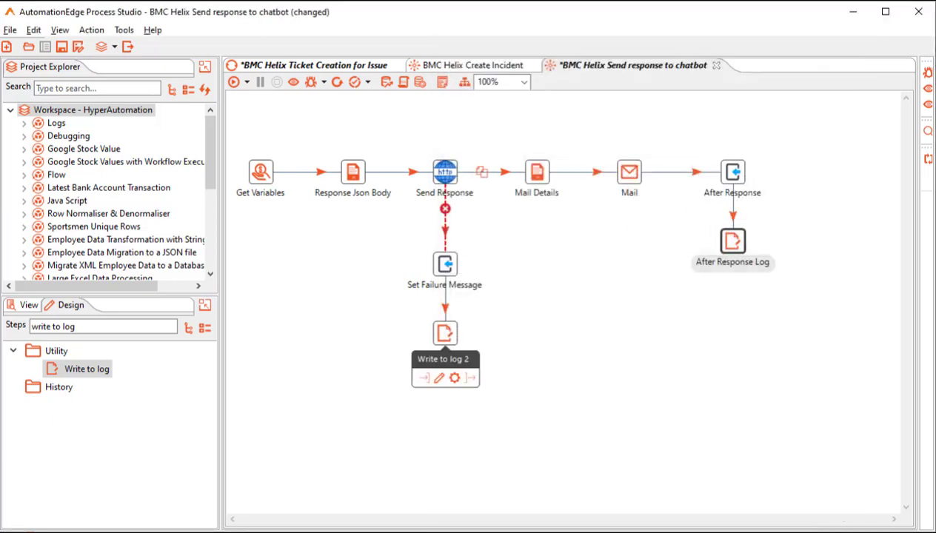
Rename the Write to log step that follows Set Failure Message as Error Response log.
{"action": "double_click", "coordinate": [444, 334]}
{"action": "type", "text": "Error Response log 2"}
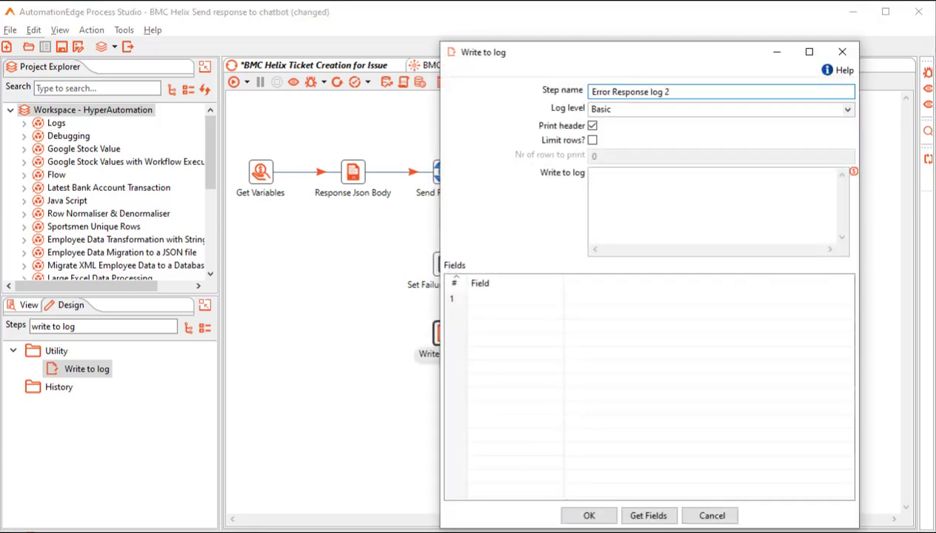
{"action": "key", "text": "BackSpace"}
{"action": "key", "text": "BackSpace"}
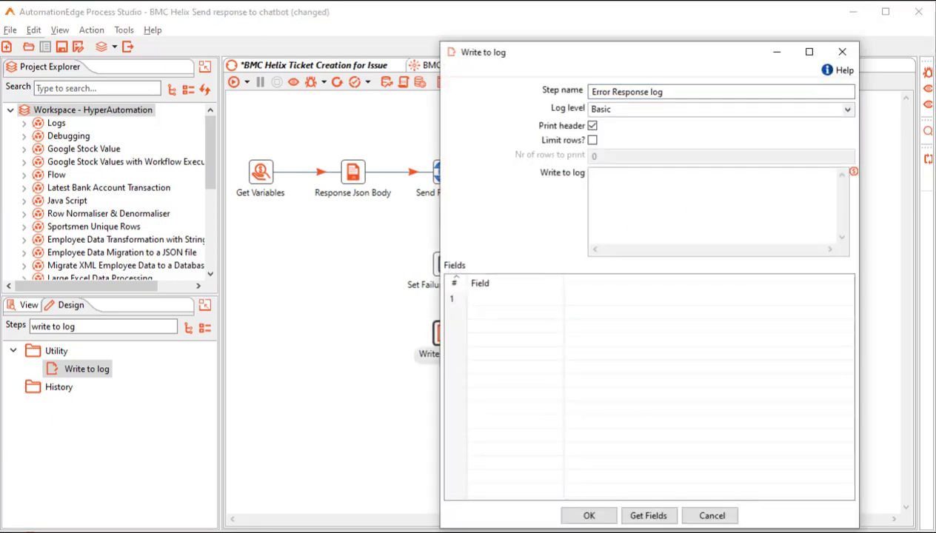
Paste the log text "Error: While sending responce to chatbot" between separator lines into the Error Response log step.
{"action": "key", "text": "alt+Tab"}
{"action": "key", "text": "alt+Tab"}
{"action": "key", "text": "ctrl+v"}
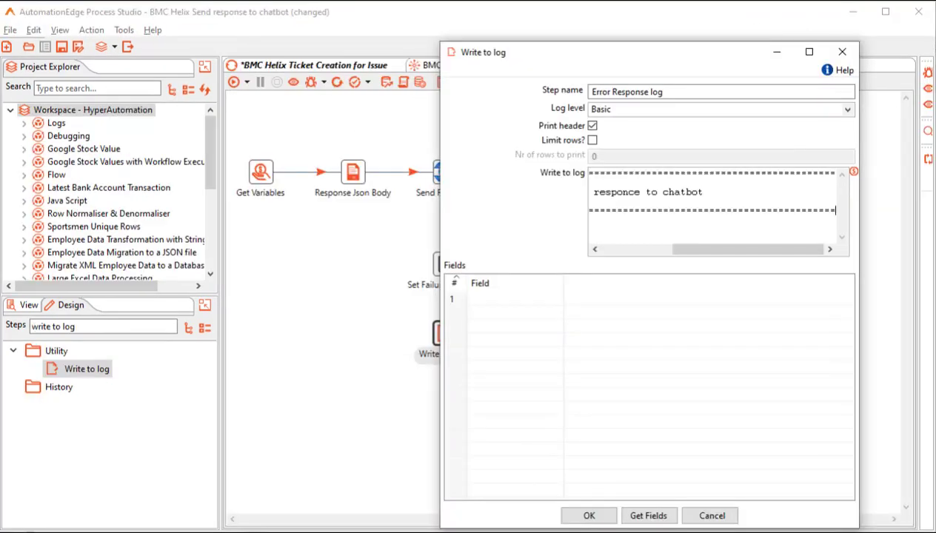
{"action": "left_click_drag", "start_coordinate": [740, 249], "coordinate": [666, 249]}
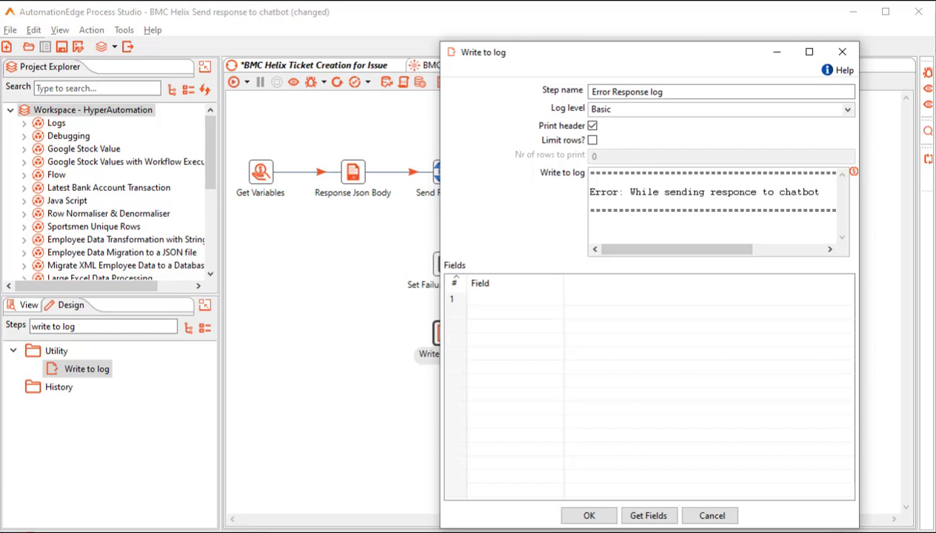
List ChatbotURL, AdditionalInfo, aeStatus, status and aeMessage as the first five fields of the Error Response log step.
{"action": "left_click", "coordinate": [514, 298]}
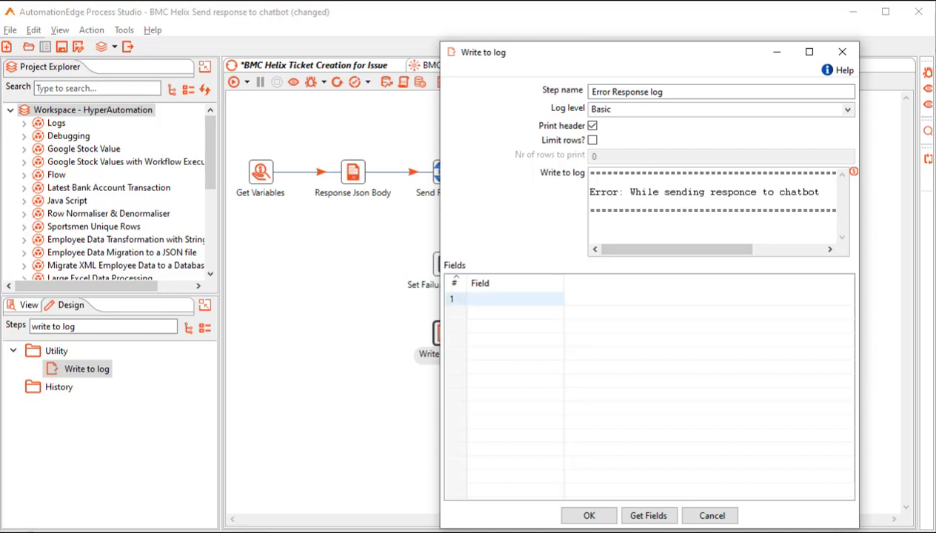
{"action": "left_click", "coordinate": [515, 298]}
{"action": "left_click", "coordinate": [515, 312]}
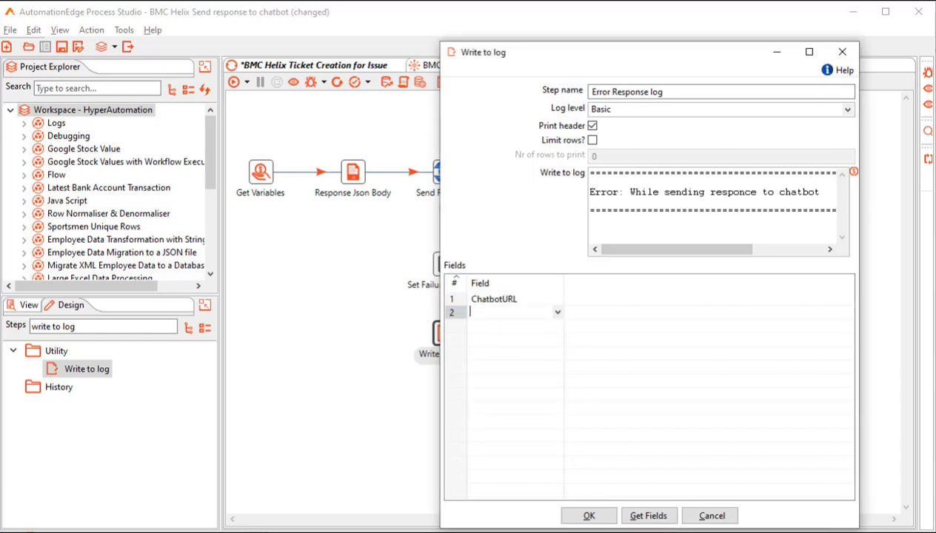
{"action": "left_click", "coordinate": [514, 326]}
{"action": "left_click", "coordinate": [514, 339]}
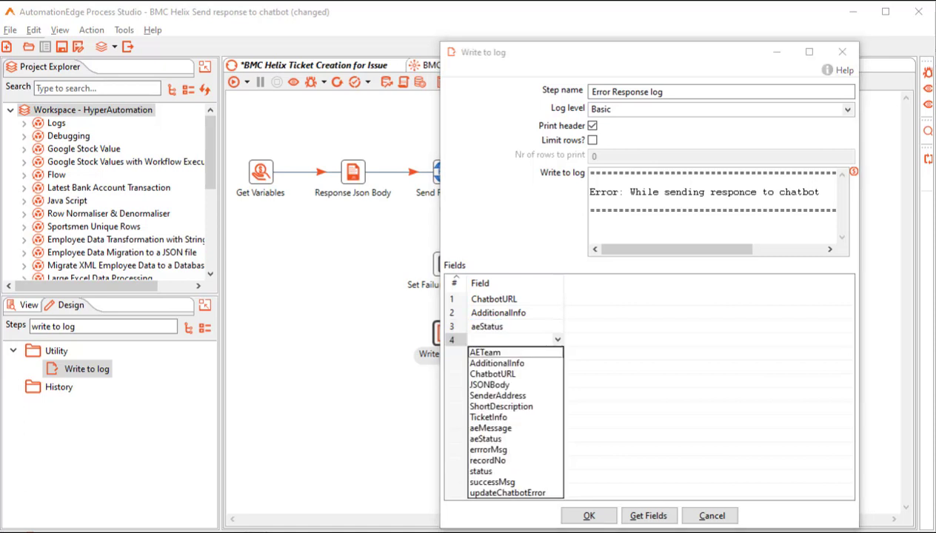
{"action": "left_click", "coordinate": [480, 471]}
{"action": "left_click", "coordinate": [514, 353]}
{"action": "left_click", "coordinate": [490, 441]}
Add successMsg, errrorMsg, JSONBody and updateChatbotError to the Error Response log step's fields and accept its settings.
{"action": "left_click", "coordinate": [515, 366]}
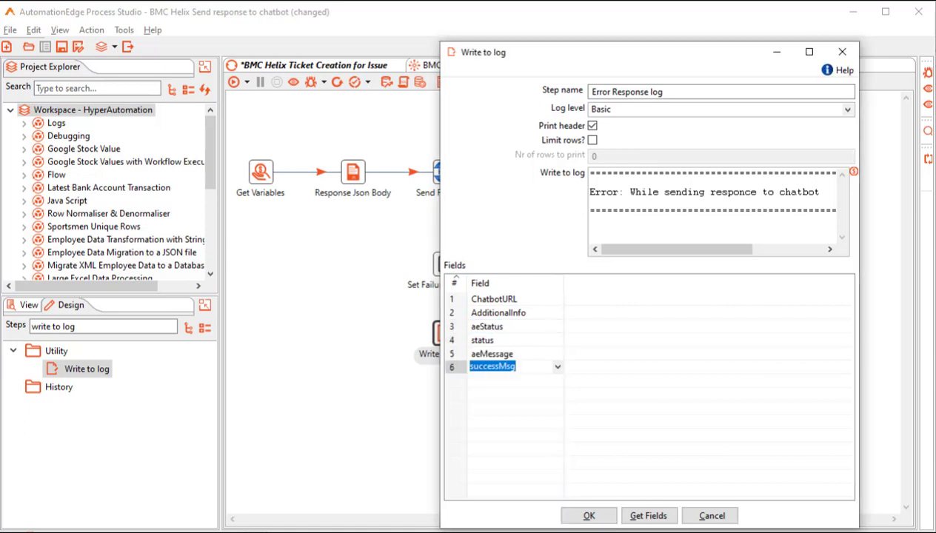
{"action": "left_click", "coordinate": [558, 366]}
{"action": "left_click", "coordinate": [489, 489]}
{"action": "left_click", "coordinate": [515, 381]}
{"action": "left_click", "coordinate": [515, 395]}
{"action": "left_click", "coordinate": [515, 408]}
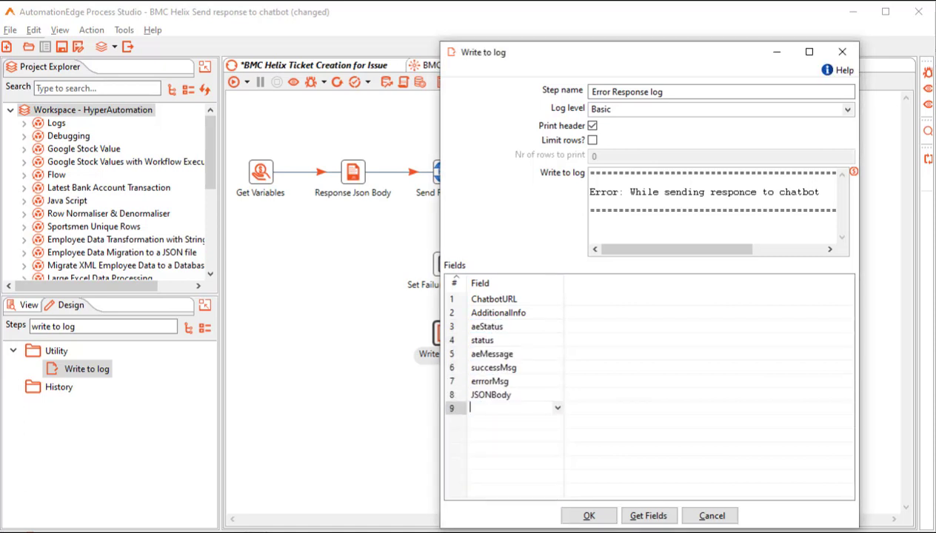
{"action": "left_click", "coordinate": [557, 408]}
{"action": "type", "text": "updateChatbotBody"}
{"action": "left_click", "coordinate": [588, 515]}
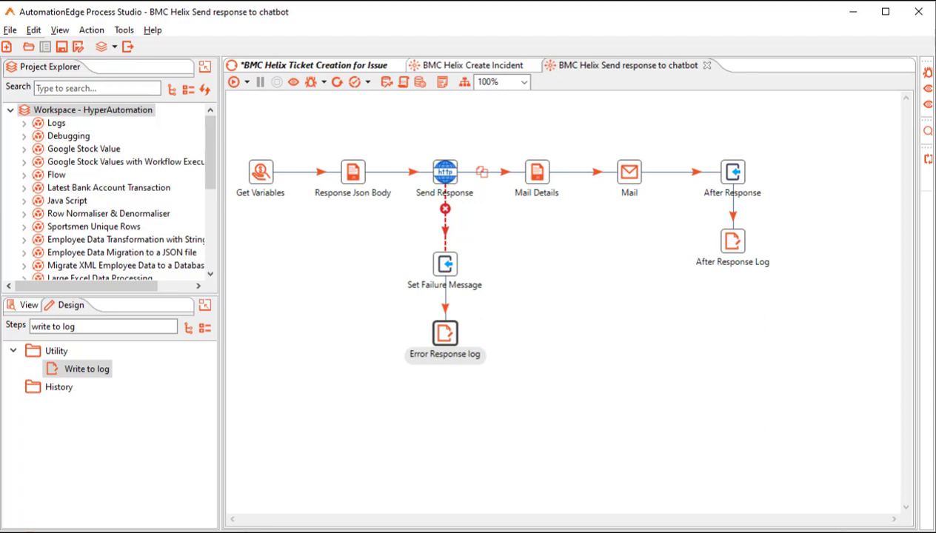
Switch to the BMC Helix Ticket Creation for Issue process and save it.
{"action": "left_click", "coordinate": [313, 65]}
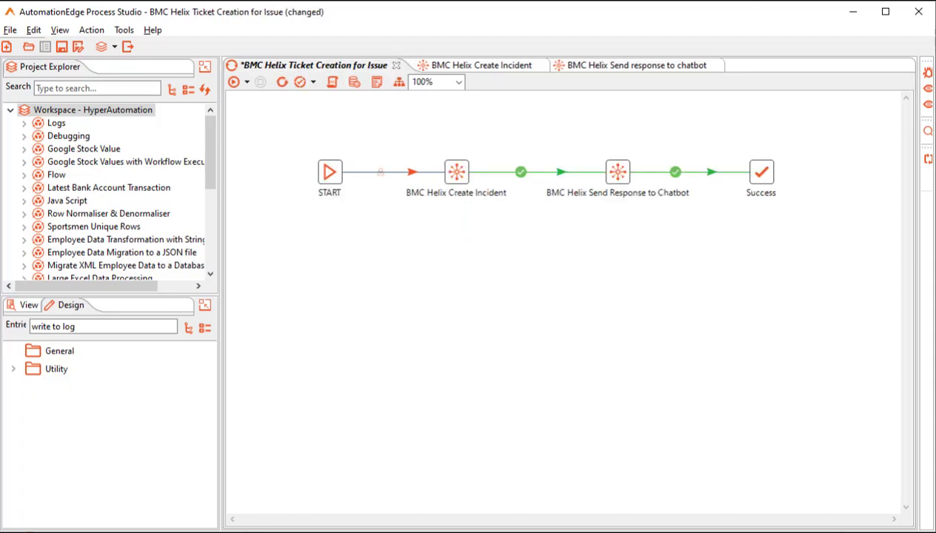
{"action": "key", "text": "ctrl+s"}
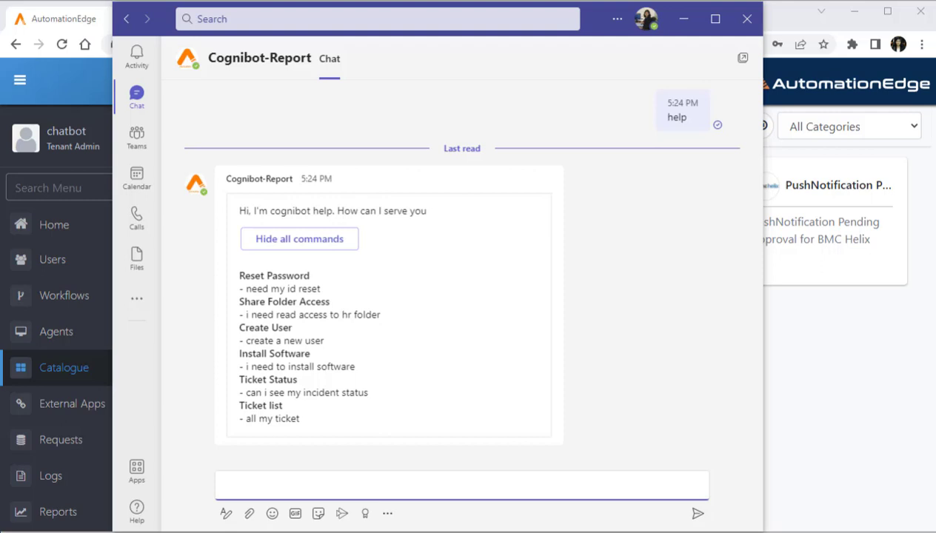
Switch to Microsoft Teams and send the message "network" in the Cognibot-Report chat.
{"action": "type", "text": "network"}
{"action": "key", "text": "Return"}
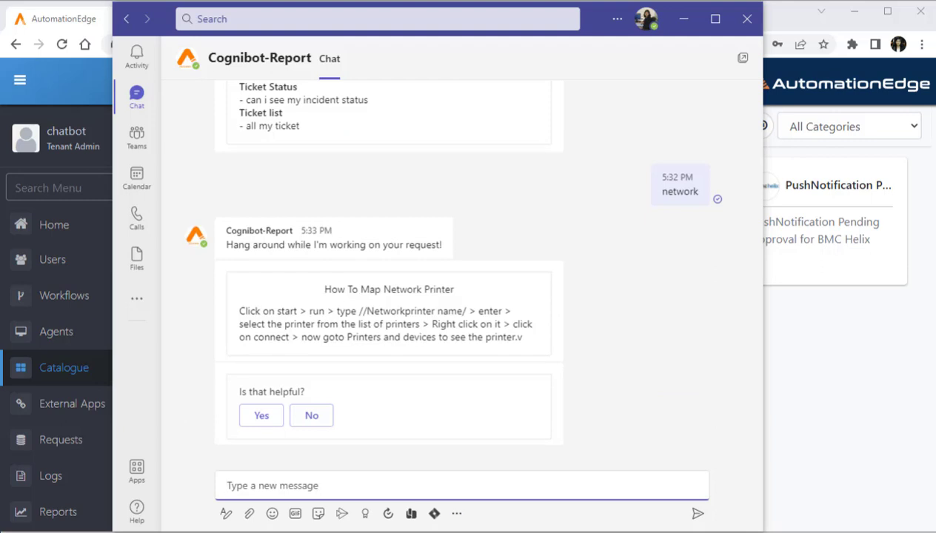
Mark the network printer answer as not helpful and submit a ticket with the description "network is down. I am unable to connect to the internet.".
{"action": "left_click", "coordinate": [311, 415]}
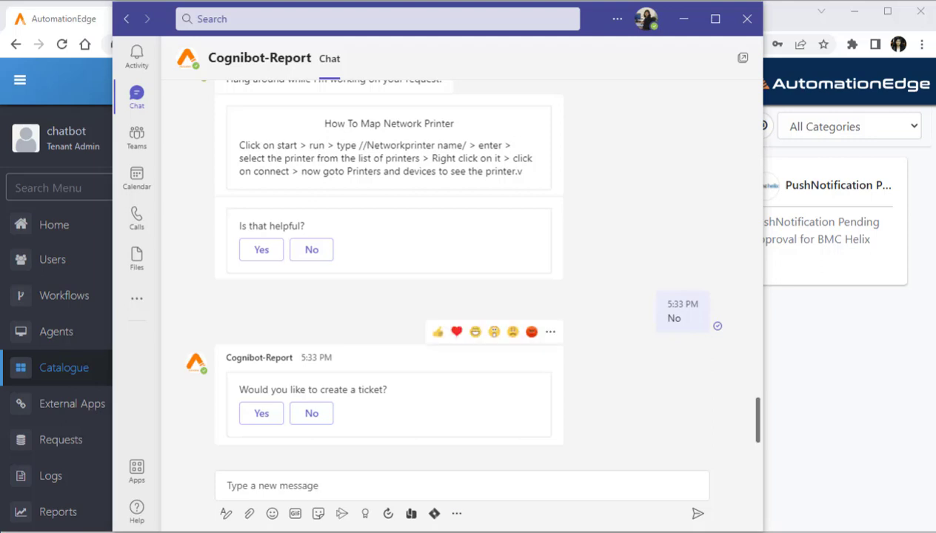
{"action": "left_click", "coordinate": [261, 413]}
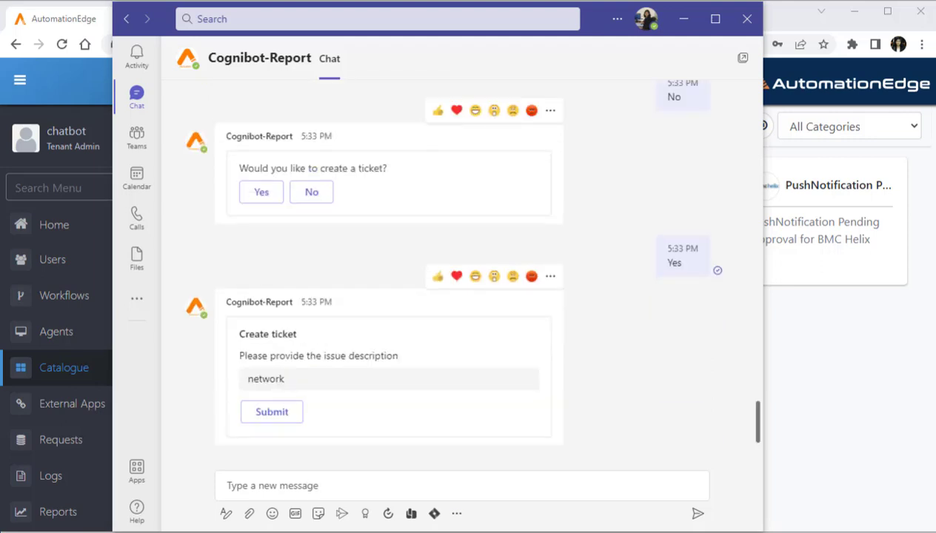
{"action": "left_click", "coordinate": [285, 379]}
{"action": "type", "text": "is down. I am unable to connect to the internet."}
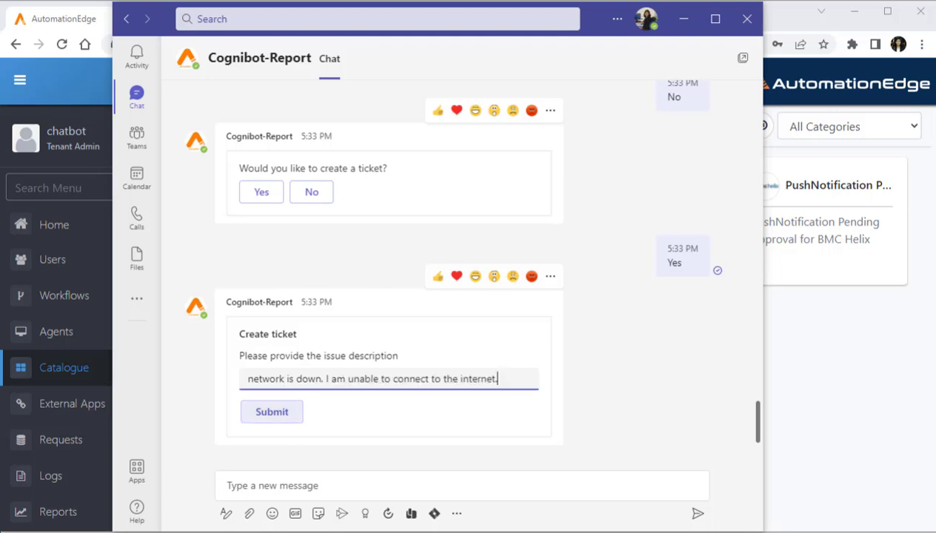
{"action": "left_click", "coordinate": [271, 411]}
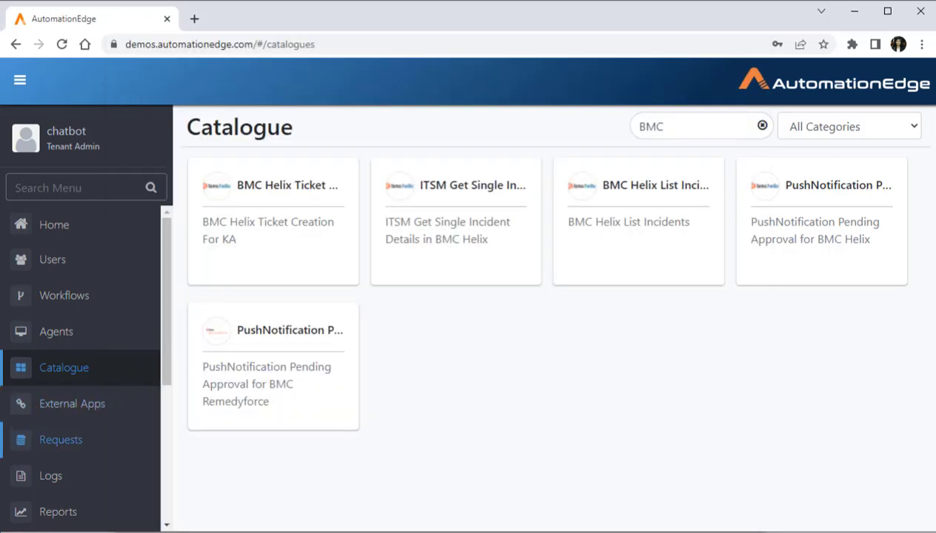
Check the execution details of the latest BMC Helix Ticket Creation For KA request in AutomationEdge, returning to the Cognibot-Report chat in Teams.
{"action": "left_click", "coordinate": [61, 440]}
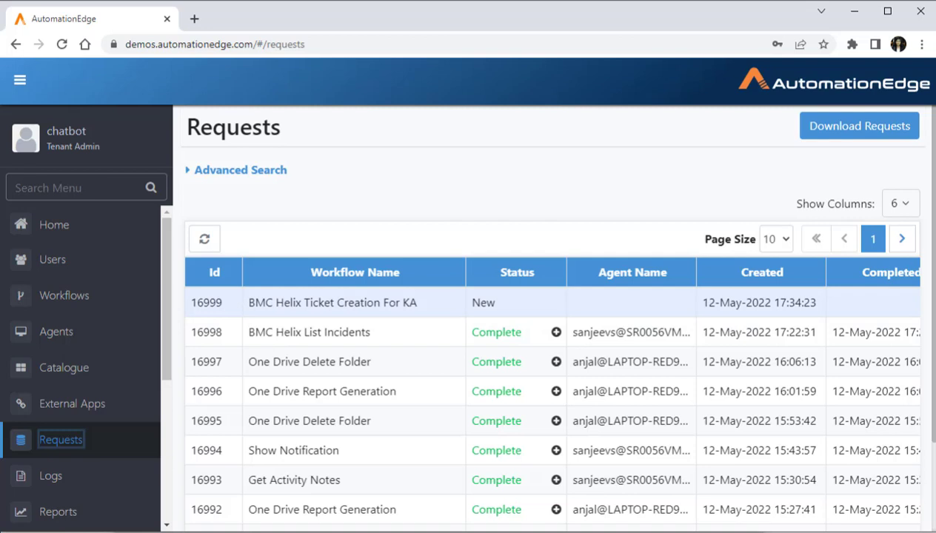
{"action": "left_click", "coordinate": [204, 238]}
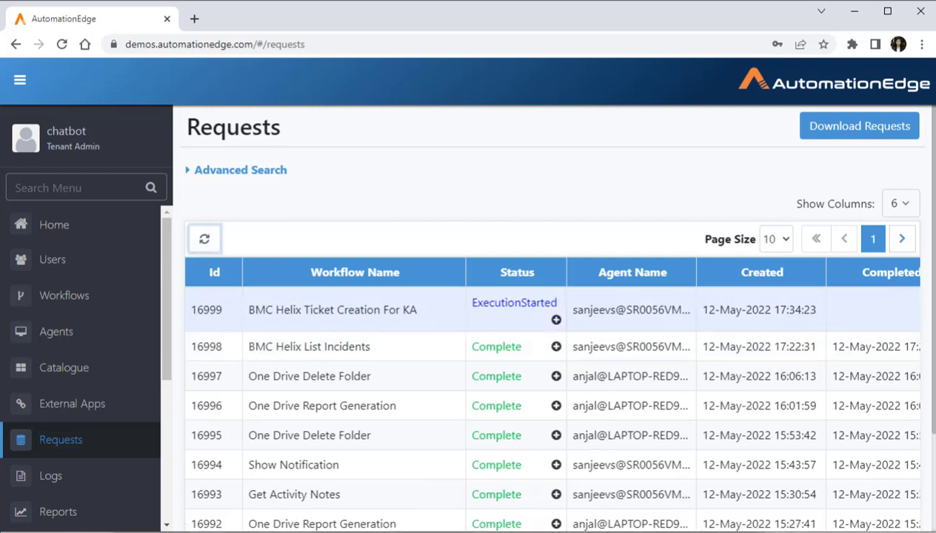
{"action": "left_click", "coordinate": [555, 319]}
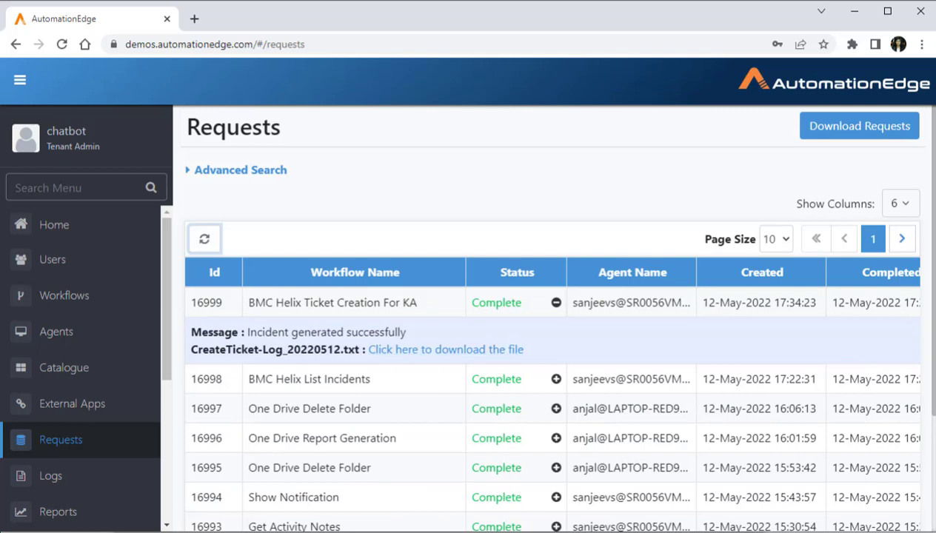
{"action": "key", "text": "alt+Tab"}
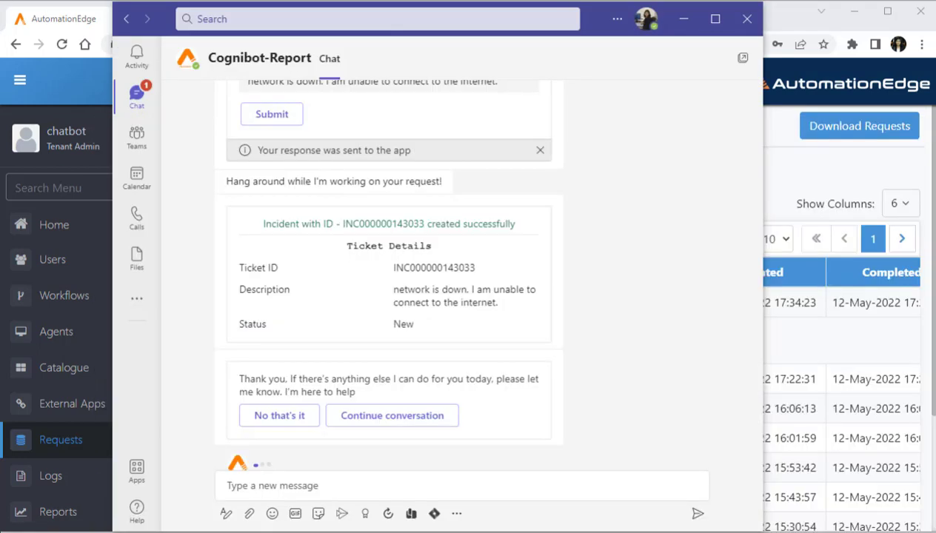